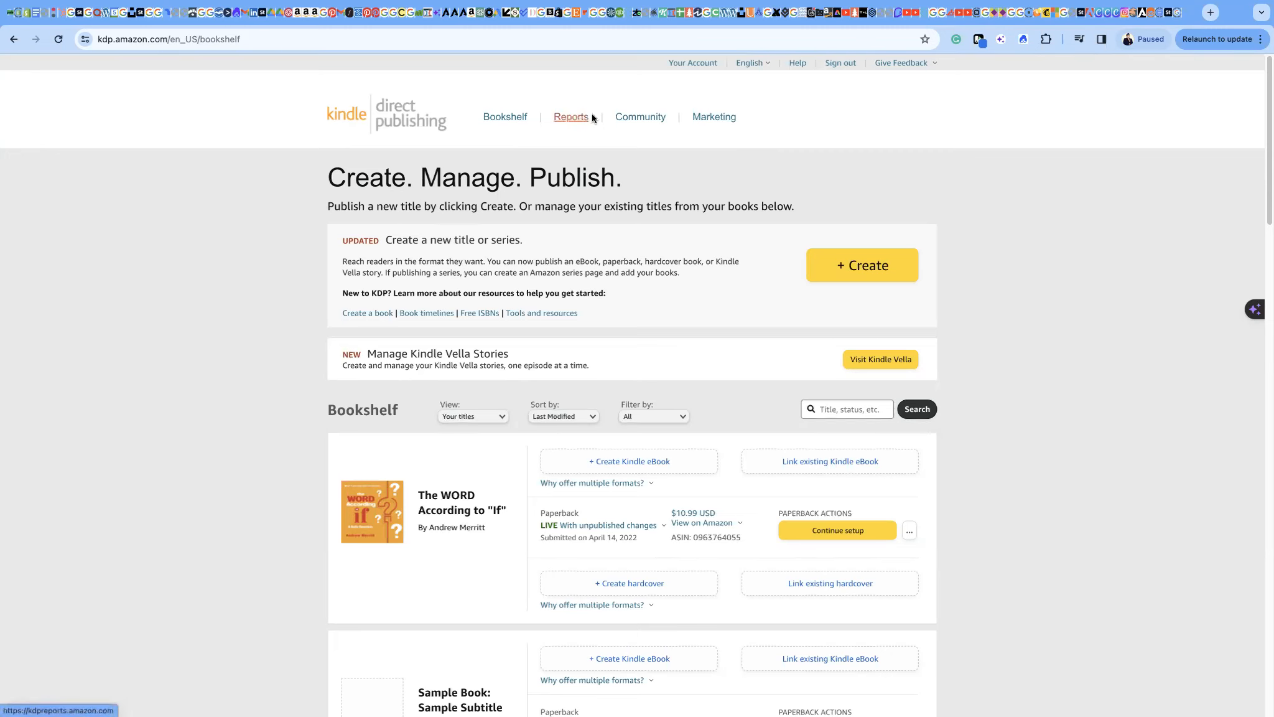
# Reload the Bookshelf page and open the Reports dashboard
pyautogui.click(508, 124)
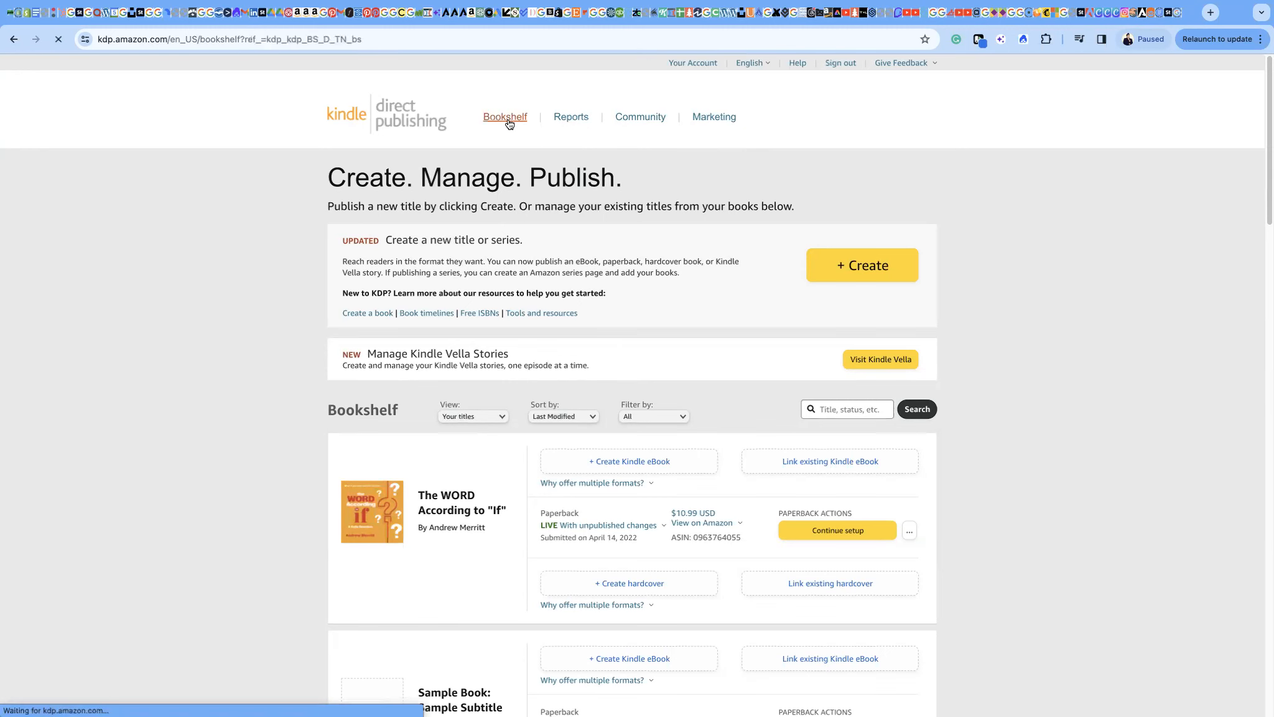
pyautogui.click(582, 122)
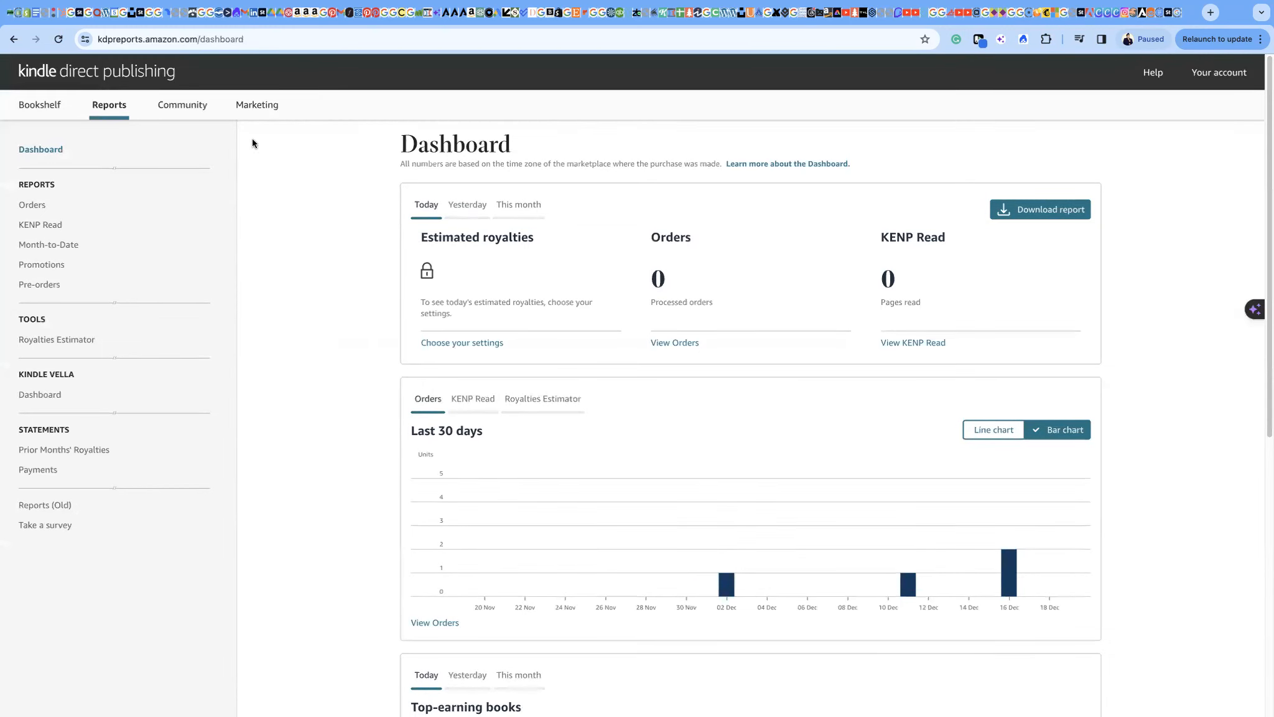
# Open the Community support forum and look through its featured topics, recent activity, announcements and resources
pyautogui.click(197, 111)
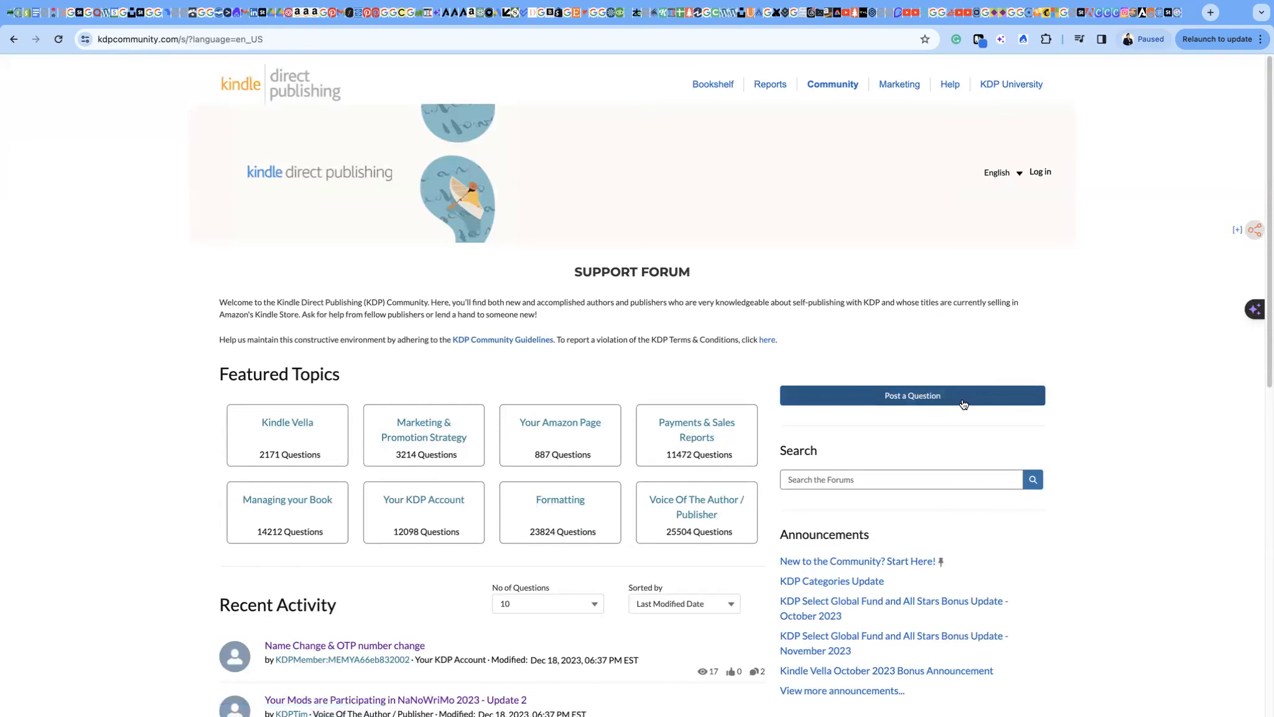
pyautogui.scroll(-5, 856, 467)
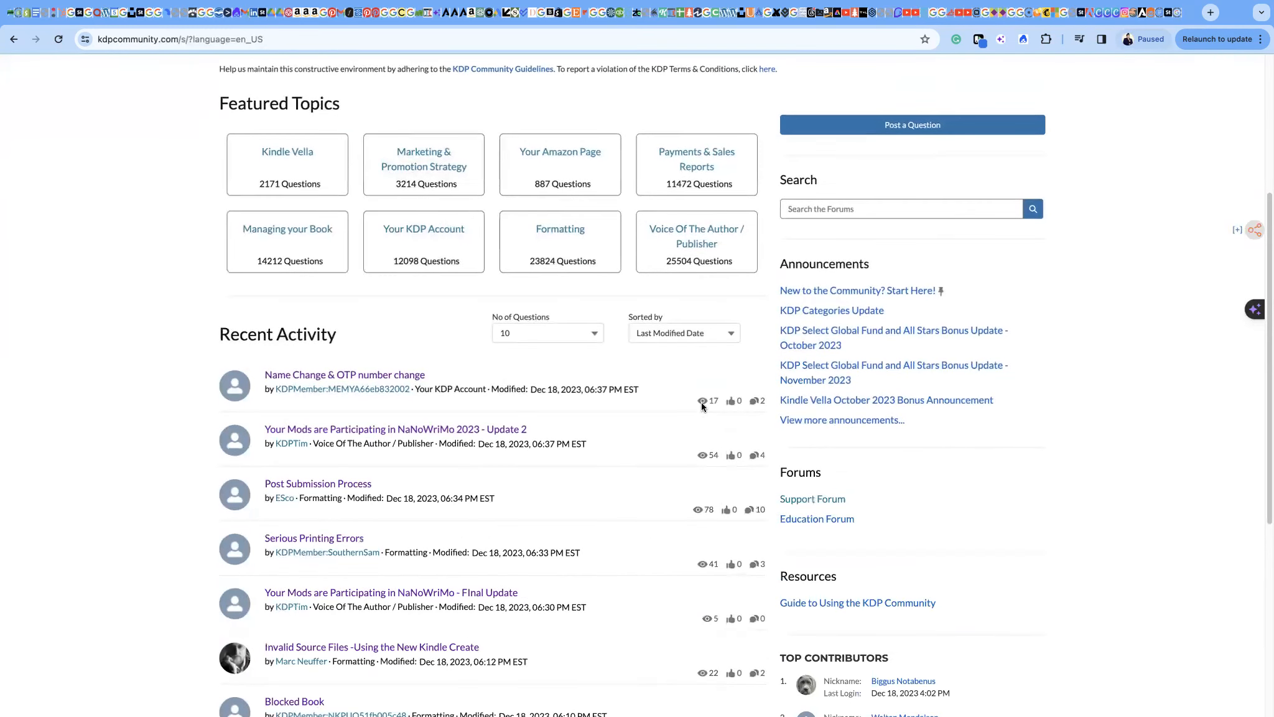
pyautogui.scroll(-6, 691, 548)
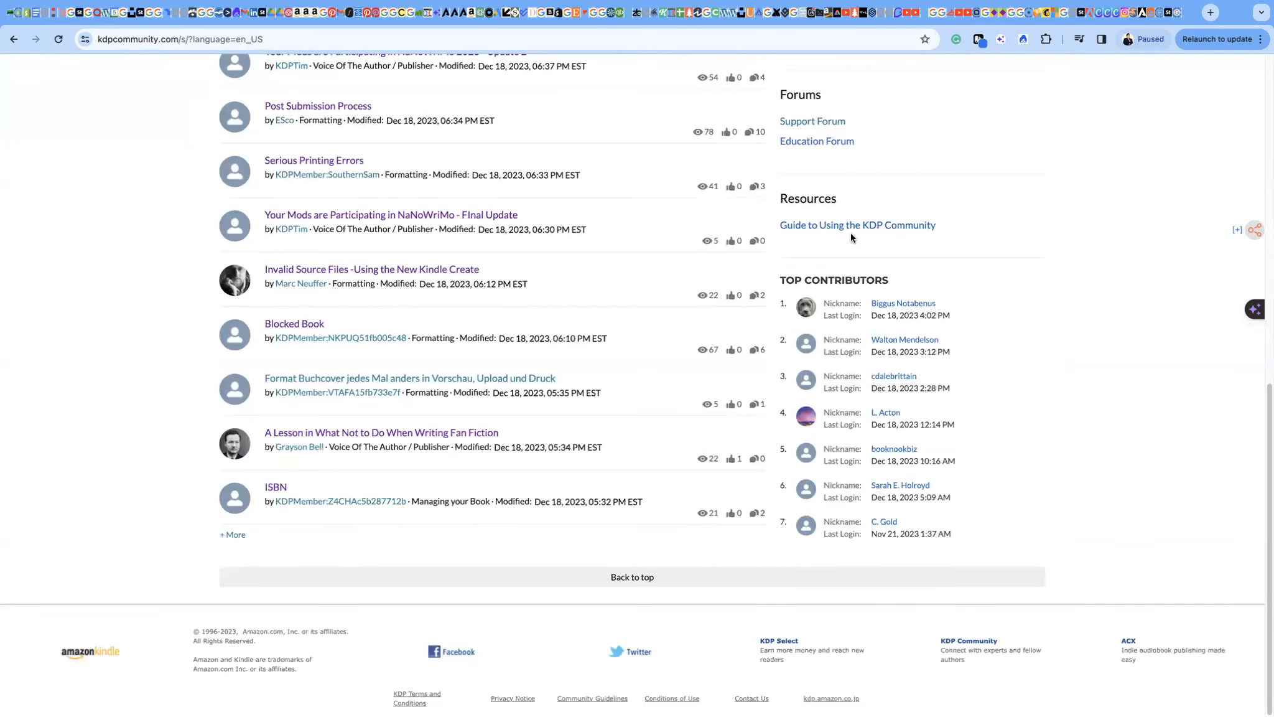
pyautogui.scroll(3, 792, 255)
pyautogui.scroll(10, 778, 124)
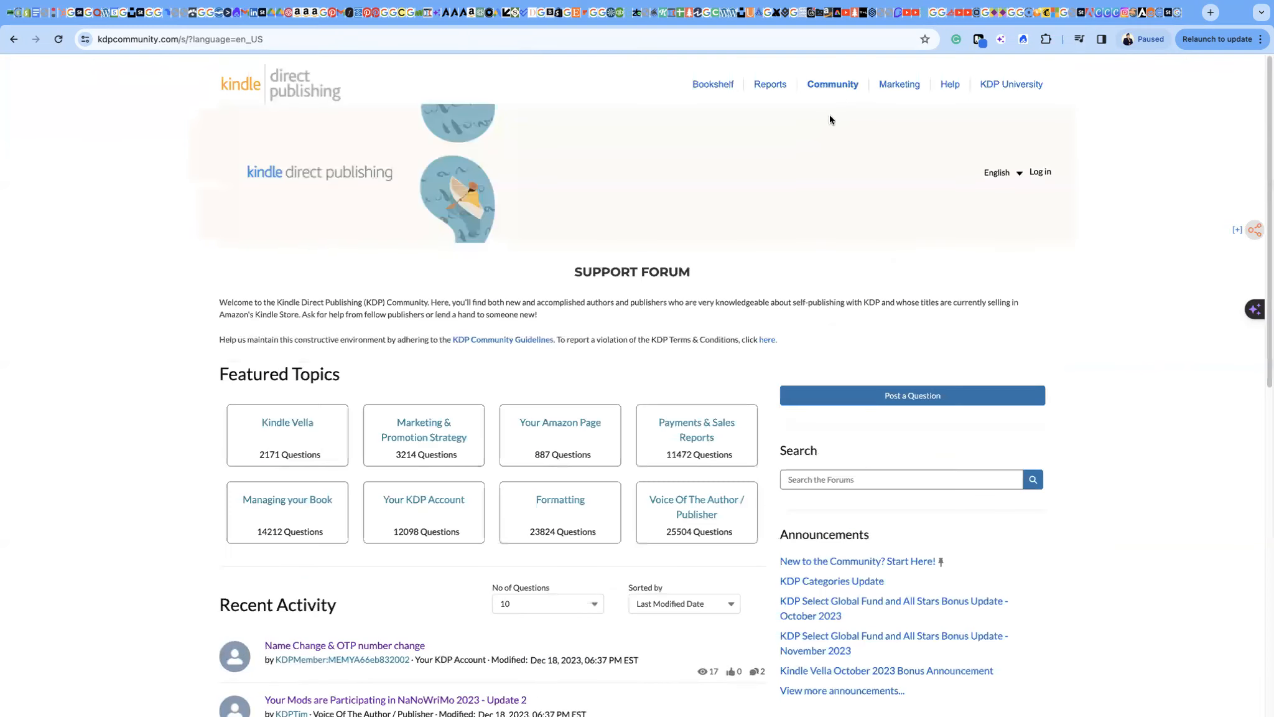
# Open the Marketing resources page and review its sections from KDP Select through to Start with a book
pyautogui.click(898, 87)
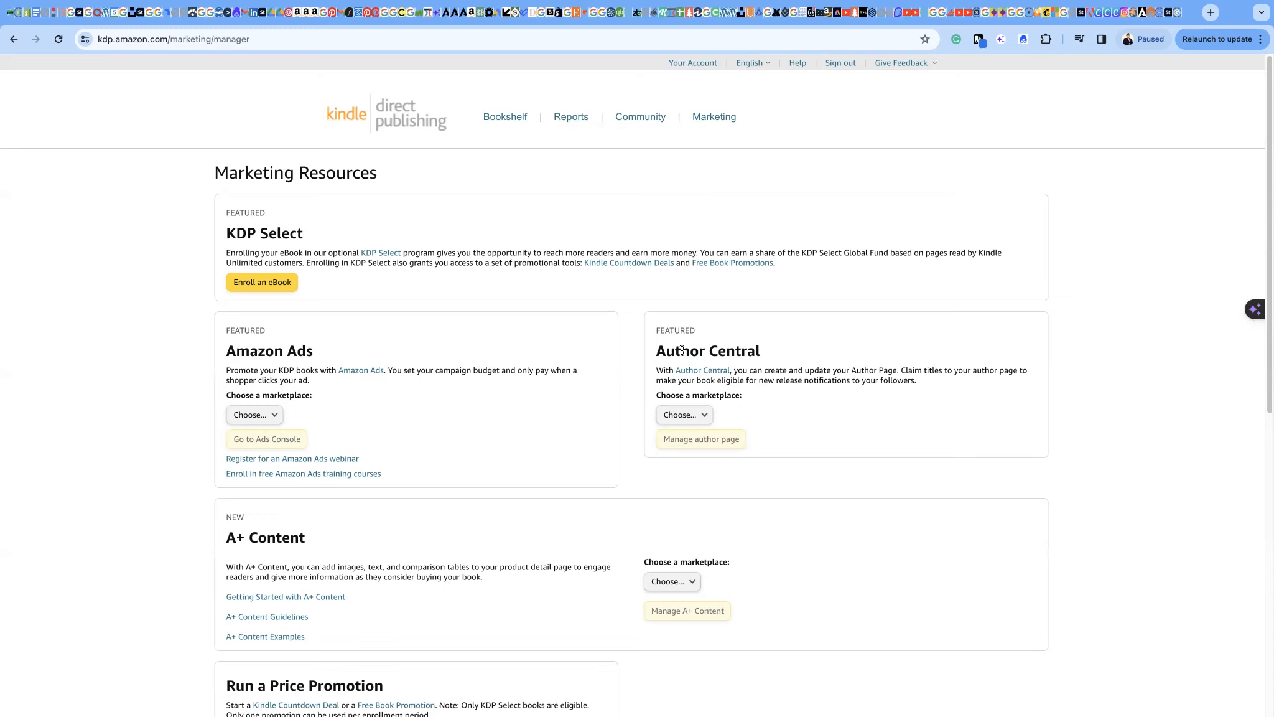
pyautogui.scroll(-3, 460, 451)
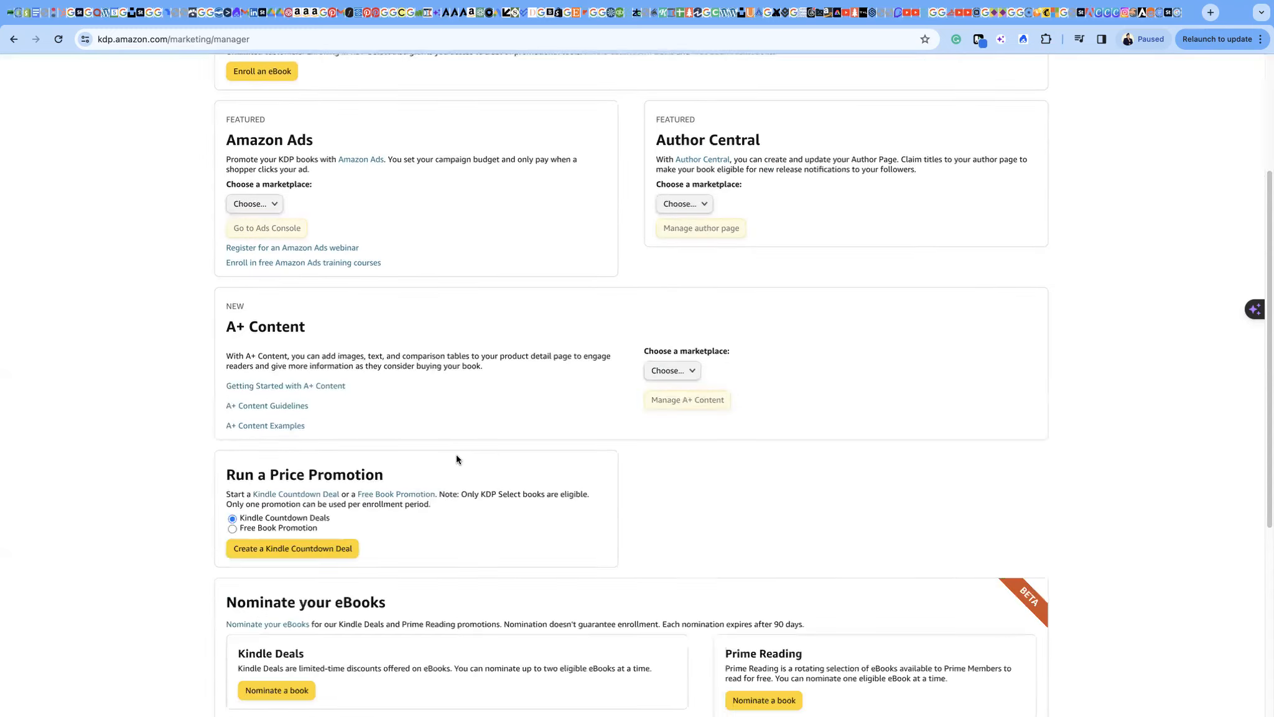
pyautogui.scroll(-1, 450, 458)
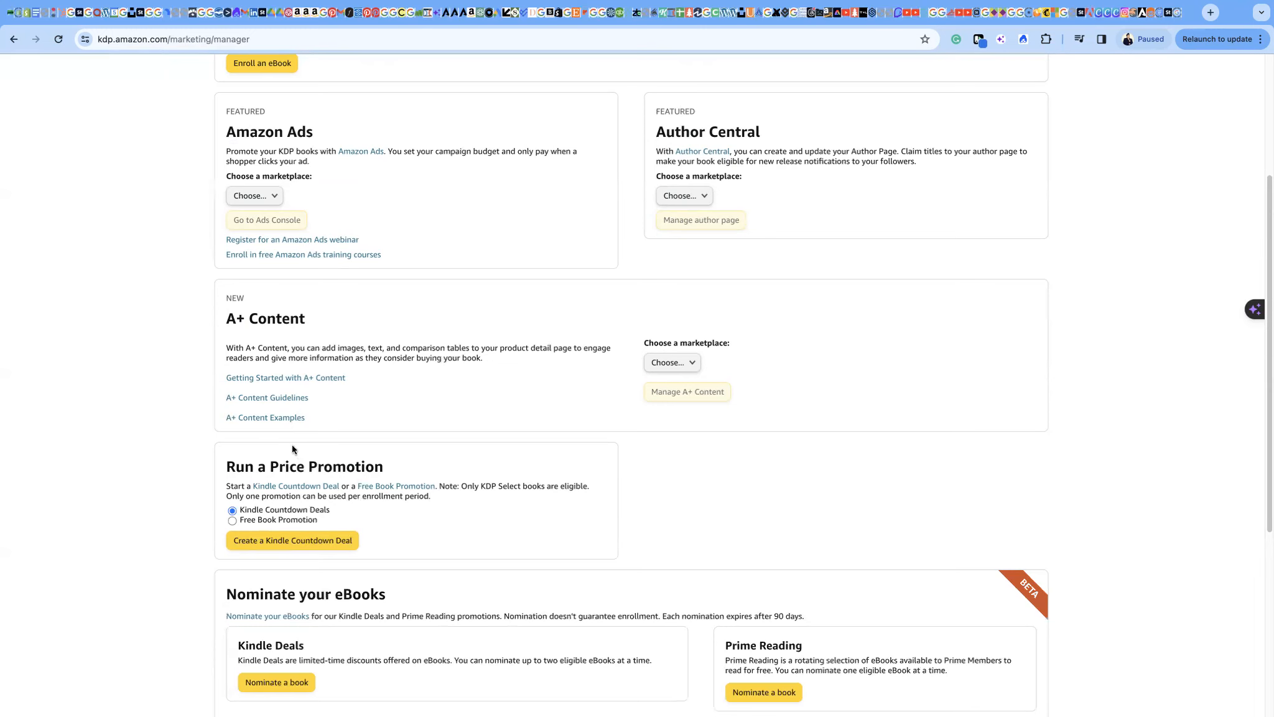
pyautogui.scroll(-3, 486, 492)
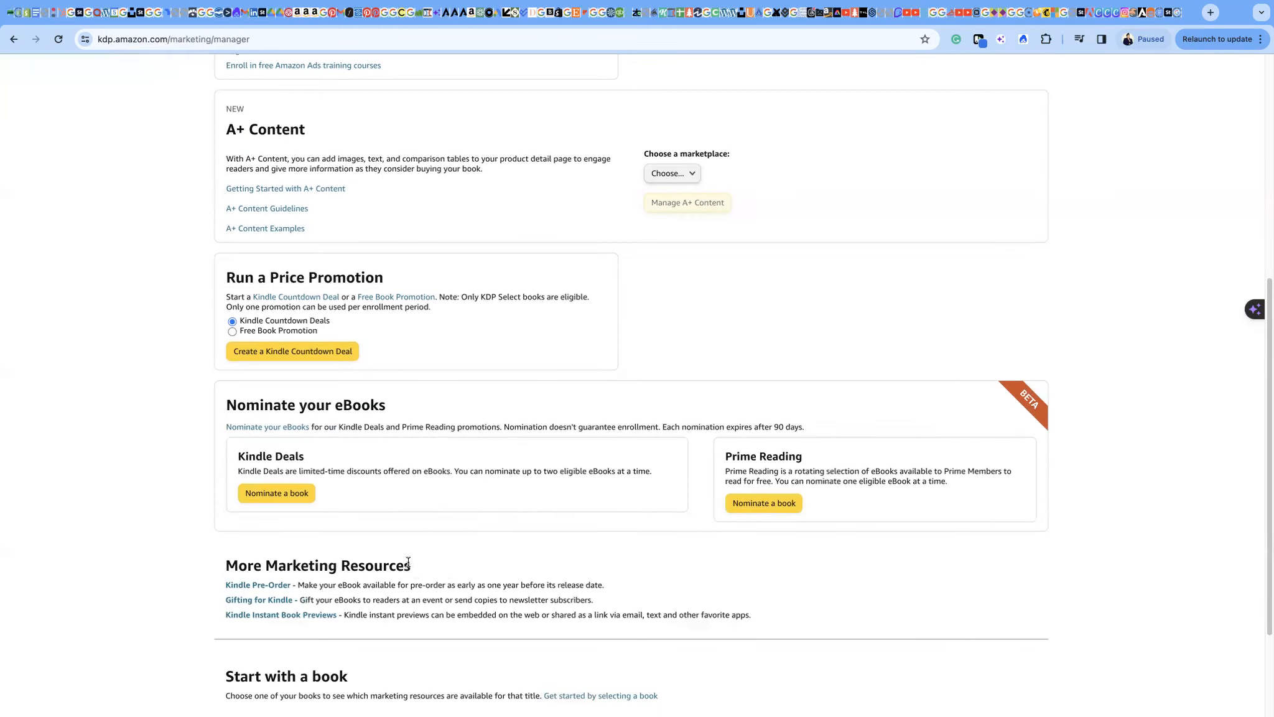
pyautogui.scroll(-3, 367, 521)
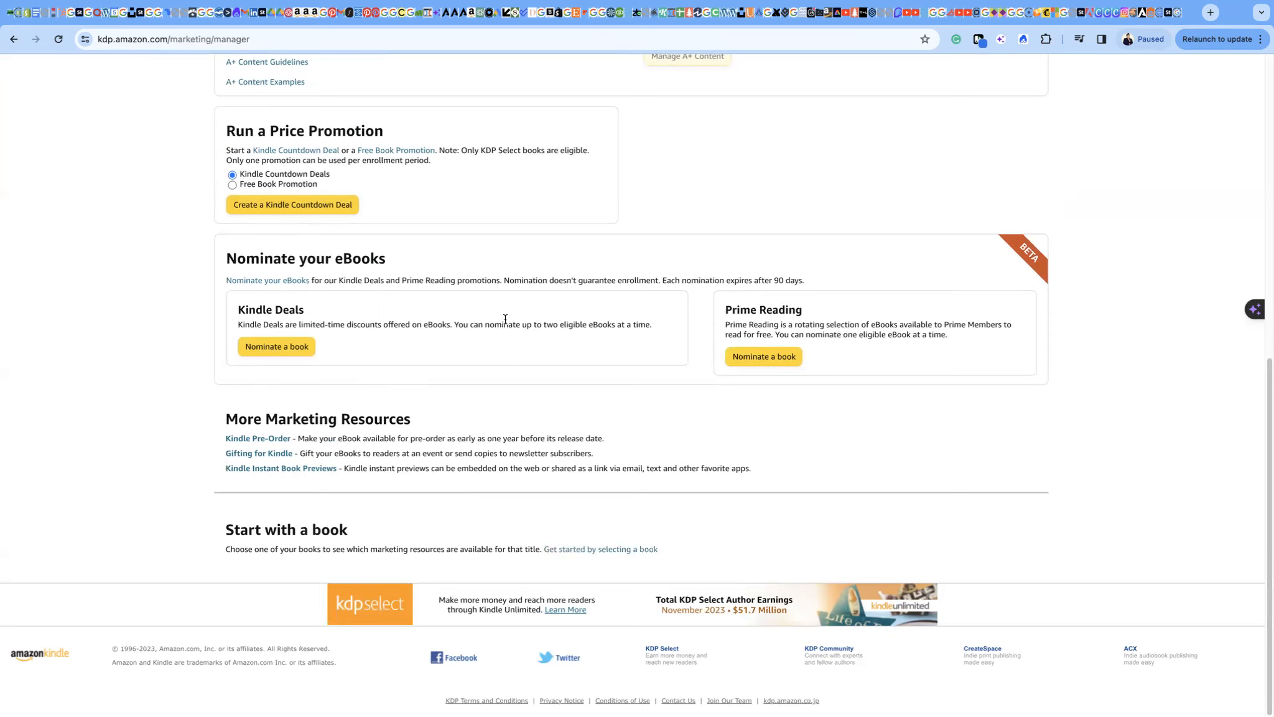
pyautogui.scroll(9, 506, 322)
pyautogui.scroll(1, 505, 322)
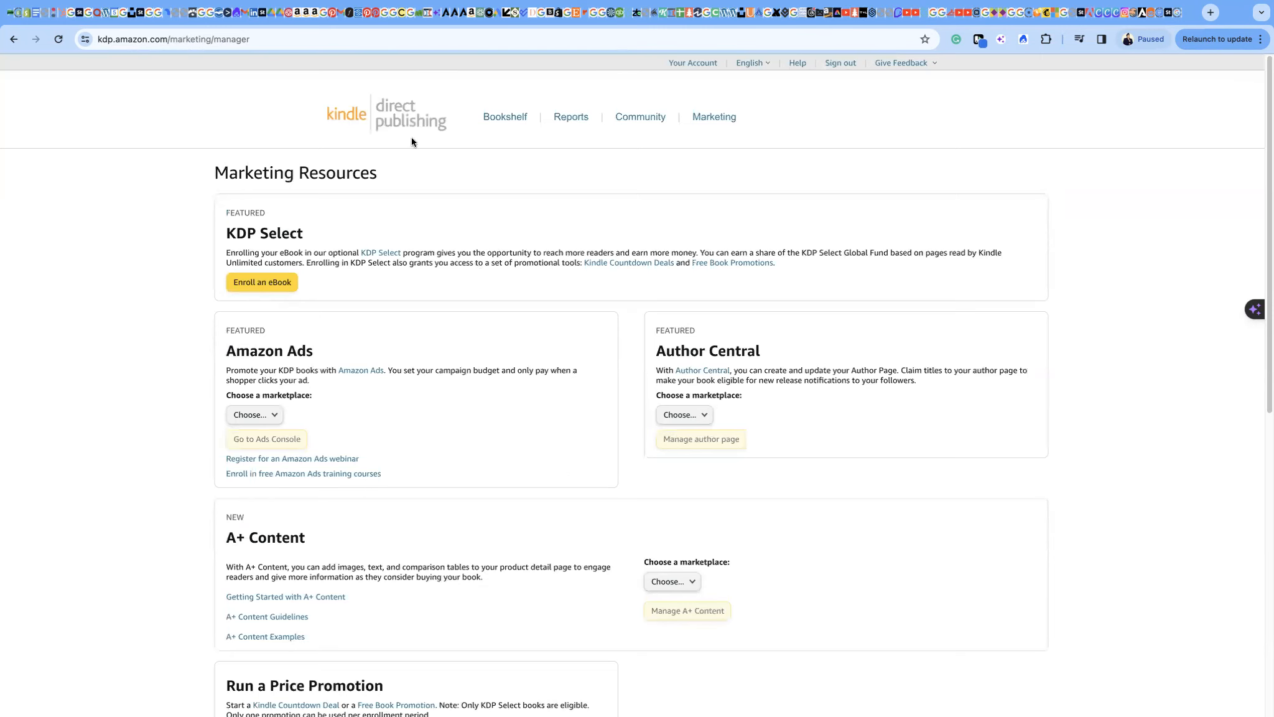
# Return to the Bookshelf and check the publishing status, Amazon marketplace links and multiple-format information for The WORD According to "If"
pyautogui.click(496, 123)
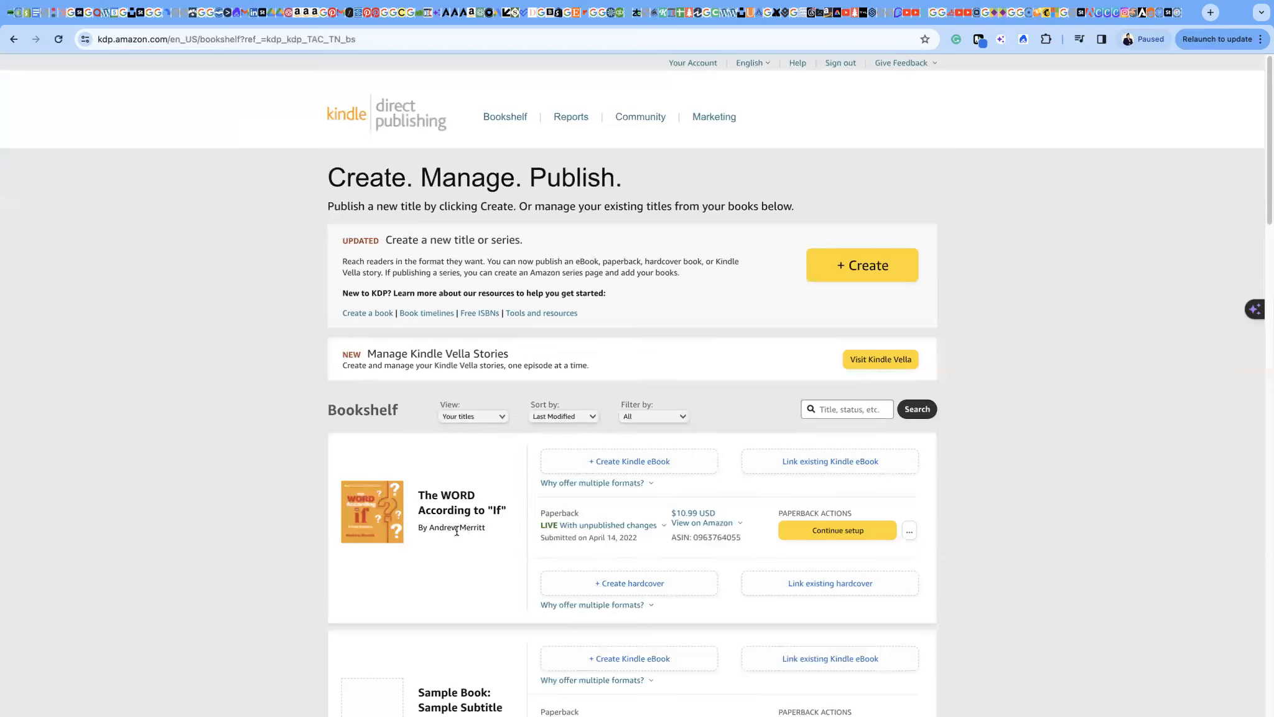
pyautogui.click(567, 525)
pyautogui.click(445, 436)
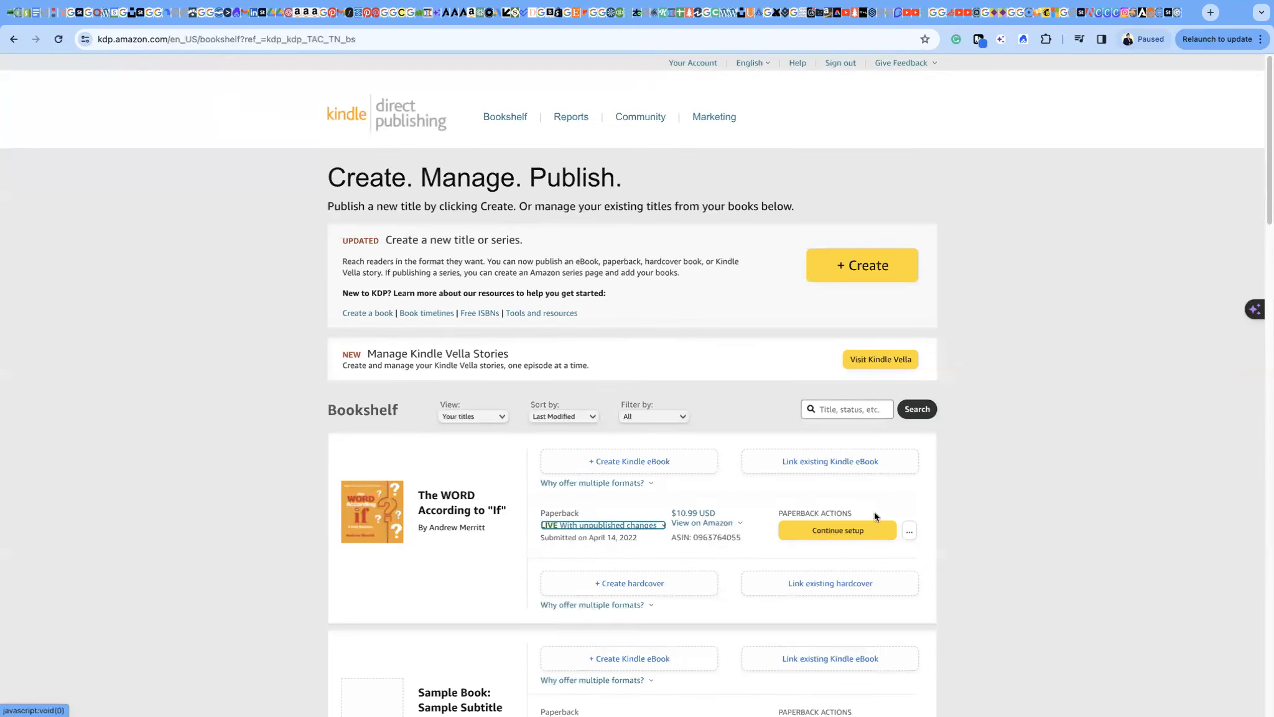
pyautogui.moveTo(699, 528)
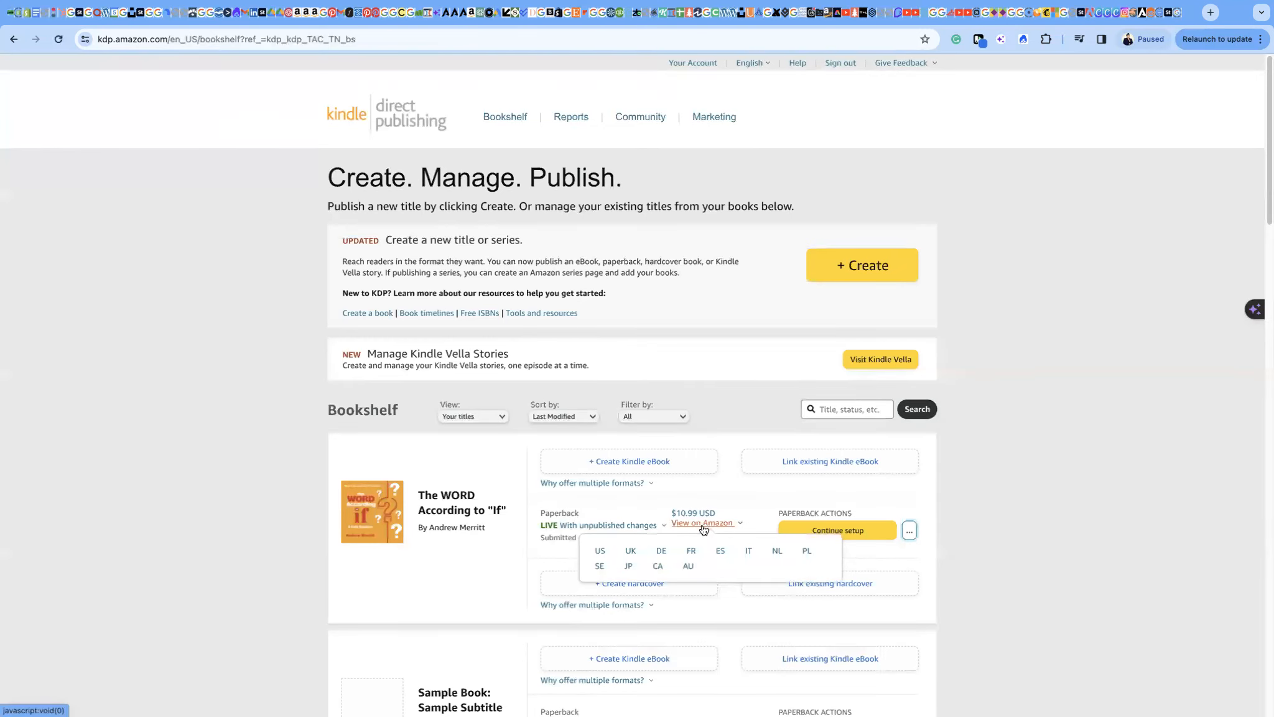
pyautogui.moveTo(568, 531)
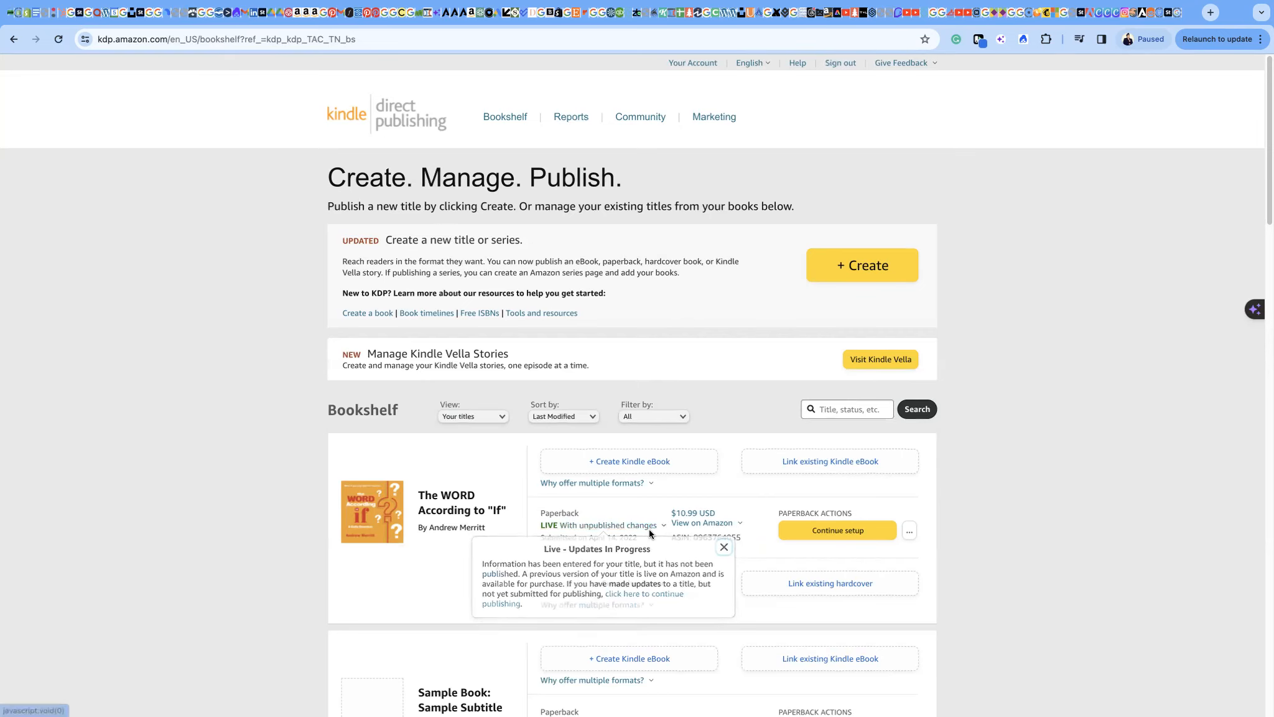
pyautogui.click(649, 528)
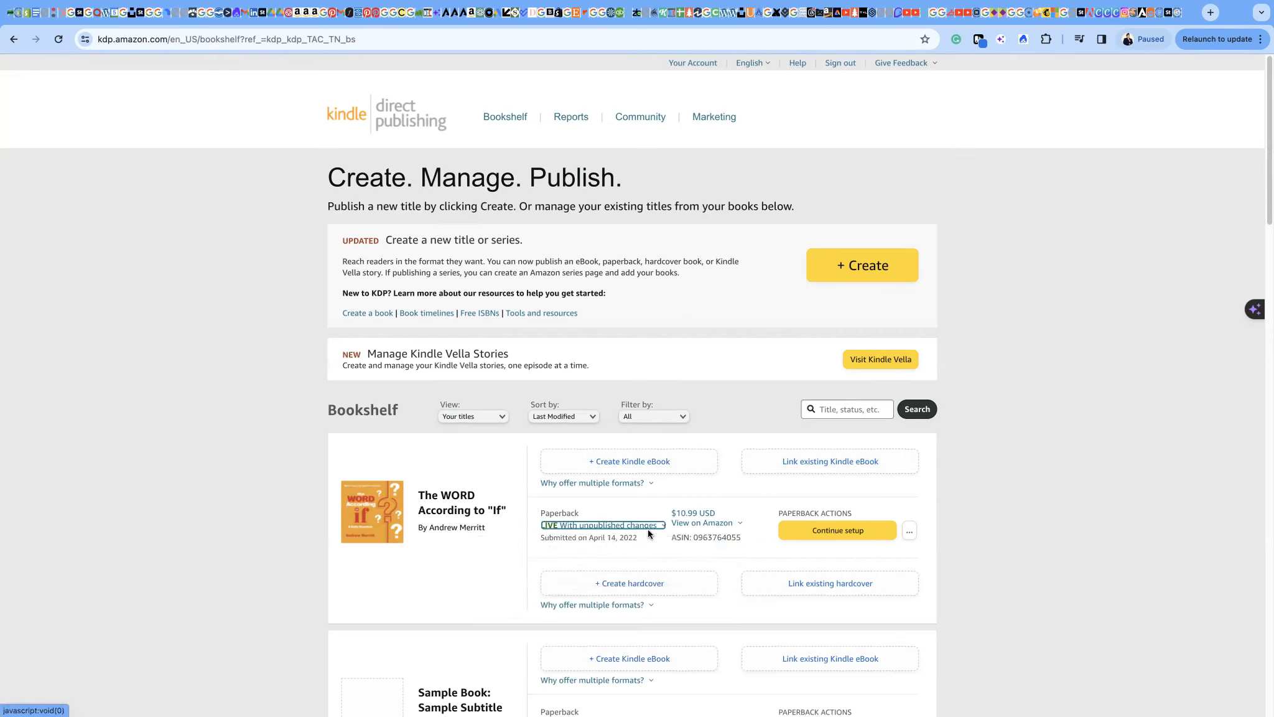
pyautogui.click(646, 528)
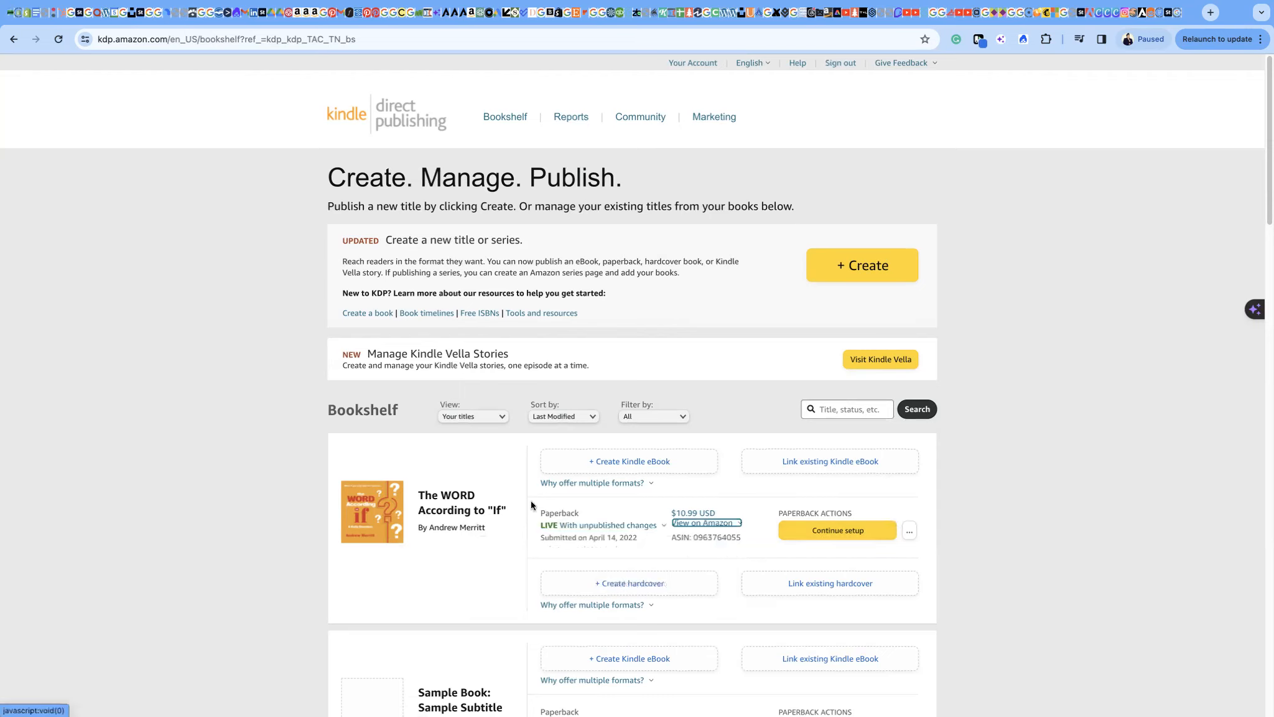
pyautogui.click(651, 482)
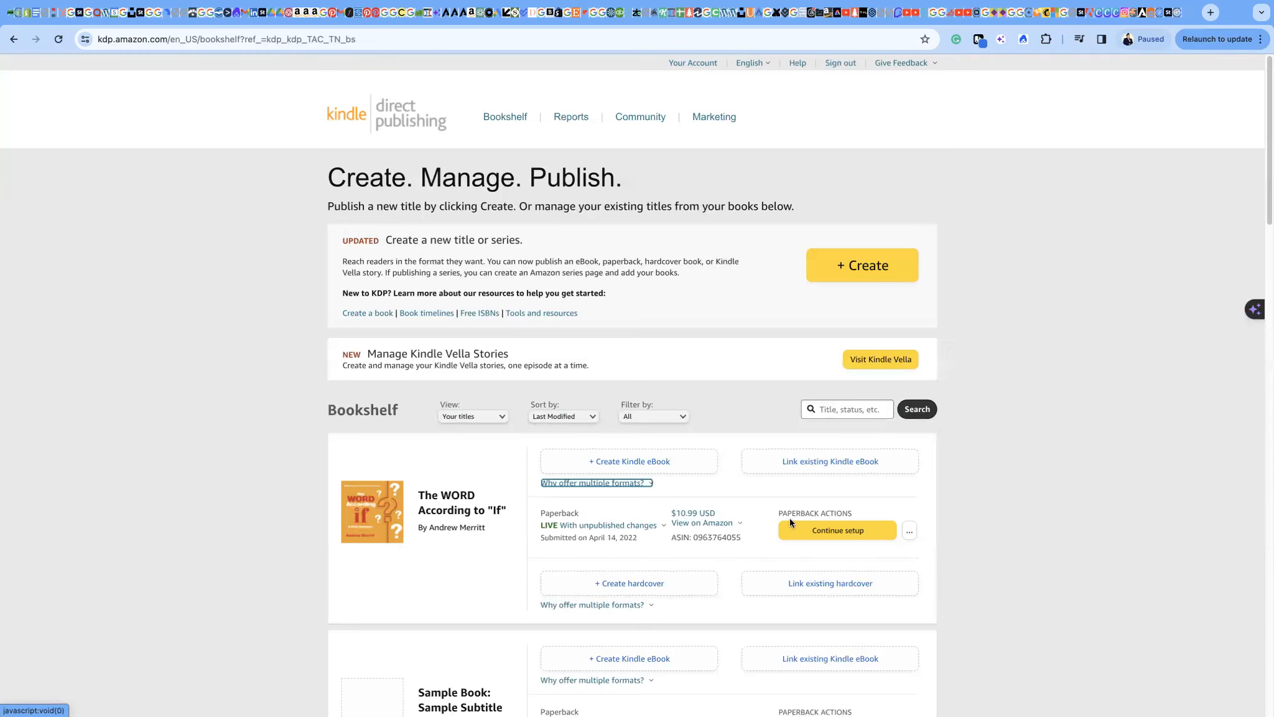
# Continue the setup of the draft paperback "Sample Book: Sample Subtitle" from the Bookshelf
pyautogui.scroll(-5, 507, 490)
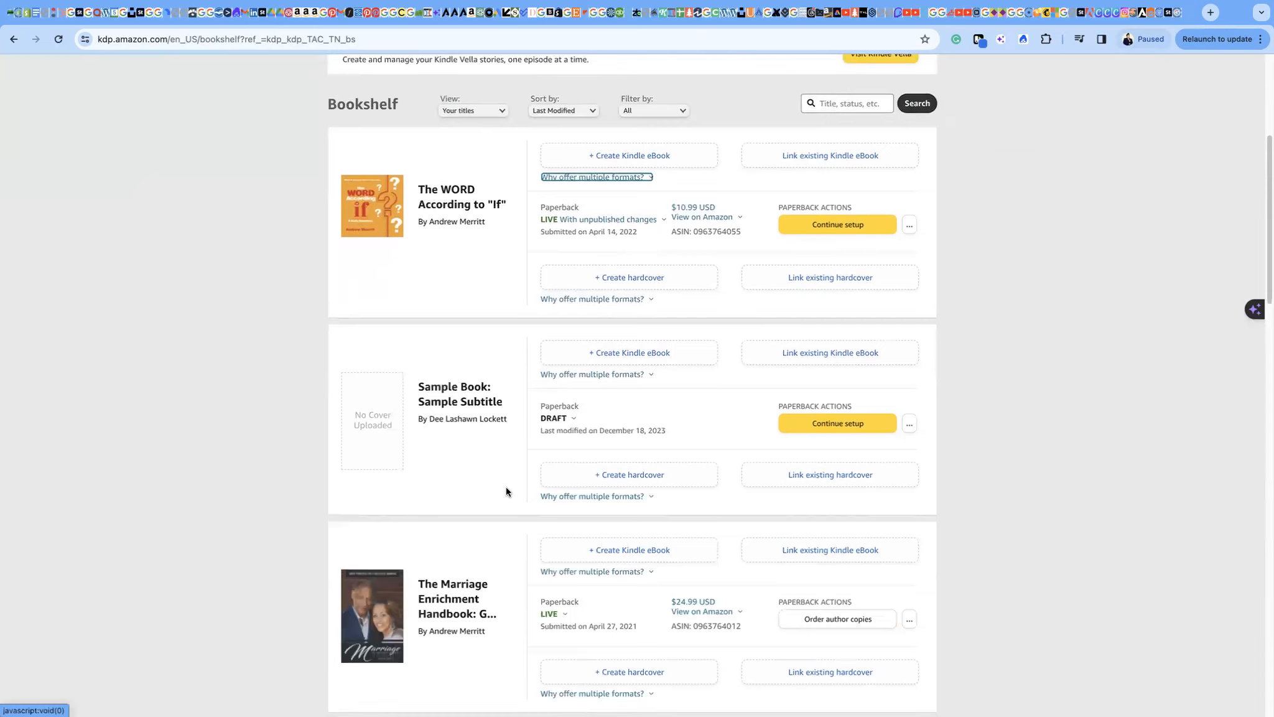
pyautogui.scroll(3, 506, 491)
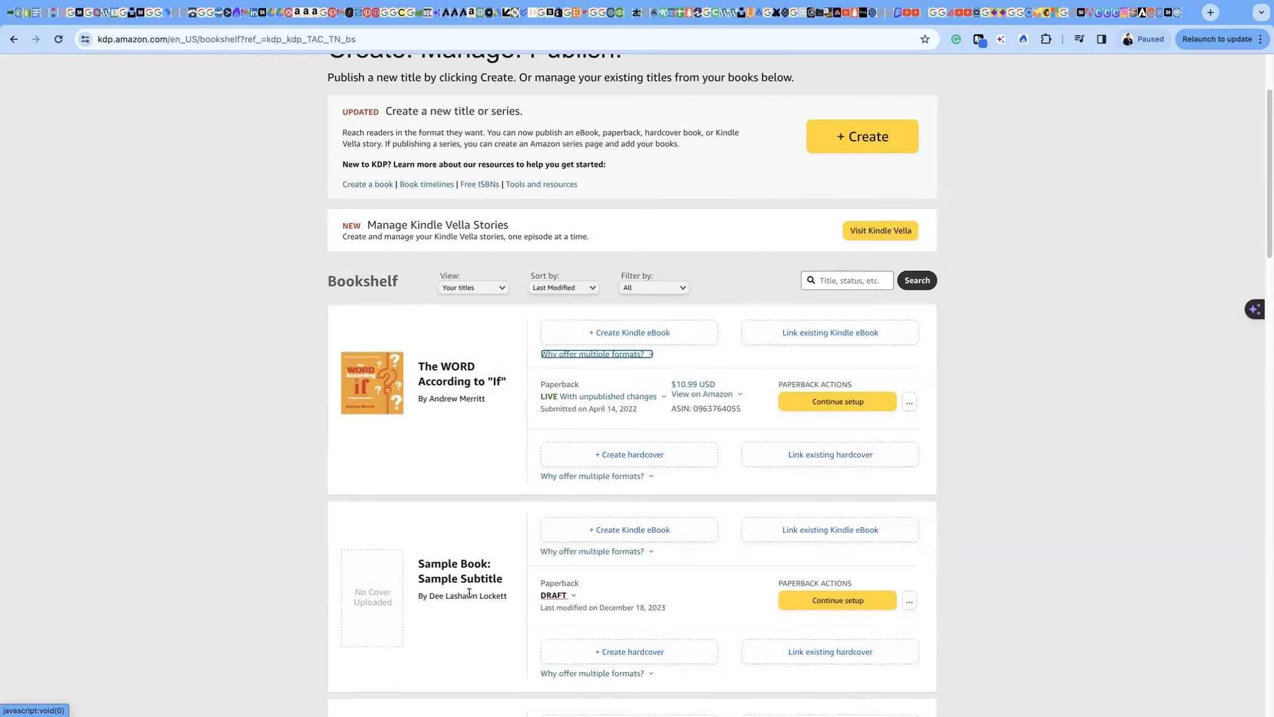
pyautogui.click(850, 601)
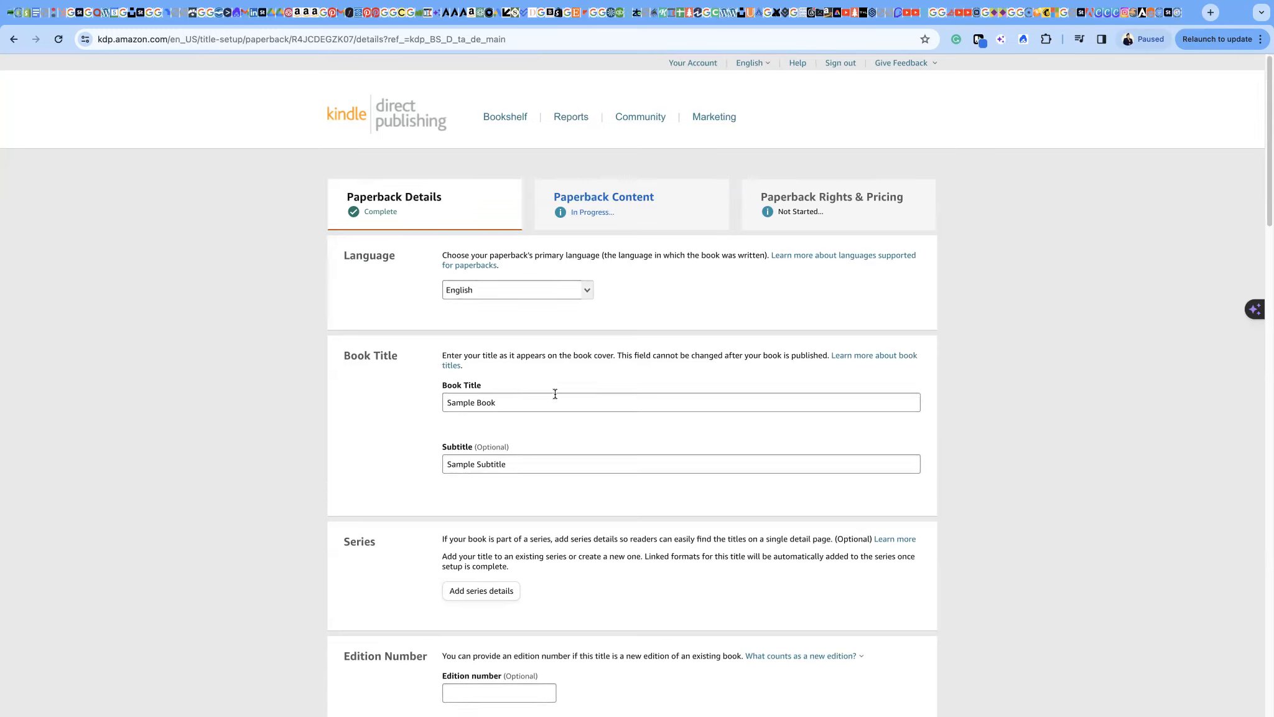
# Review the paperback details from the book title to the contributors, including the list of available contributor roles
pyautogui.scroll(-5, 481, 347)
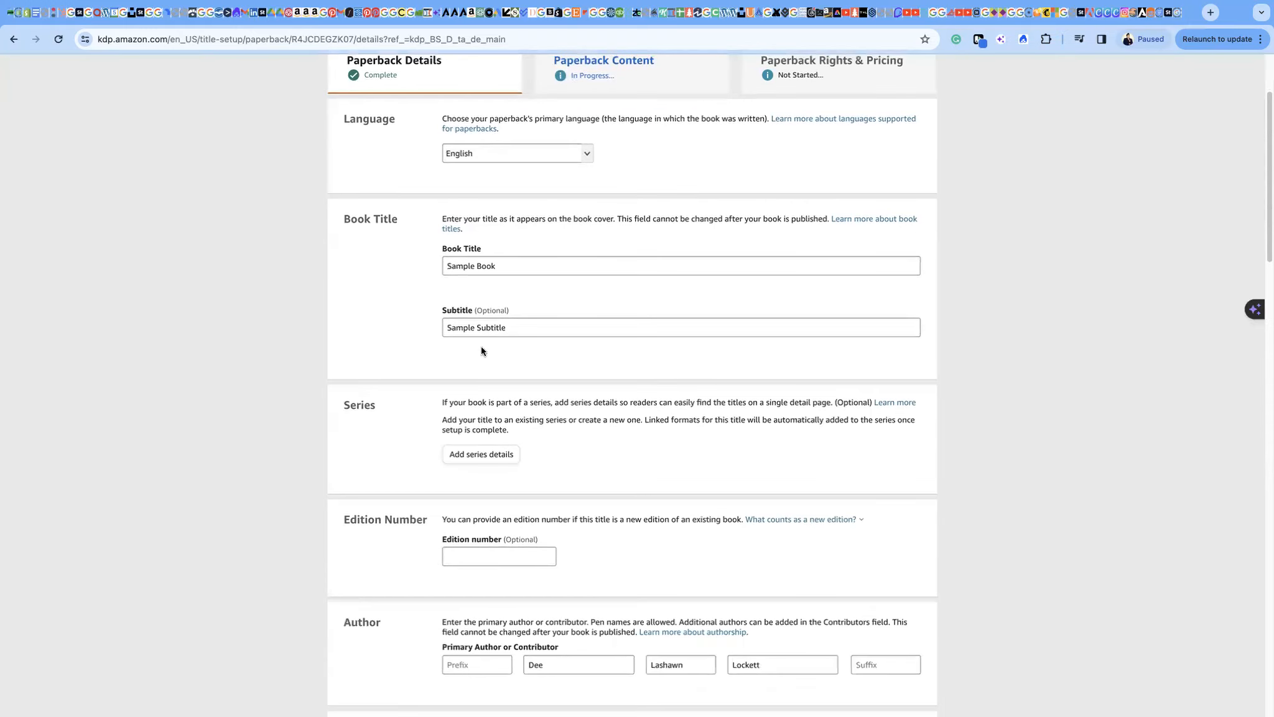
pyautogui.scroll(-2, 498, 381)
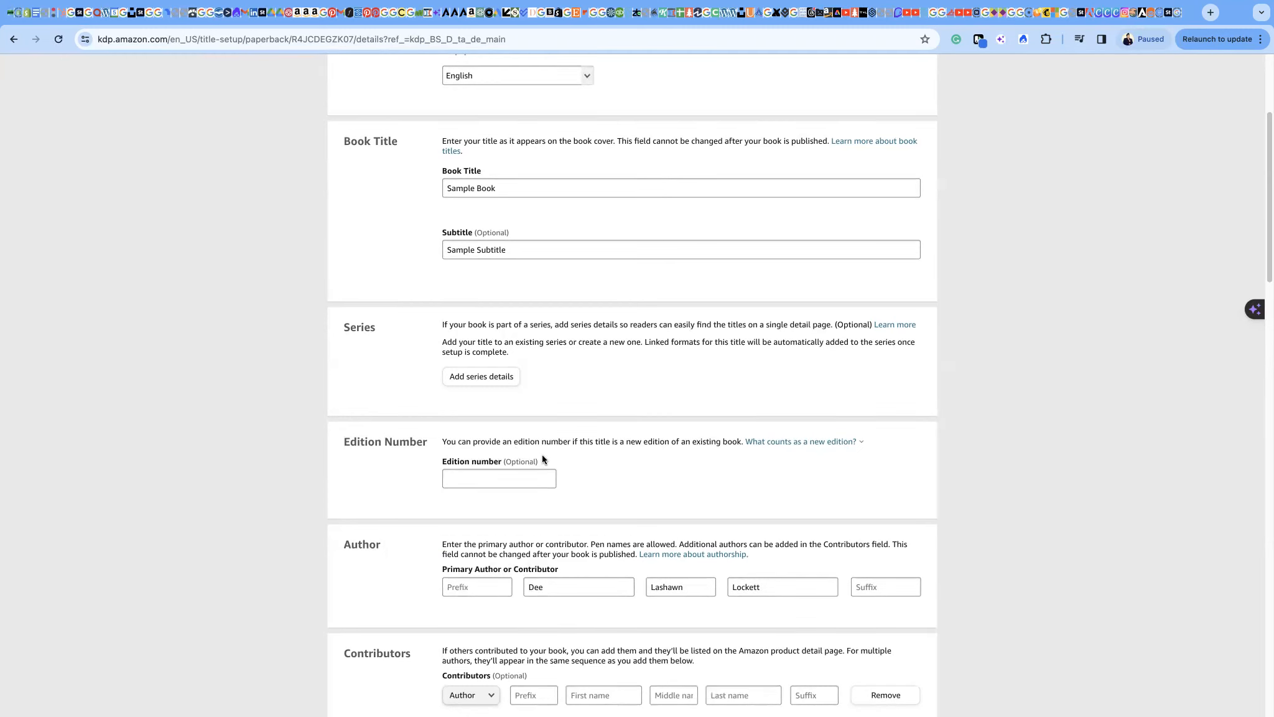
pyautogui.scroll(-3, 390, 477)
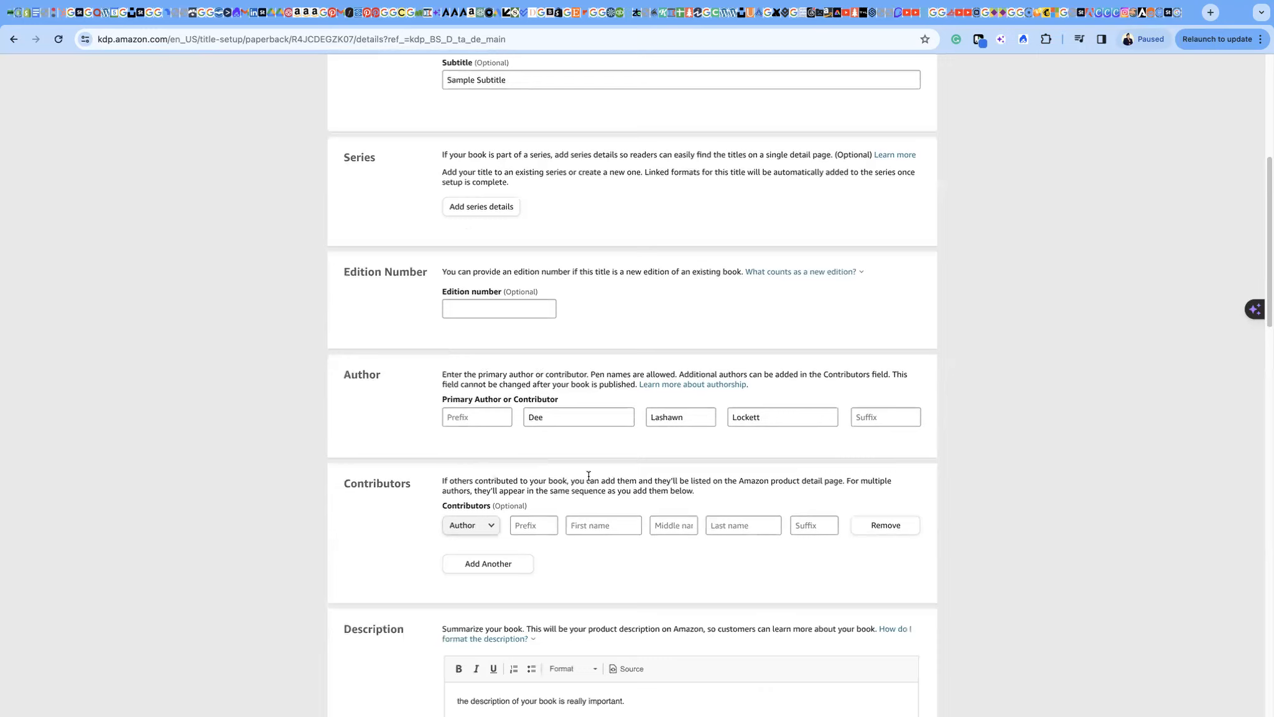
pyautogui.click(487, 527)
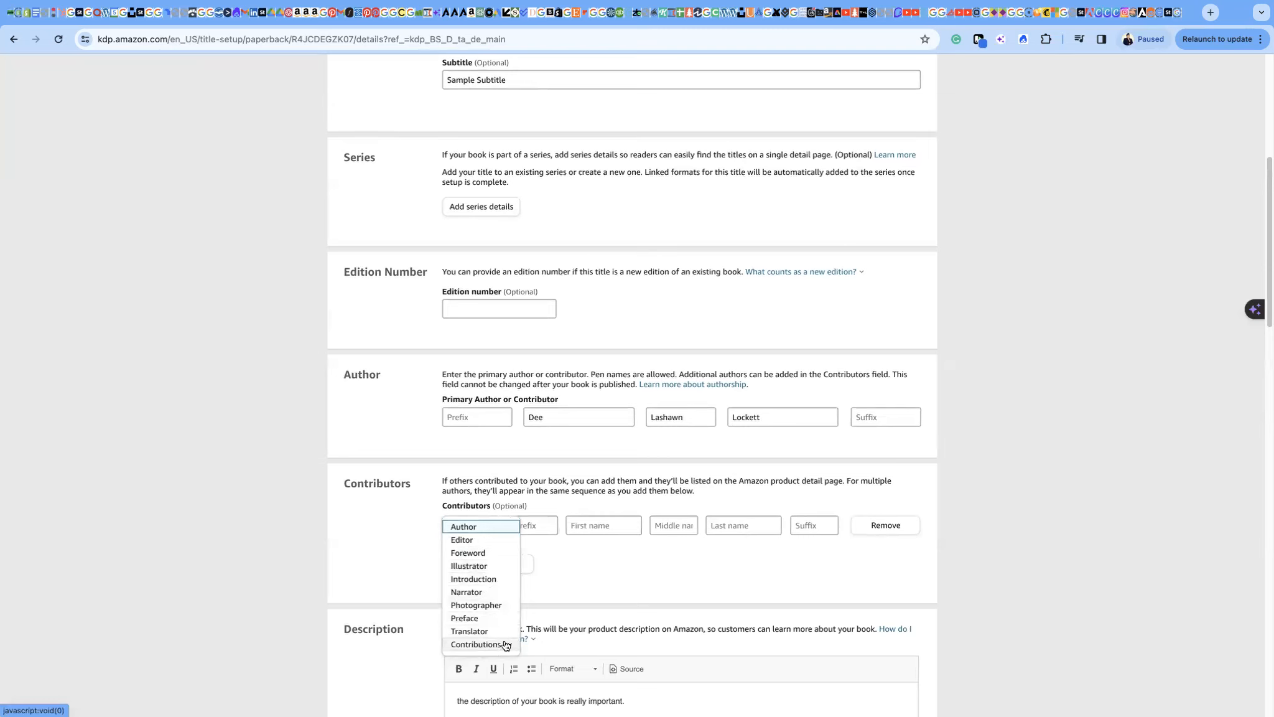
pyautogui.click(391, 551)
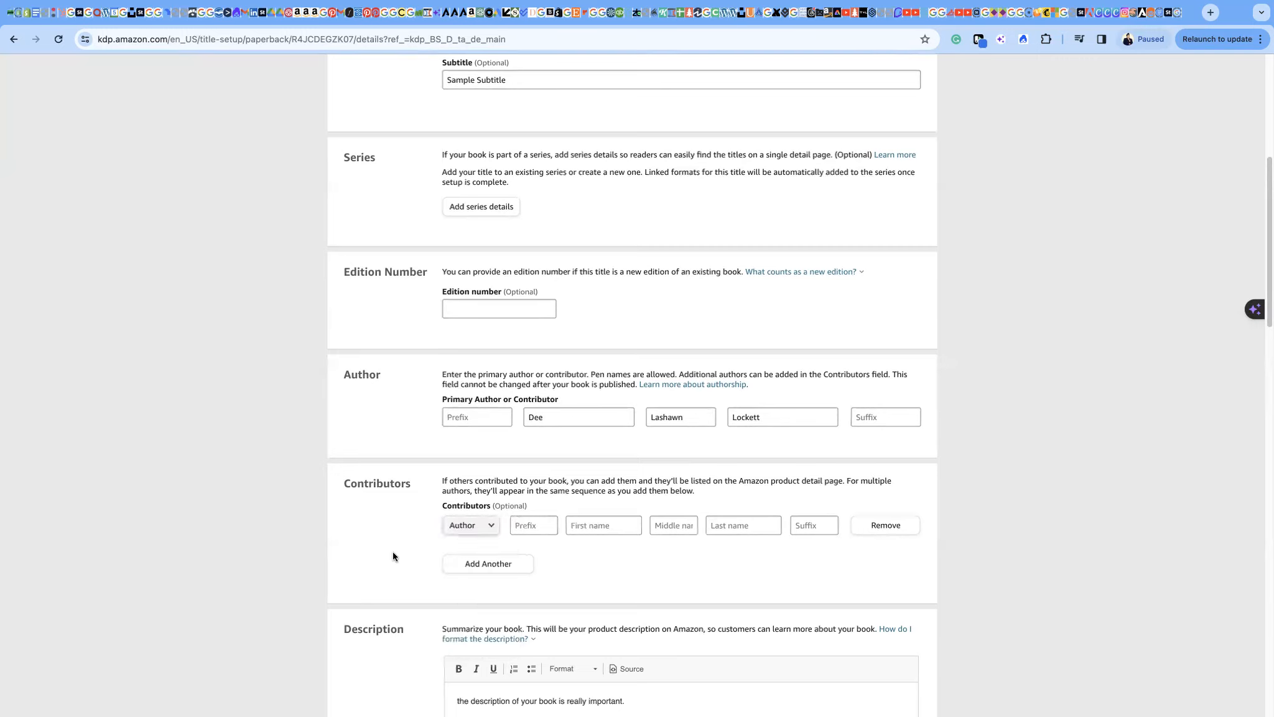
pyautogui.scroll(-5, 512, 510)
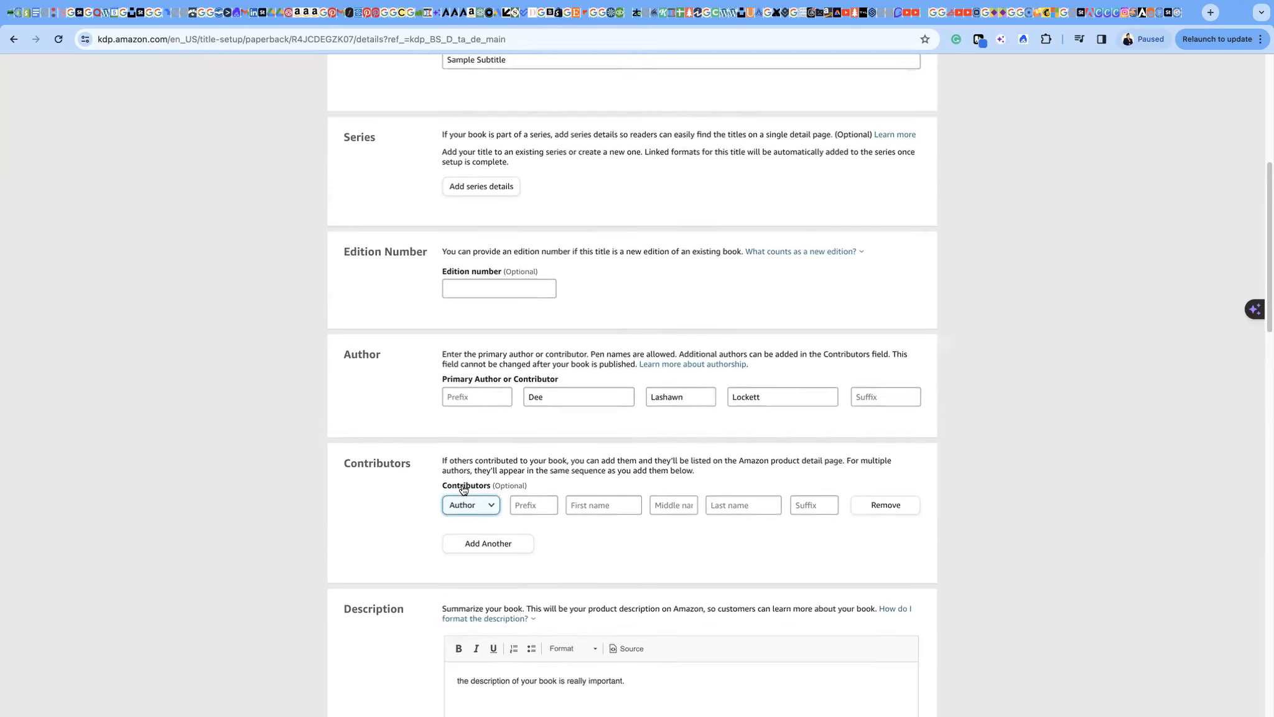
pyautogui.click(472, 477)
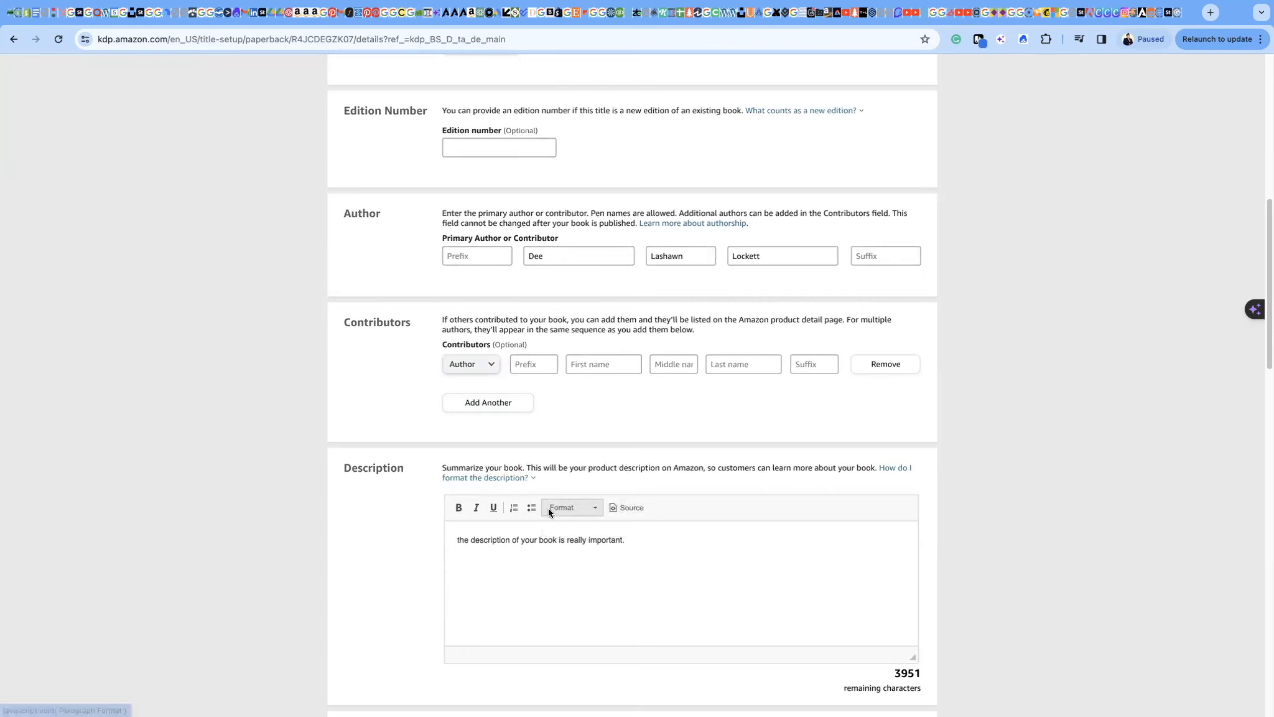
# Check the description's paragraph format options and review the publishing rights, primary audience, marketplace and categories sections
pyautogui.click(593, 508)
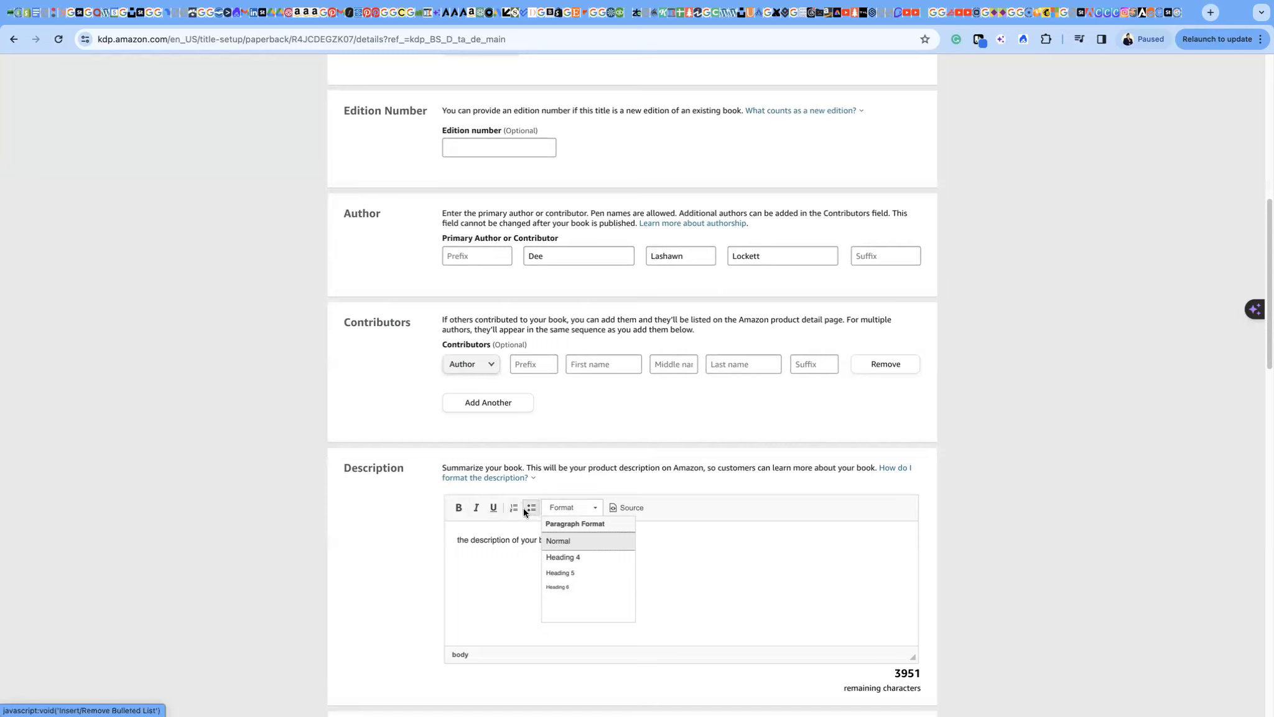
pyautogui.click(463, 542)
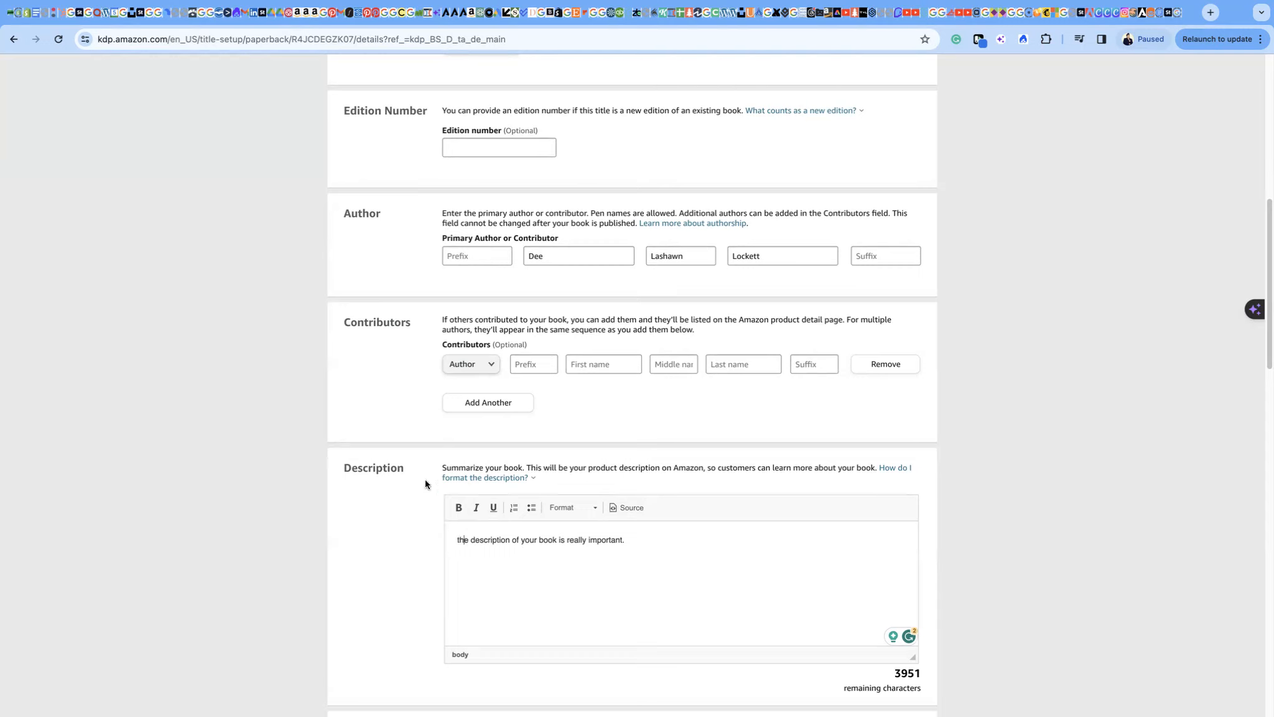
pyautogui.scroll(-5, 552, 575)
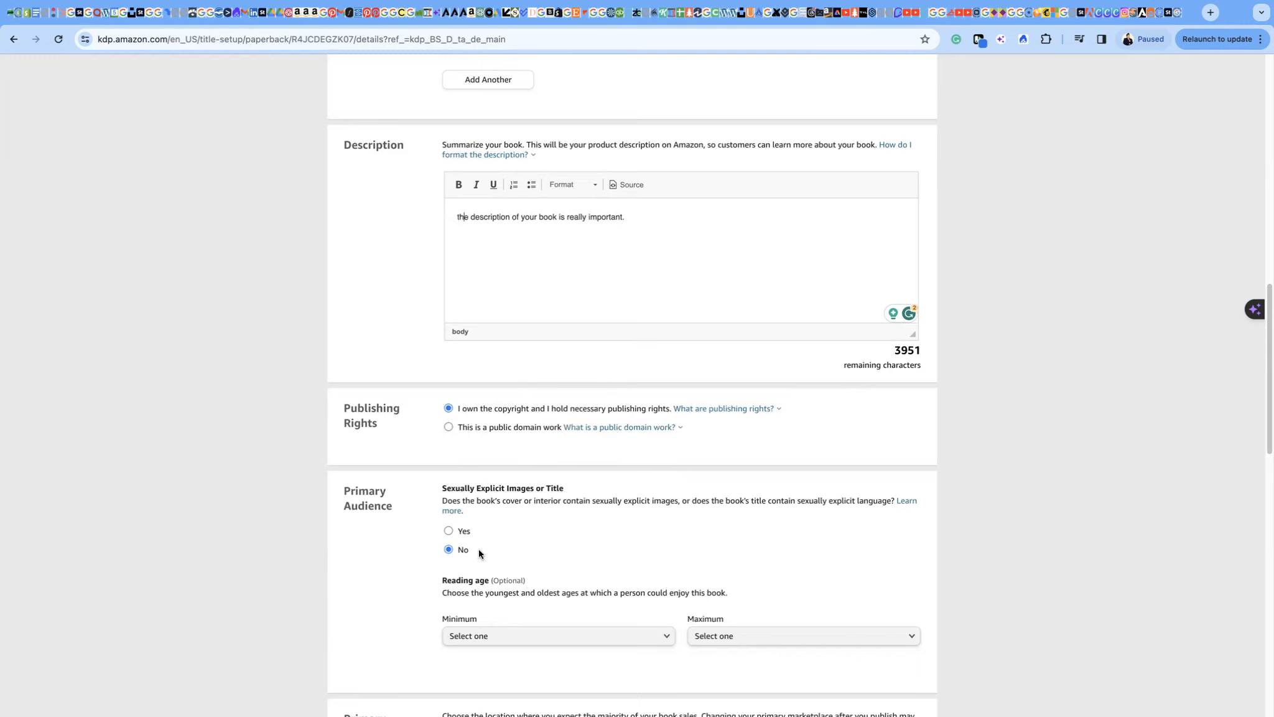
pyautogui.scroll(-2, 521, 545)
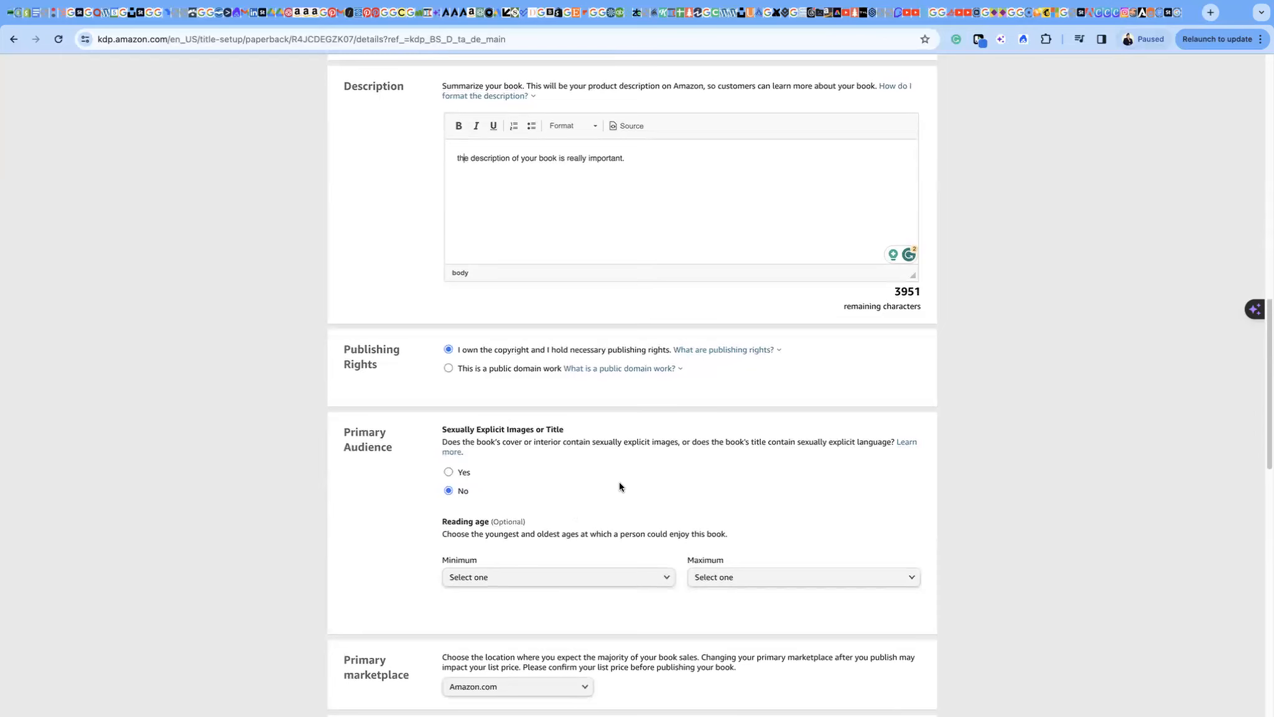
pyautogui.scroll(-3, 619, 486)
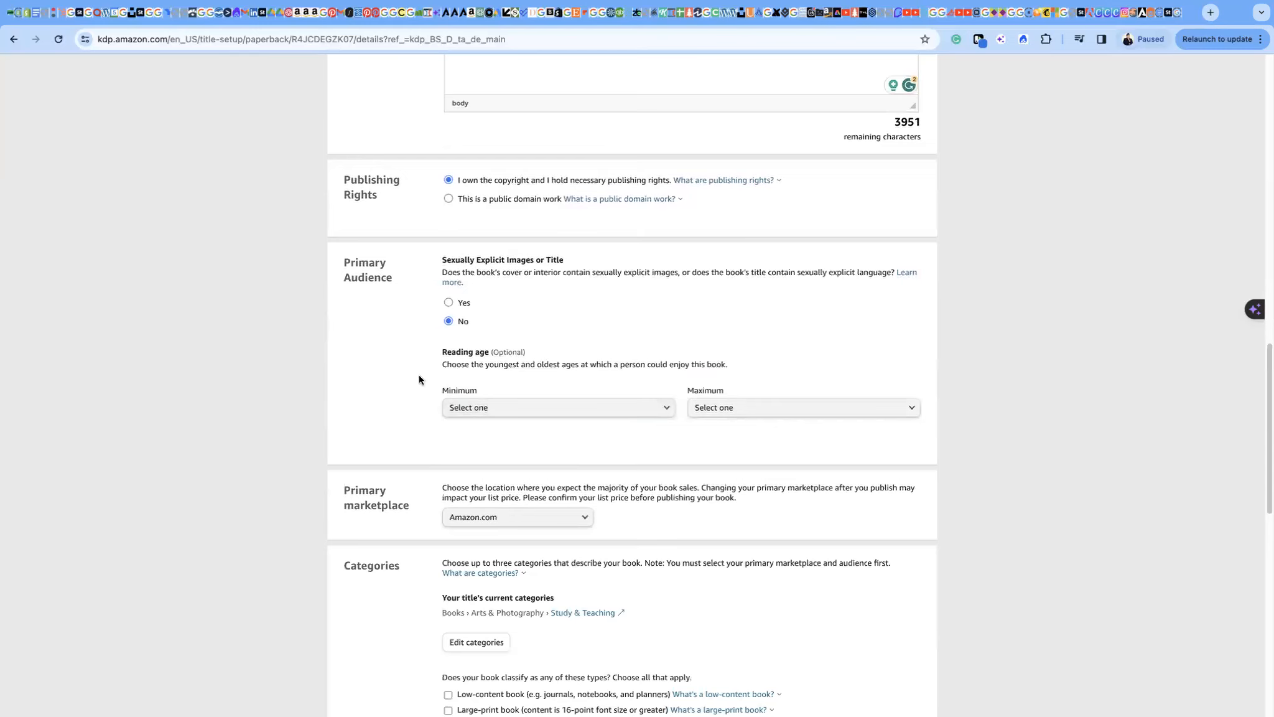
pyautogui.scroll(-3, 398, 584)
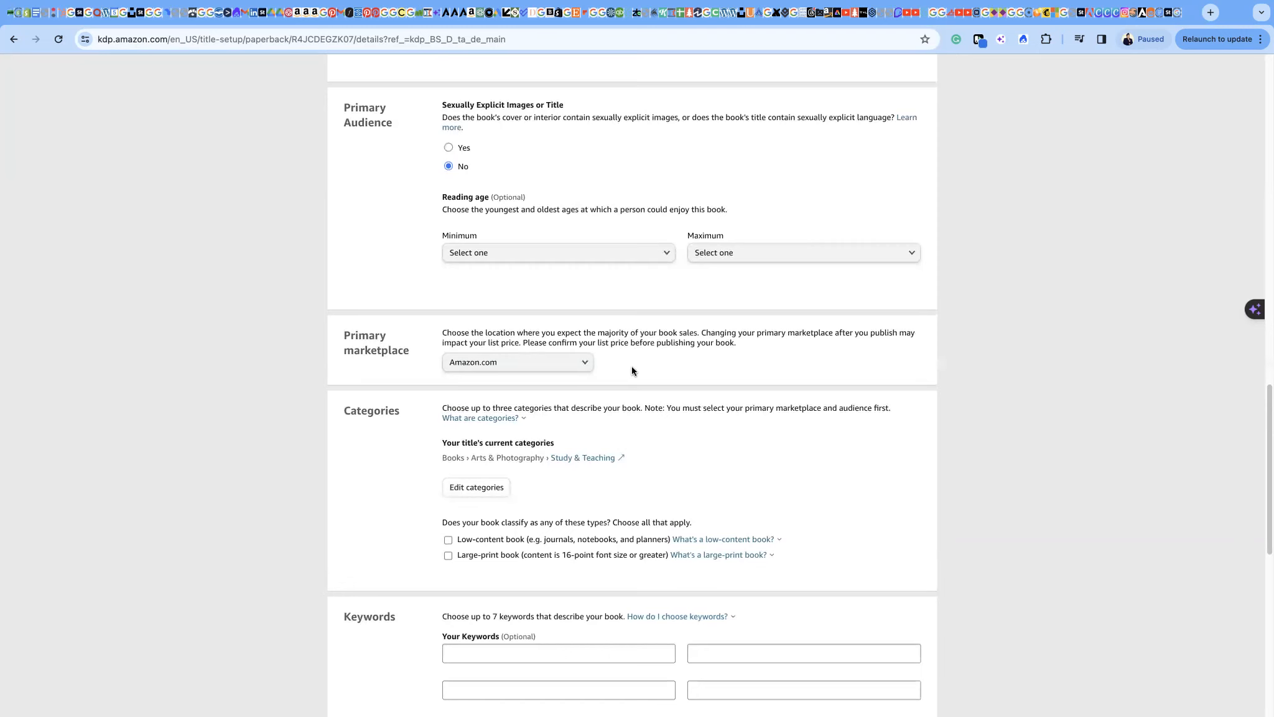
# Check the available primary marketplaces for the book, keeping Amazon.com selected
pyautogui.click(583, 366)
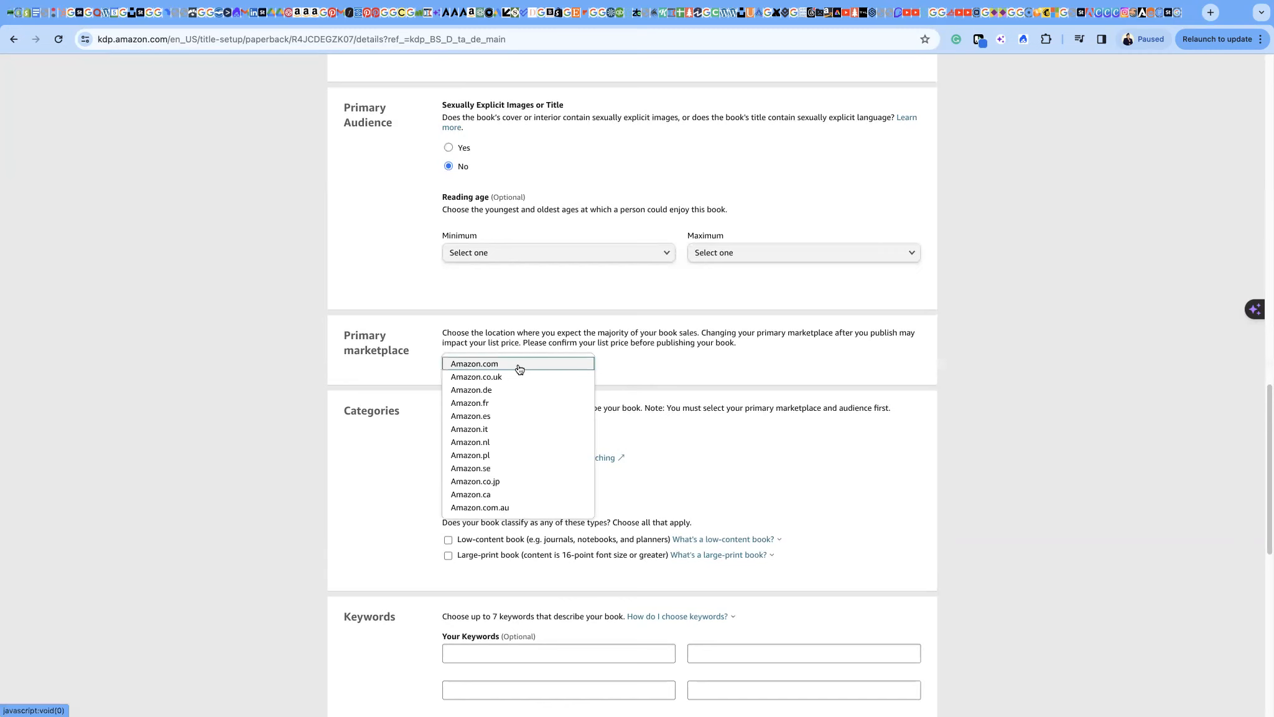
pyautogui.click(525, 367)
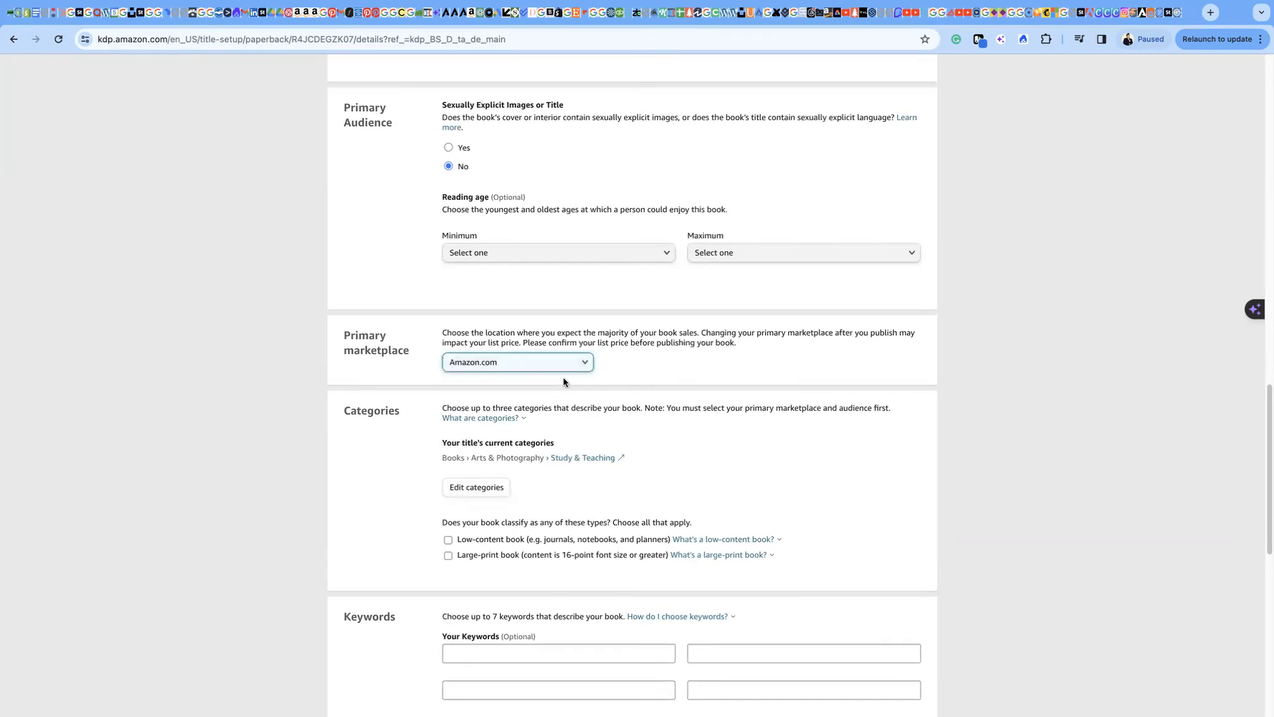
pyautogui.click(577, 364)
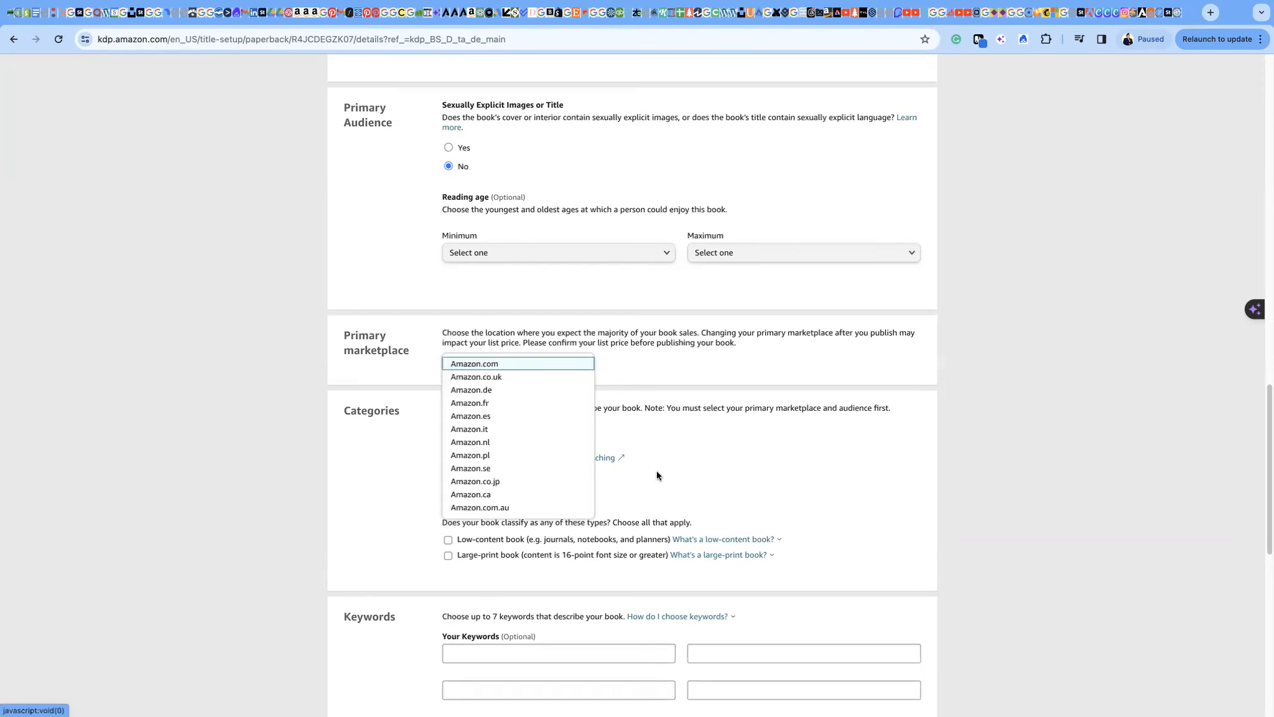
pyautogui.click(732, 365)
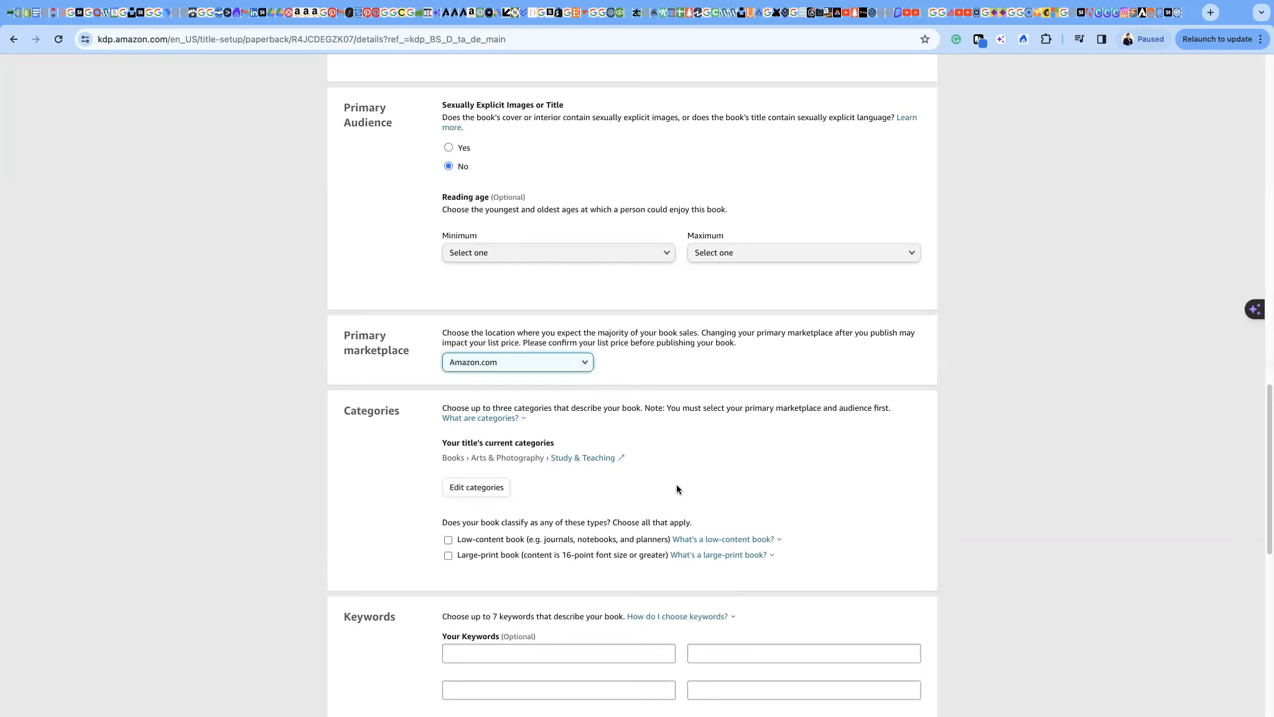
# Edit the book's categories by adding another category entry, and look through the full list of available categories
pyautogui.click(471, 488)
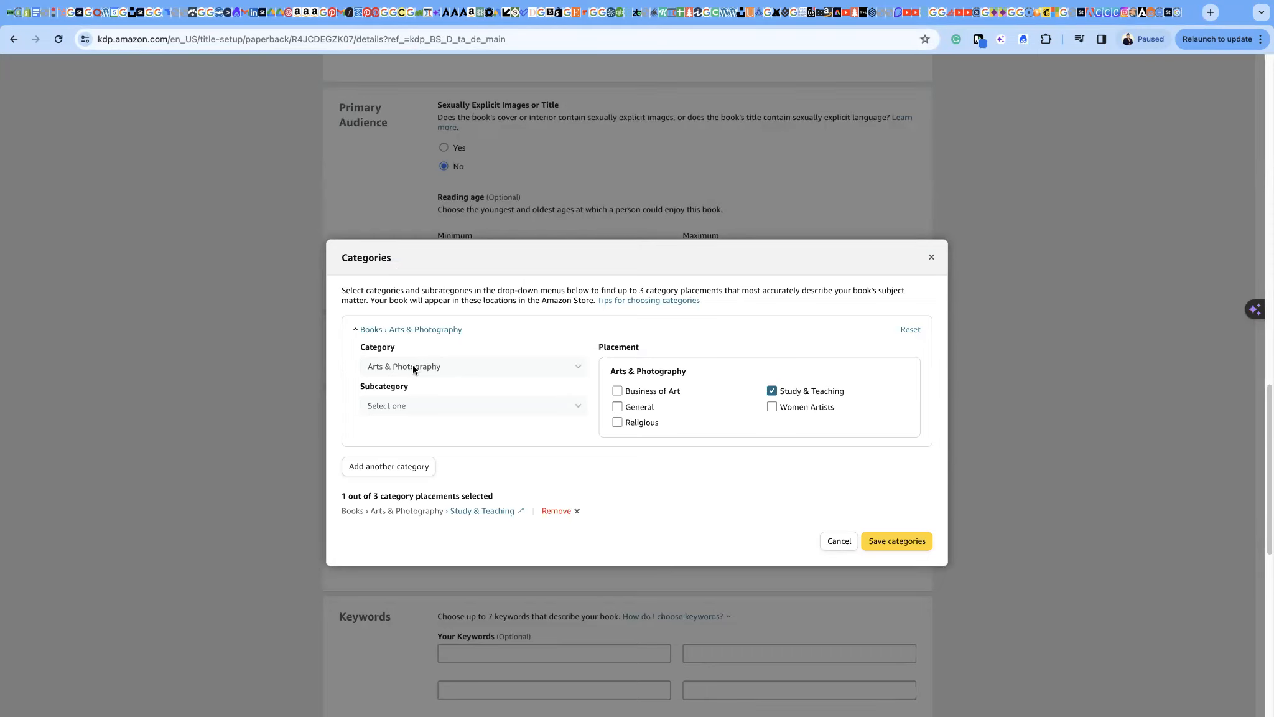
pyautogui.click(412, 467)
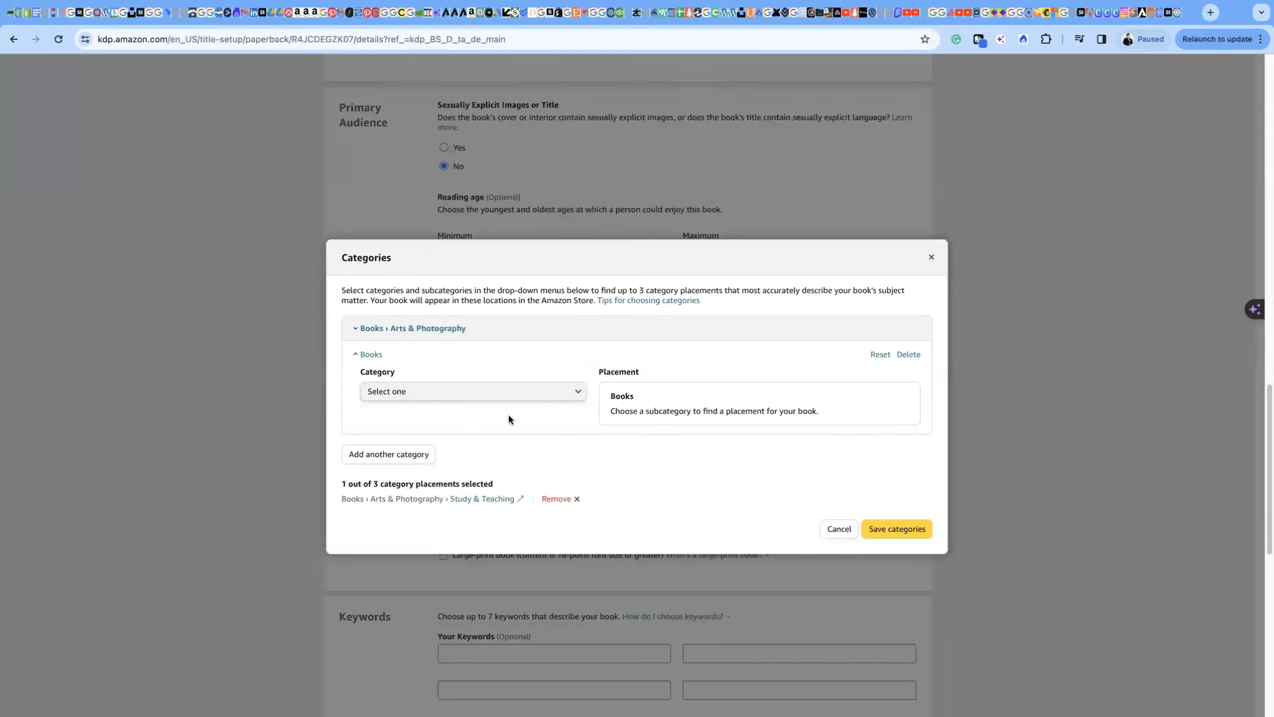
pyautogui.click(581, 392)
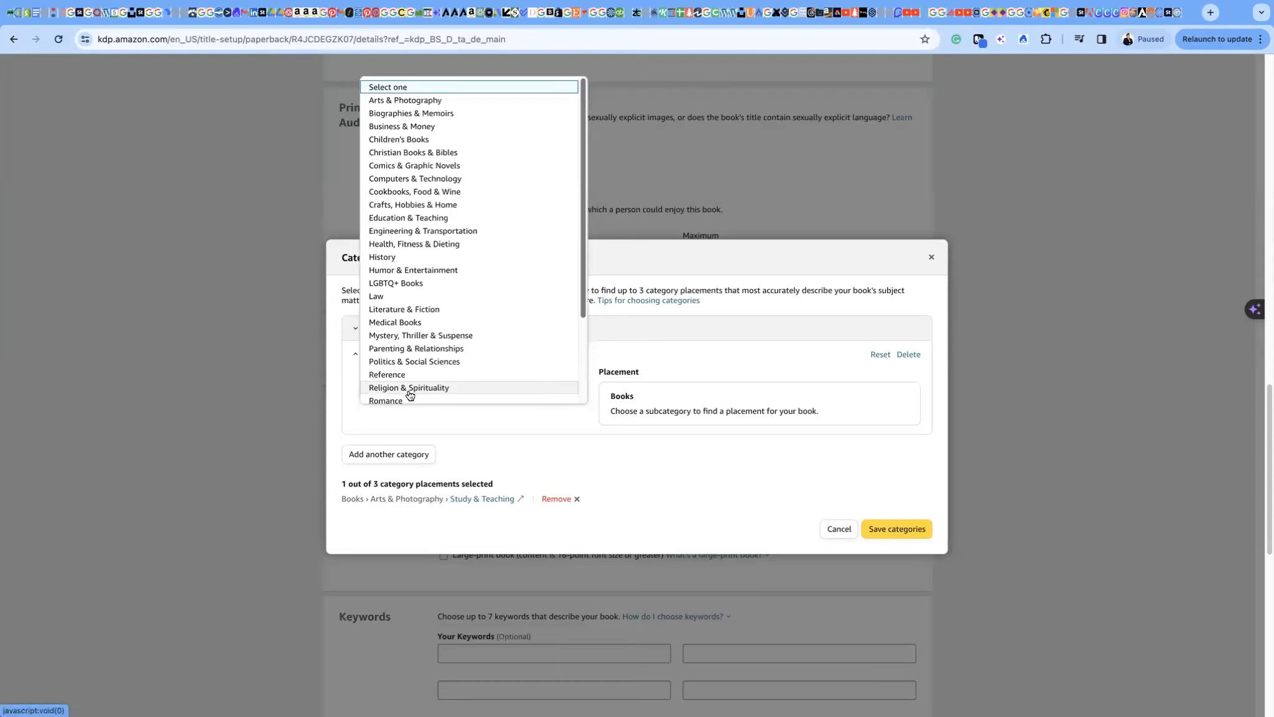
pyautogui.scroll(-3, 409, 395)
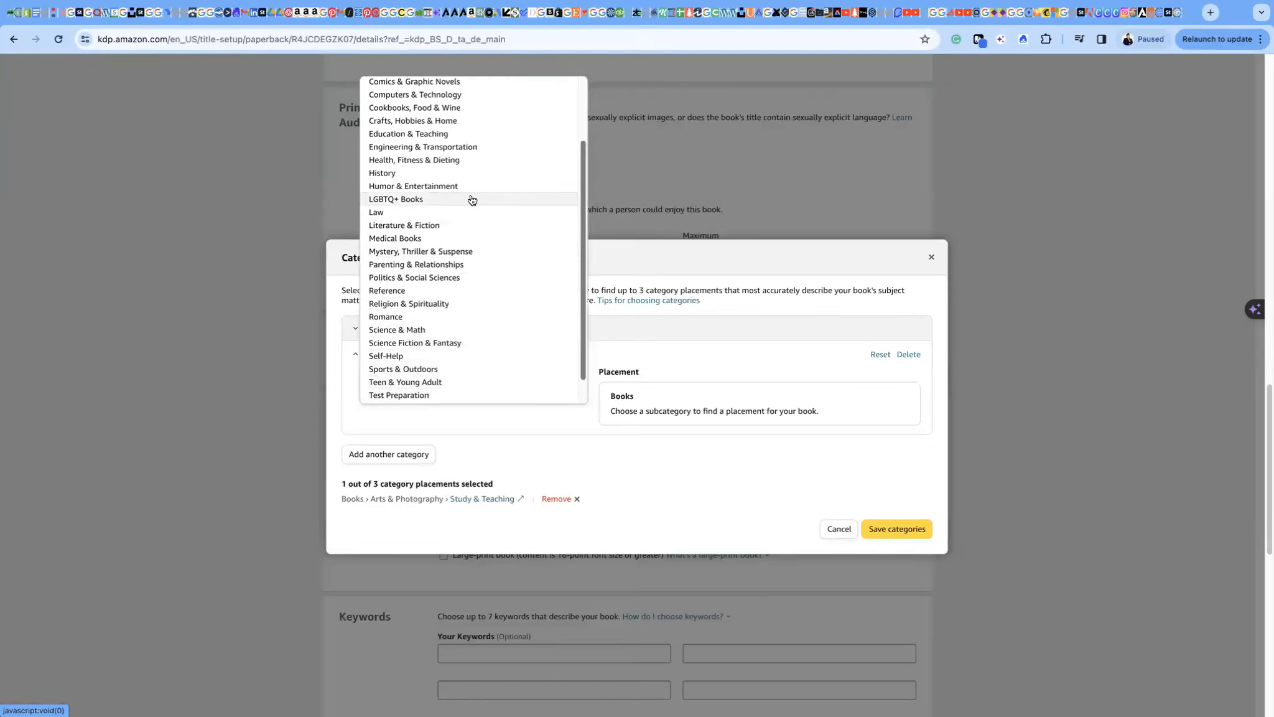
pyautogui.scroll(3, 469, 261)
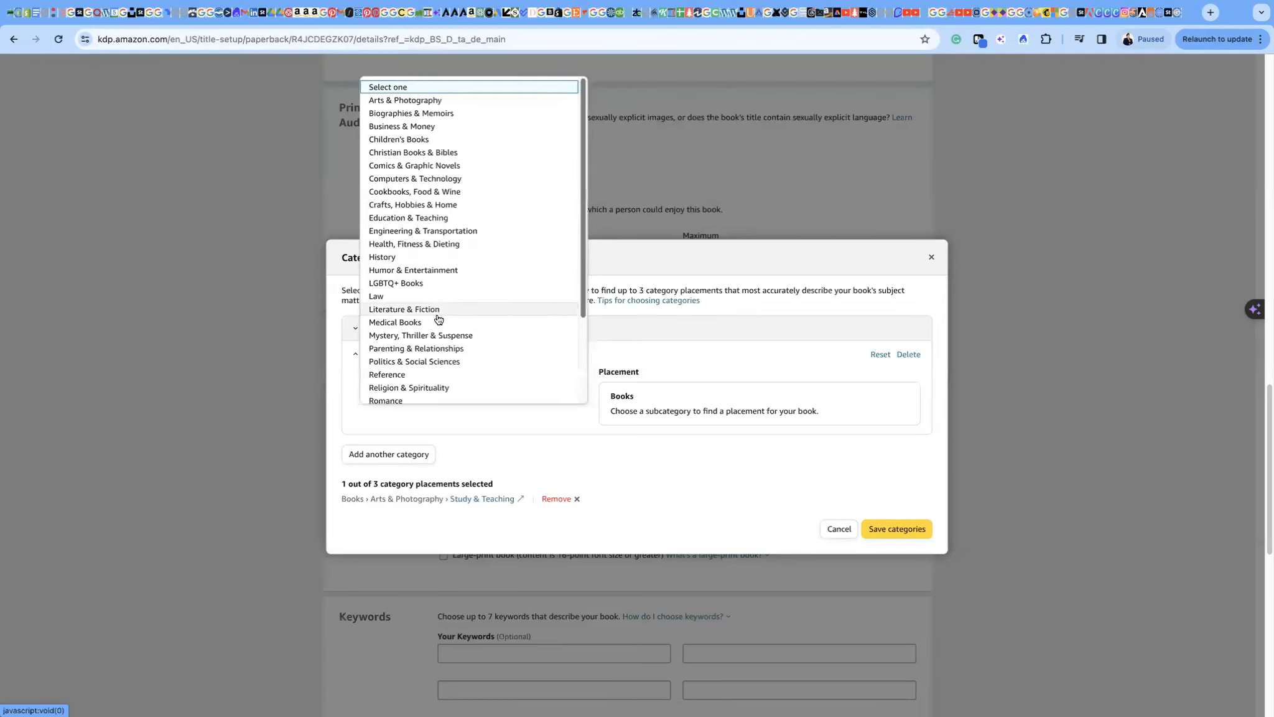
pyautogui.scroll(-2, 448, 372)
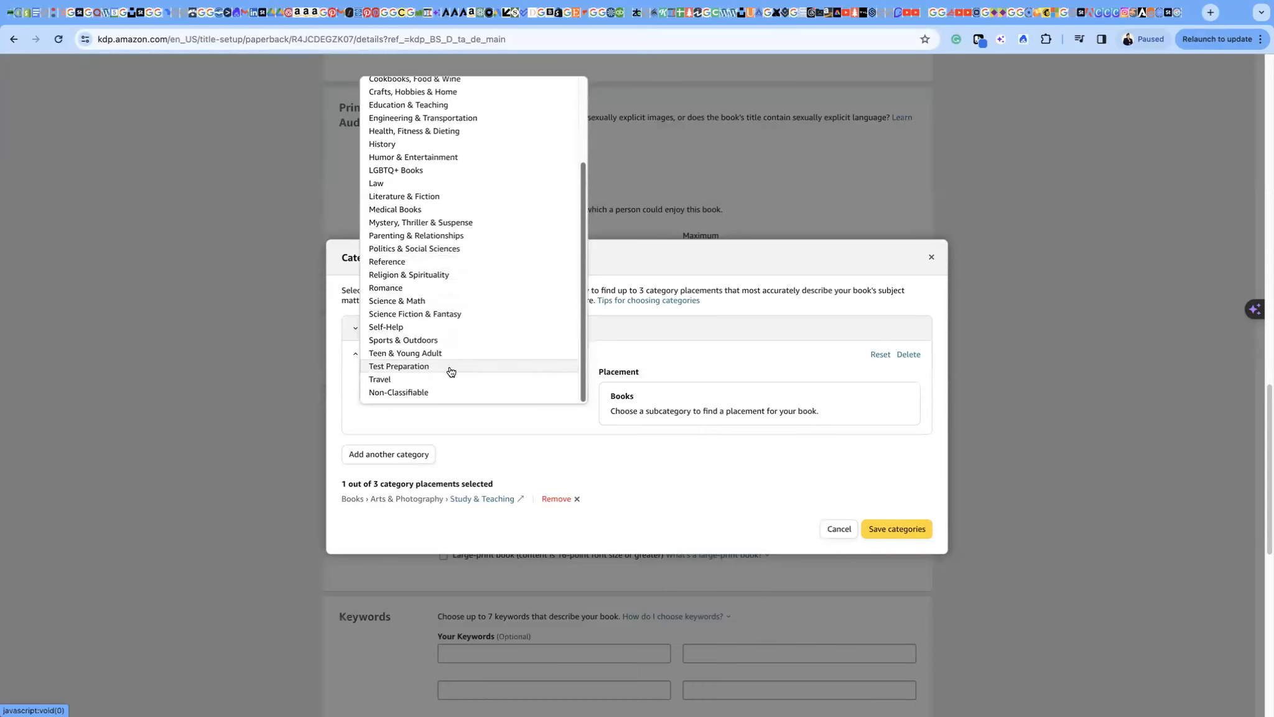
pyautogui.scroll(2, 457, 249)
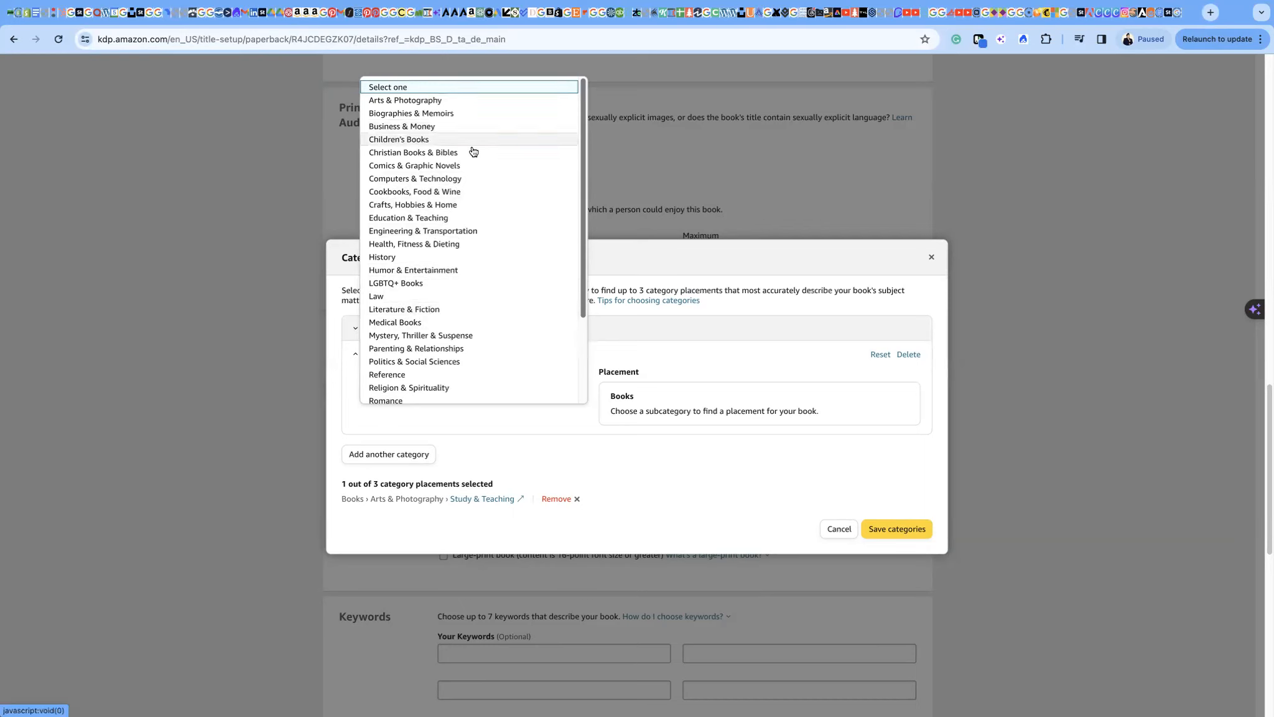
pyautogui.click(339, 354)
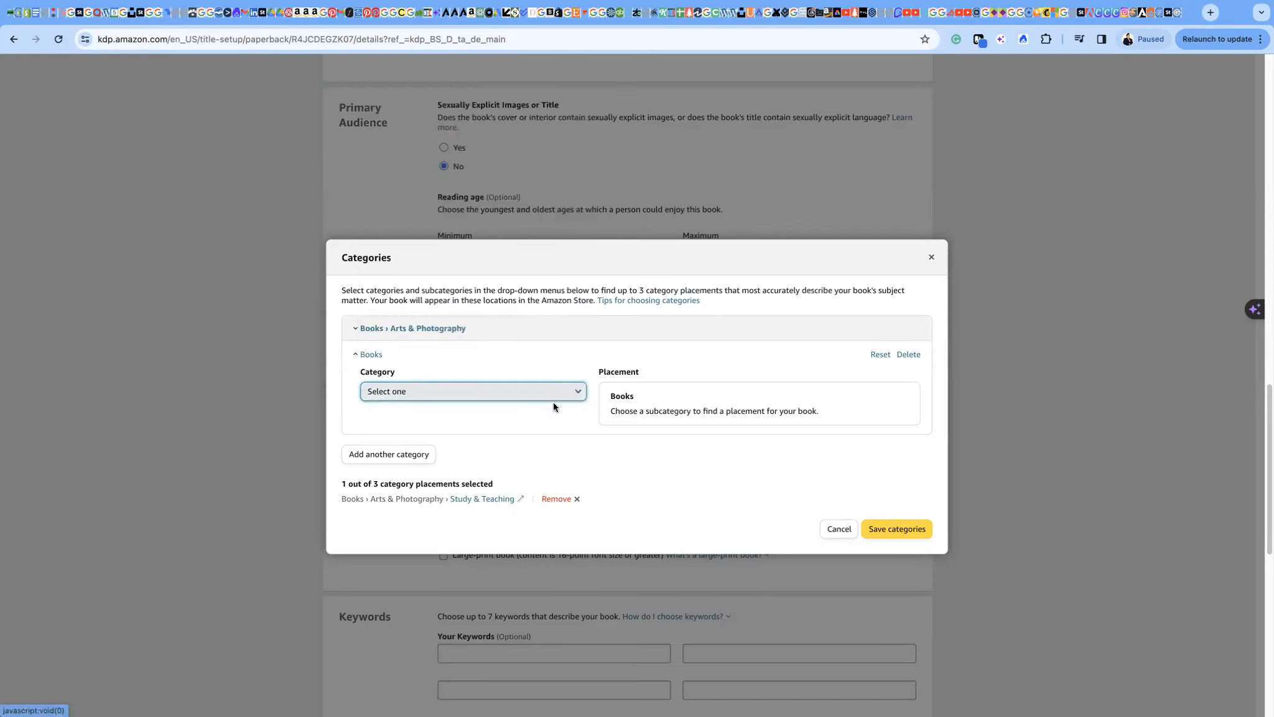
# Set the new entry's category to Education & Teaching and its subcategory to Studying & Workbooks
pyautogui.click(576, 392)
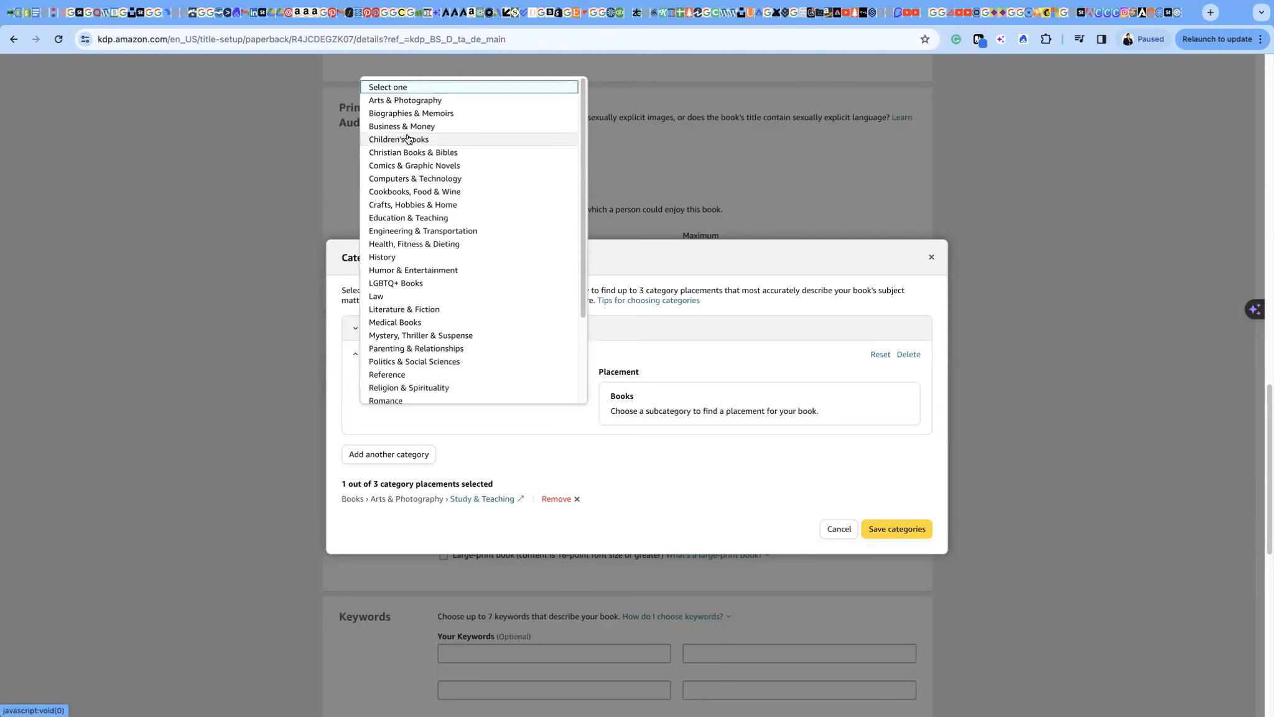
pyautogui.click(417, 217)
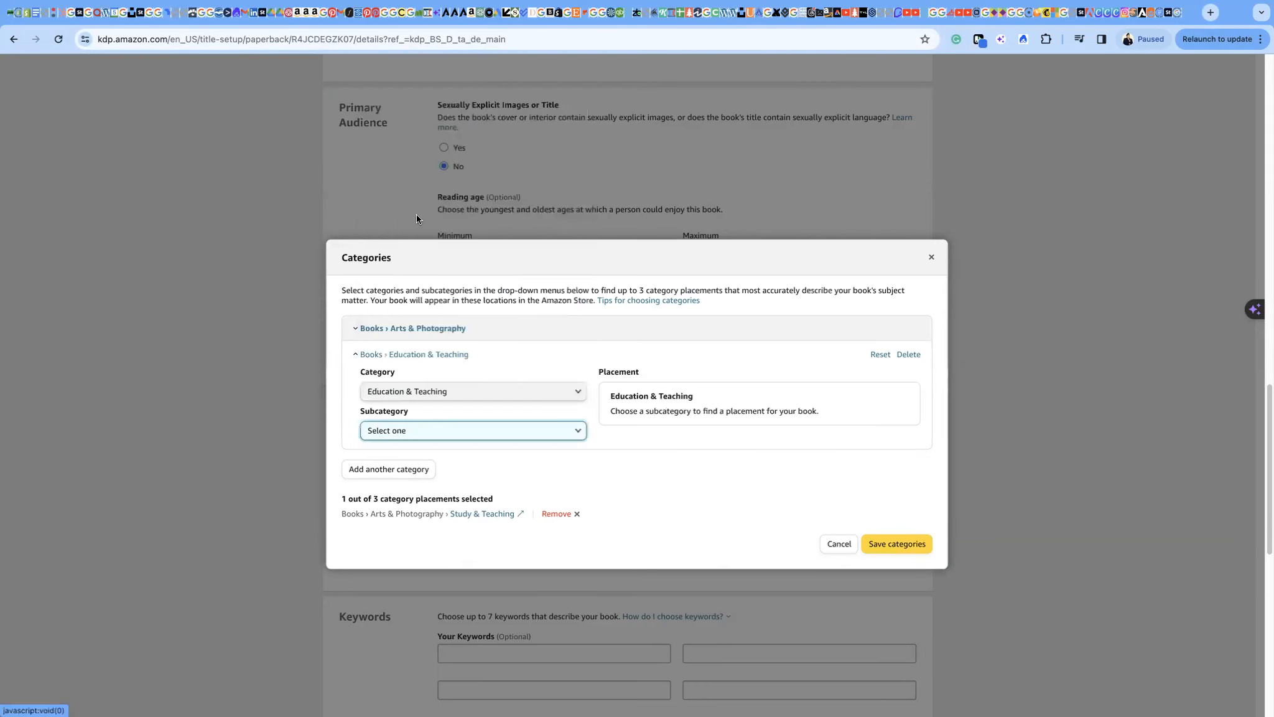
pyautogui.click(575, 435)
pyautogui.click(575, 436)
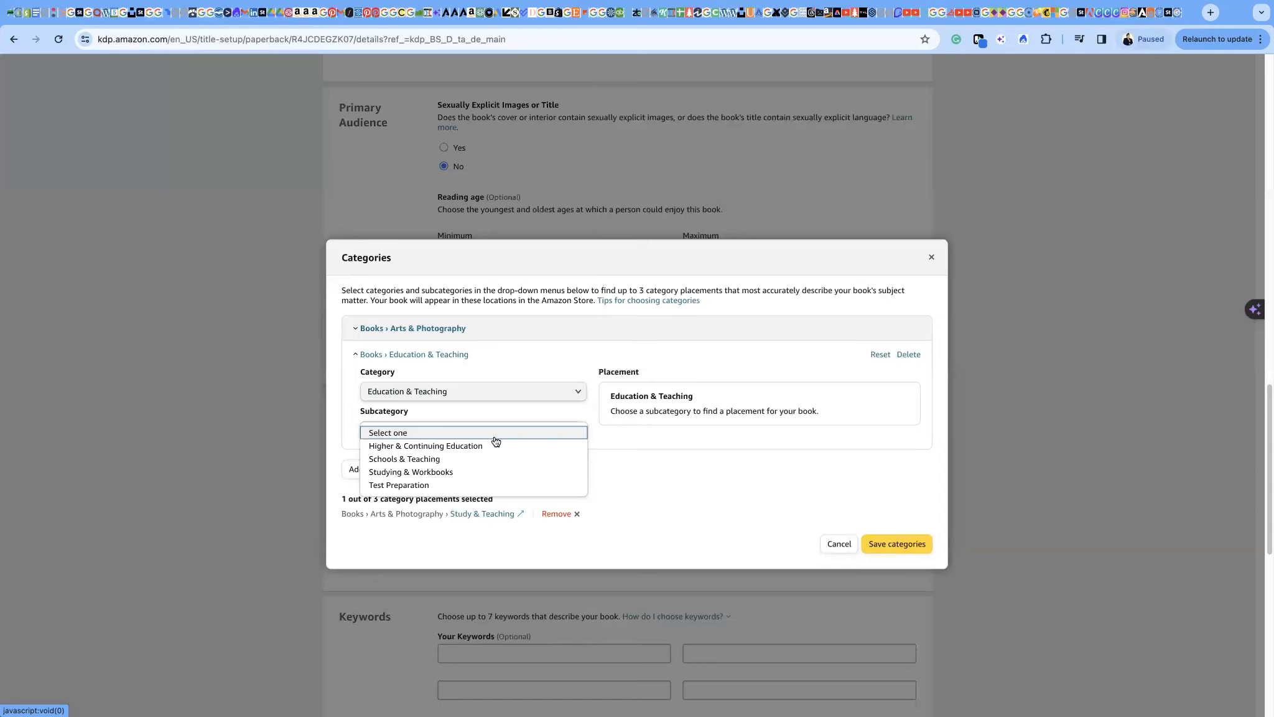
pyautogui.click(422, 472)
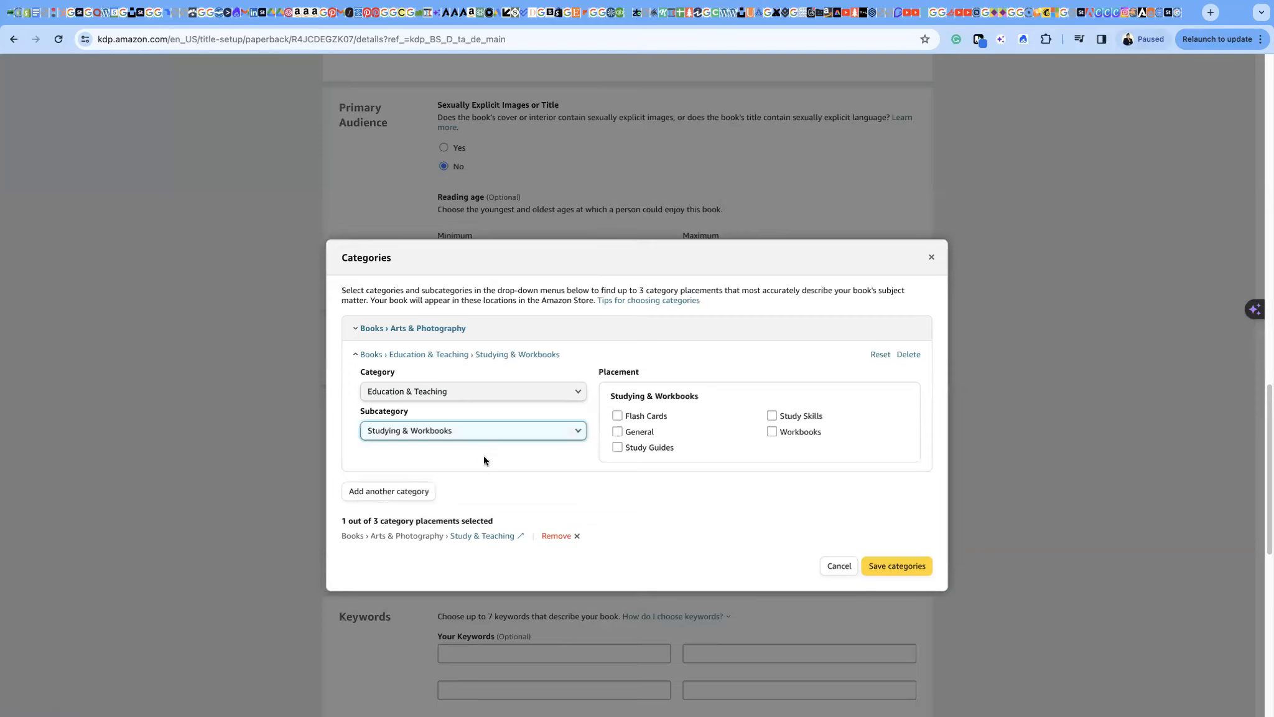
# Choose the Study Guides and Workbooks placements for the new category and save the categories
pyautogui.click(618, 447)
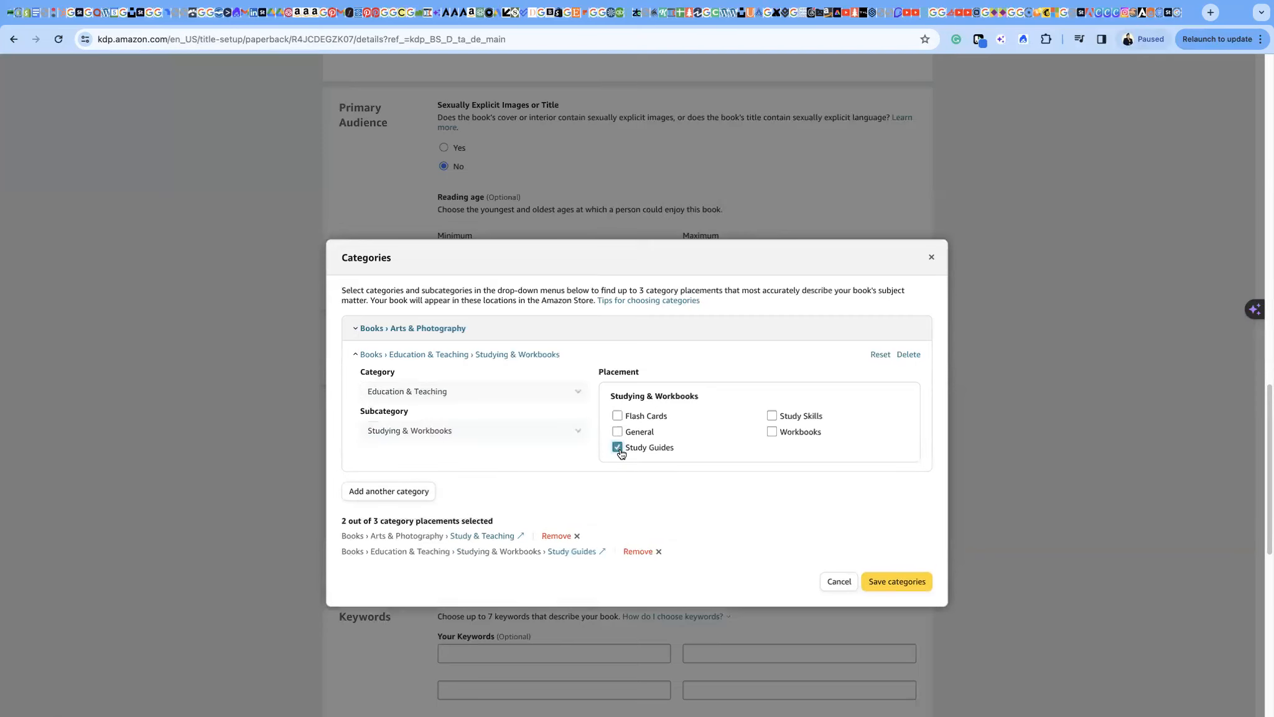
pyautogui.click(772, 432)
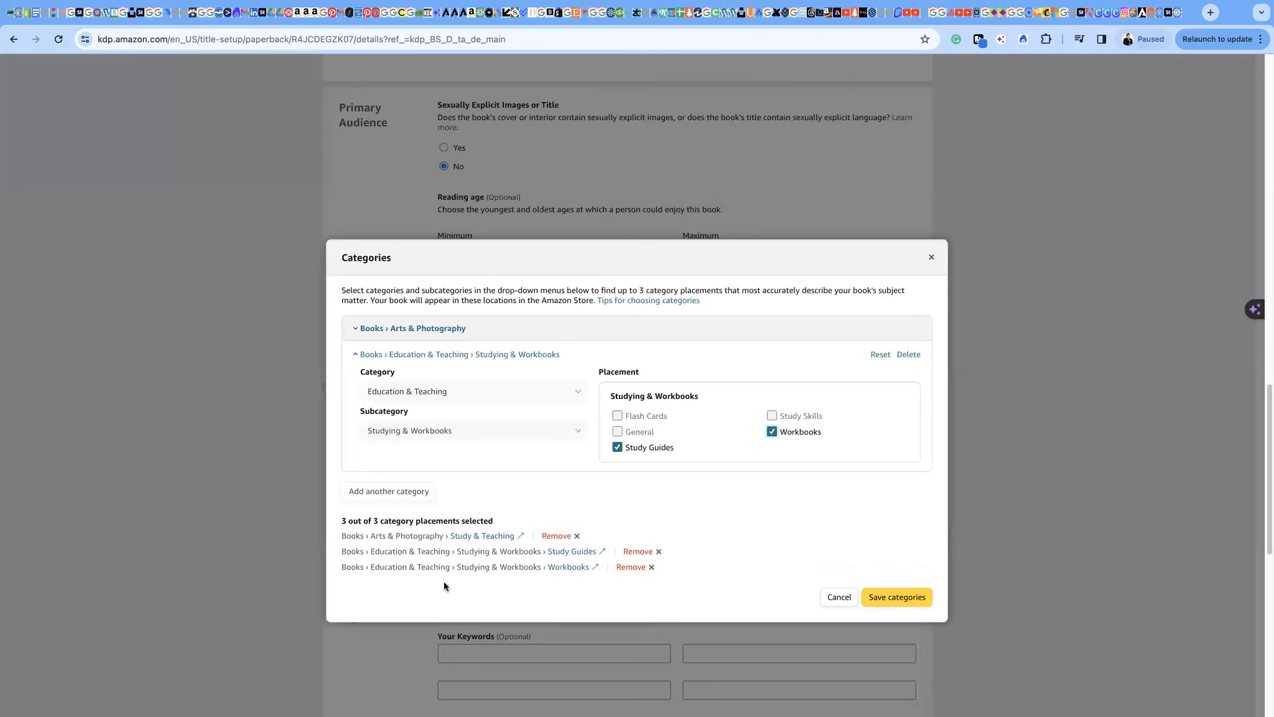
pyautogui.click(909, 599)
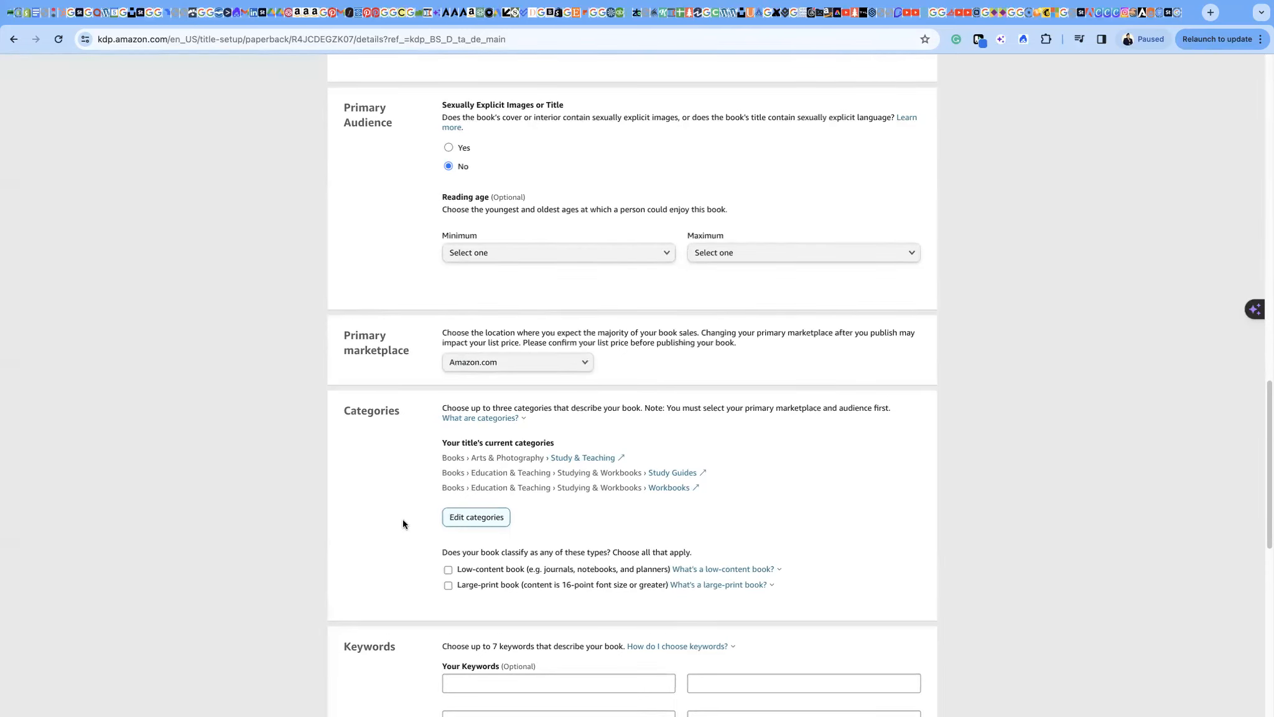
# Review the large-print book information and the keywords, publication date and release date sections
pyautogui.scroll(-2, 405, 518)
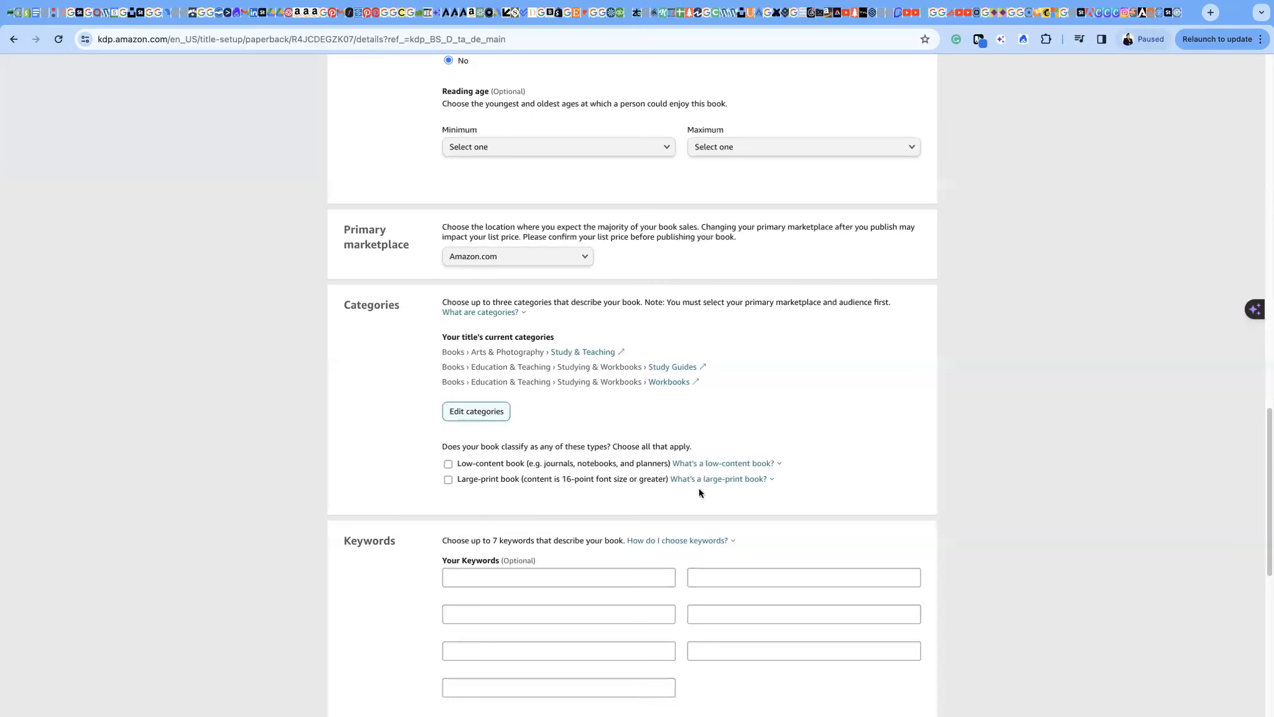
pyautogui.click(770, 479)
pyautogui.scroll(-4, 650, 476)
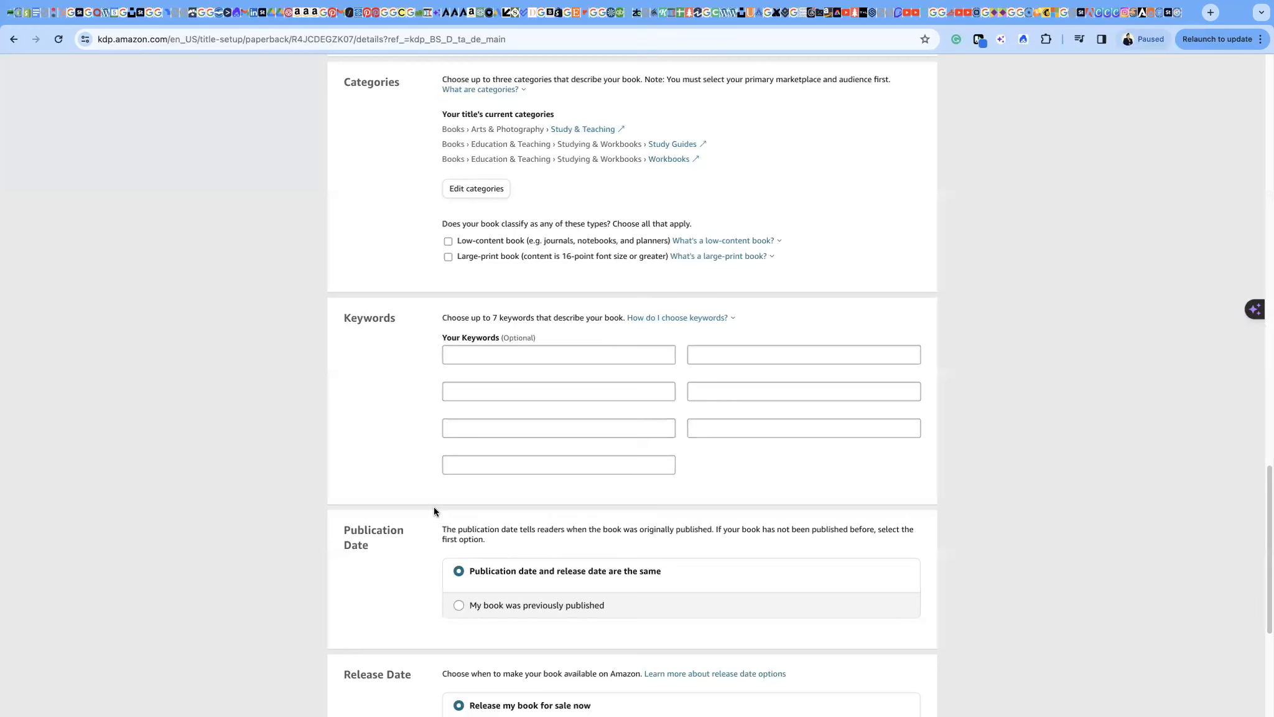
pyautogui.scroll(-3, 434, 508)
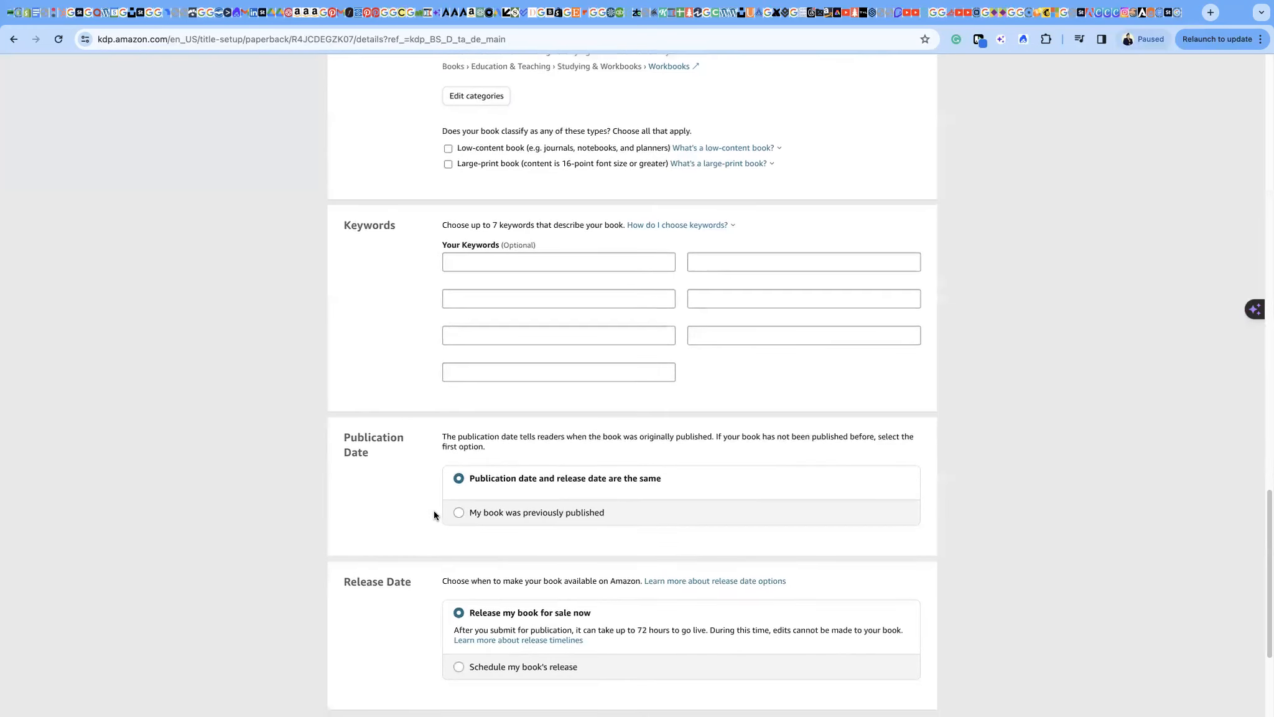
# Check the previously published and scheduled release options, returning to identical publication and release dates and to releasing the book for sale now
pyautogui.click(459, 512)
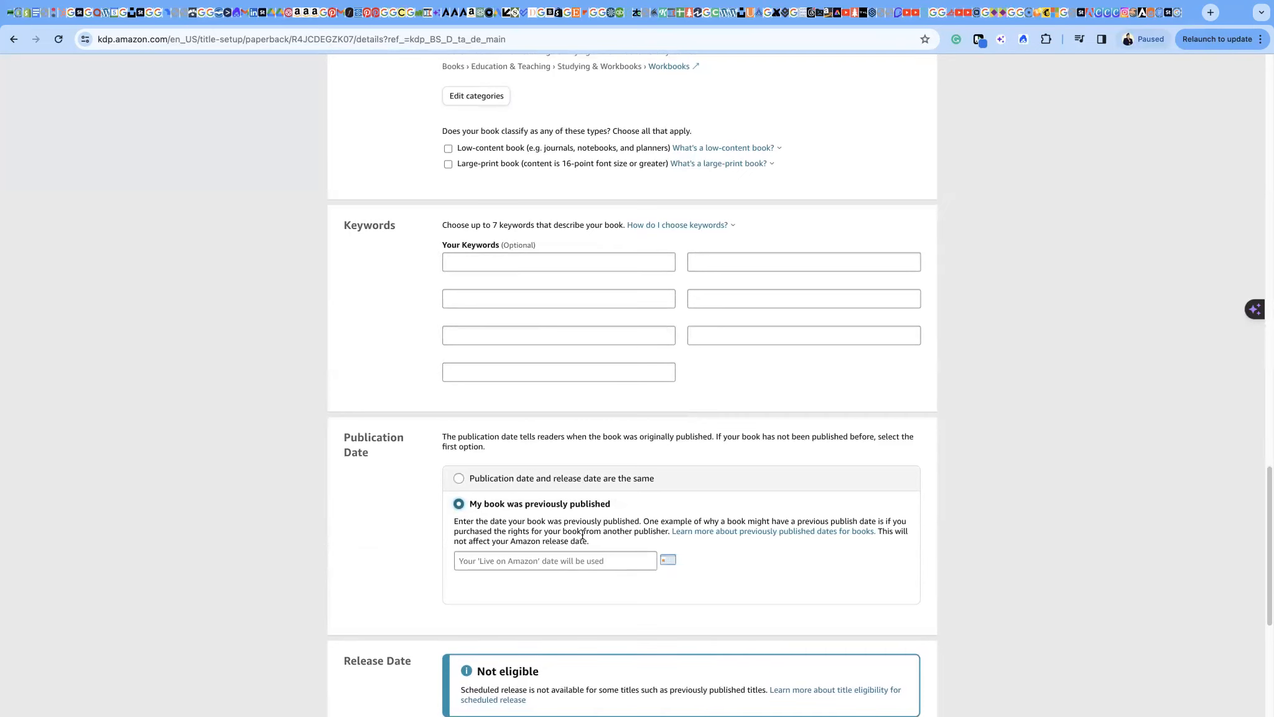
pyautogui.scroll(-2, 588, 535)
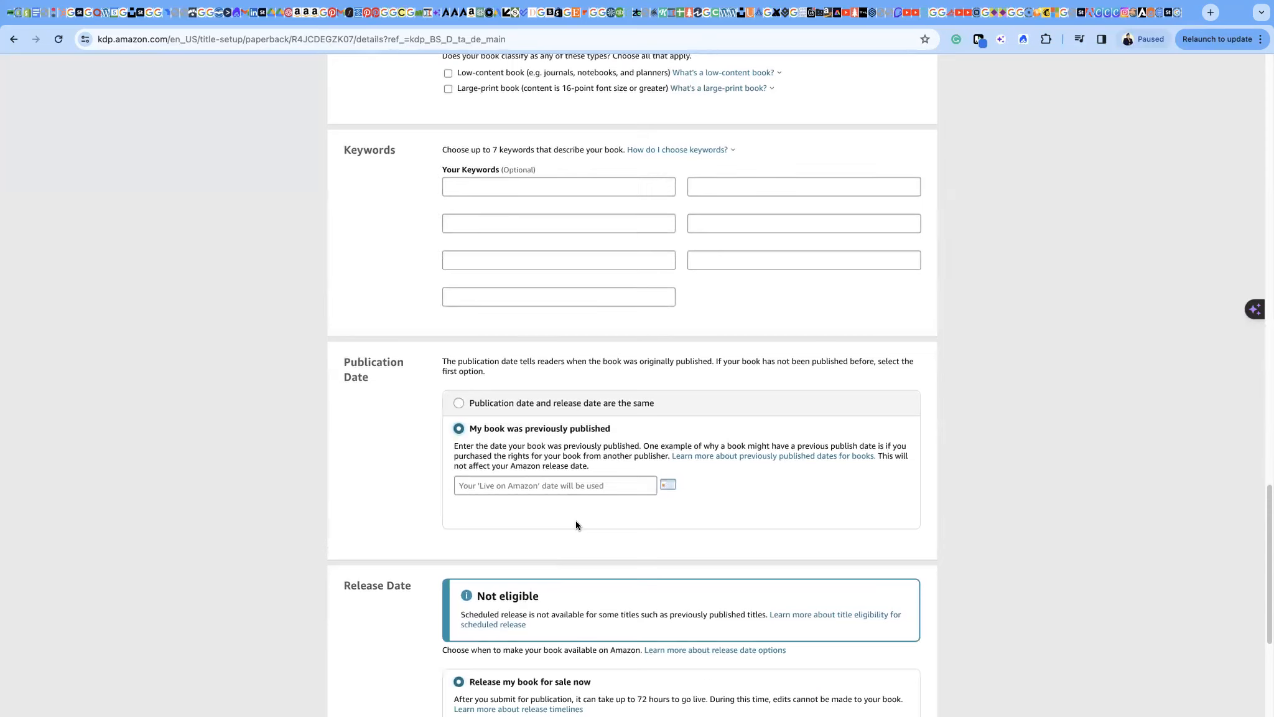
pyautogui.click(467, 398)
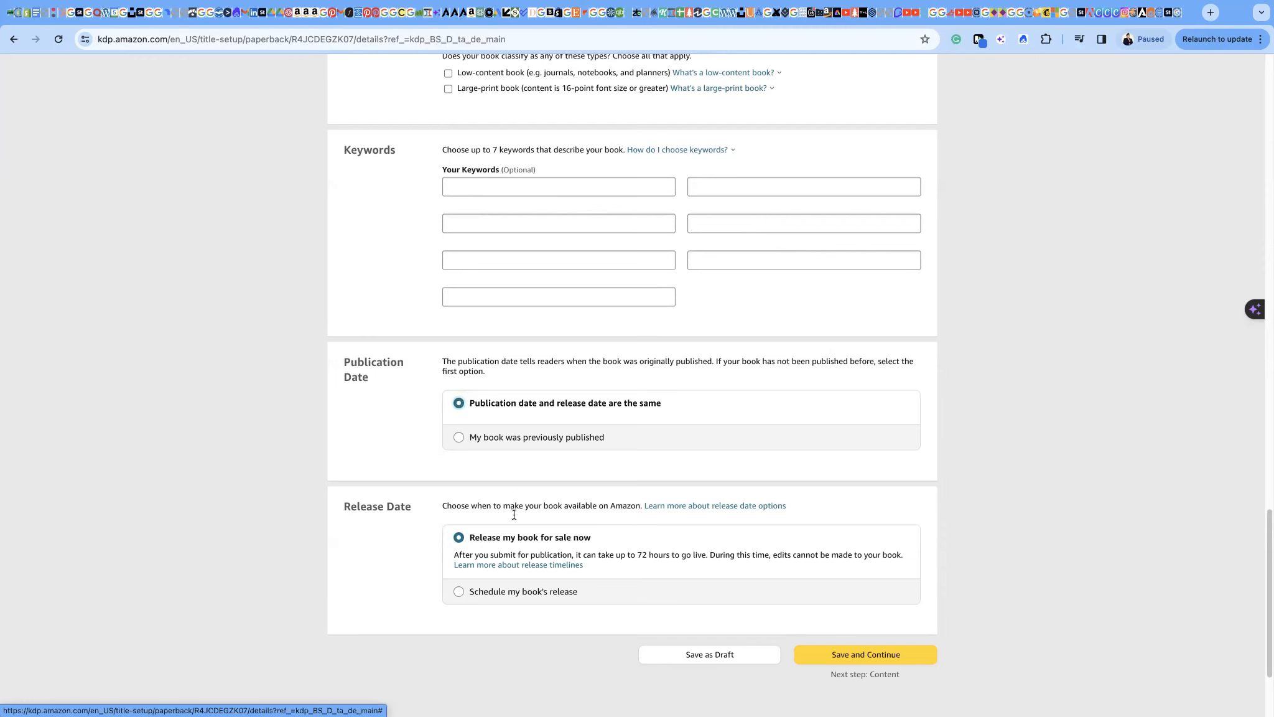
pyautogui.click(458, 592)
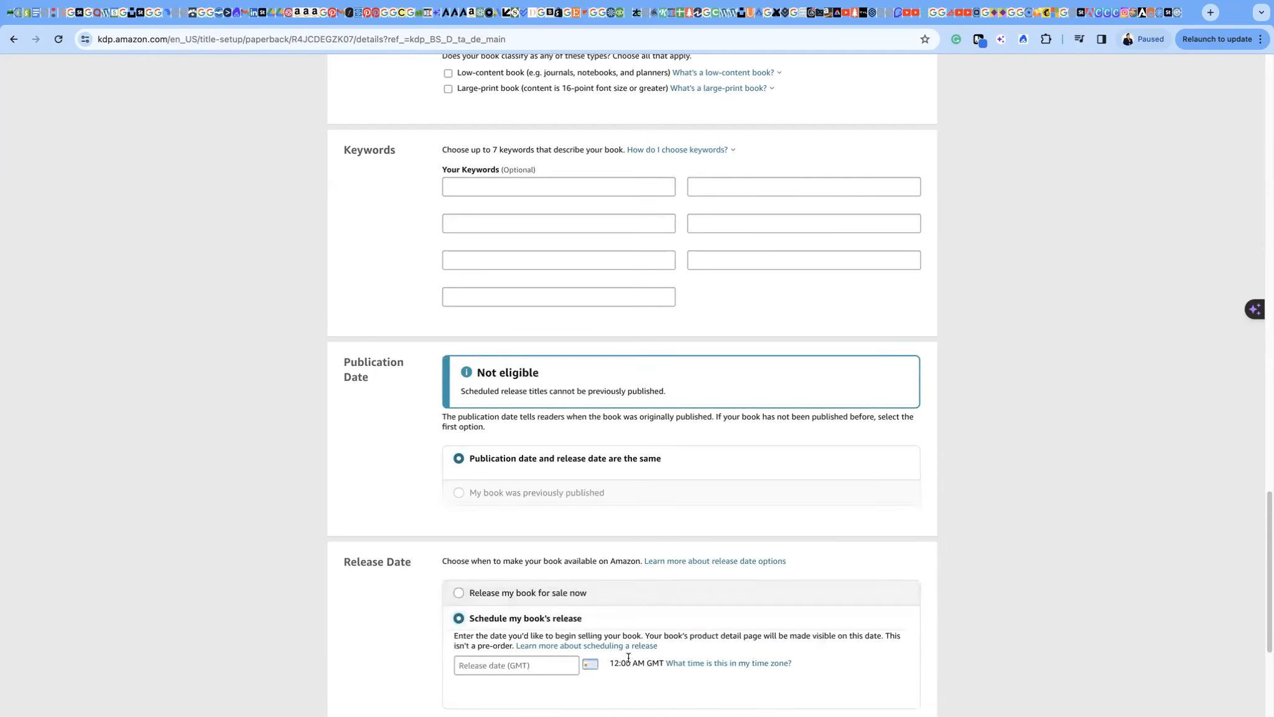
pyautogui.click(457, 594)
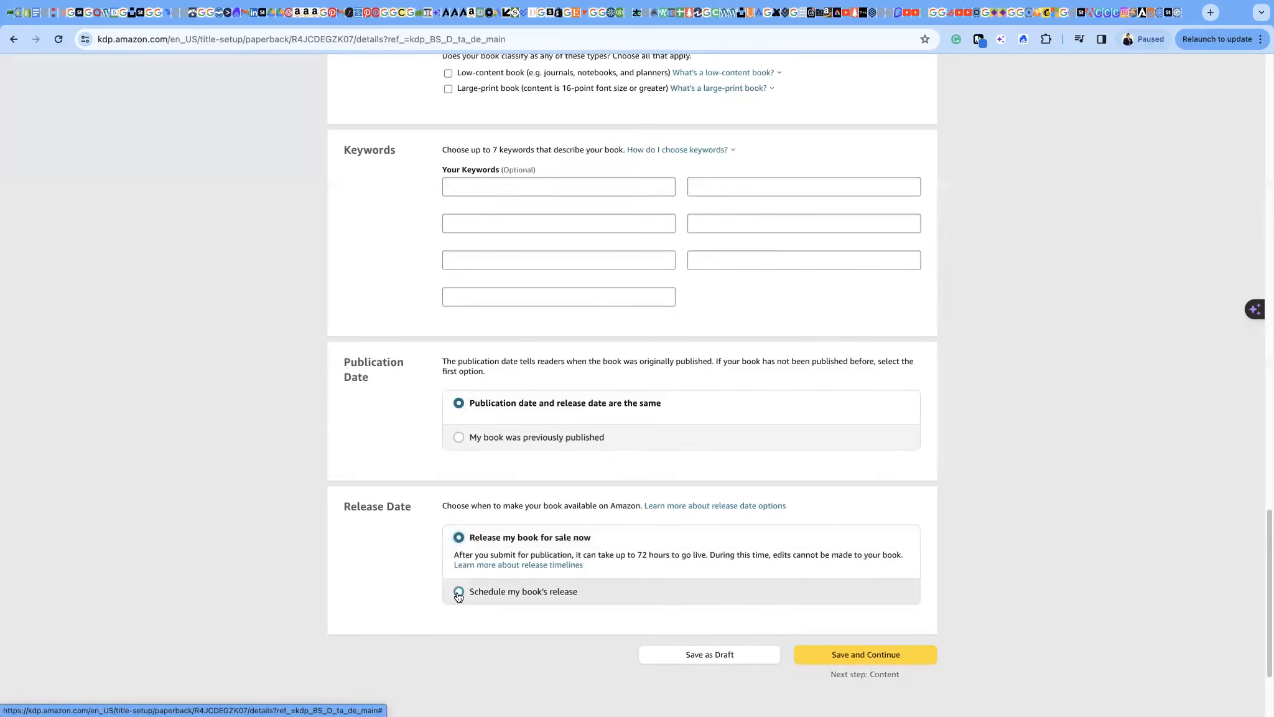
# Save the paperback details, continue to the content stage and check the fields for an own ISBN, keeping the free KDP ISBN
pyautogui.click(855, 658)
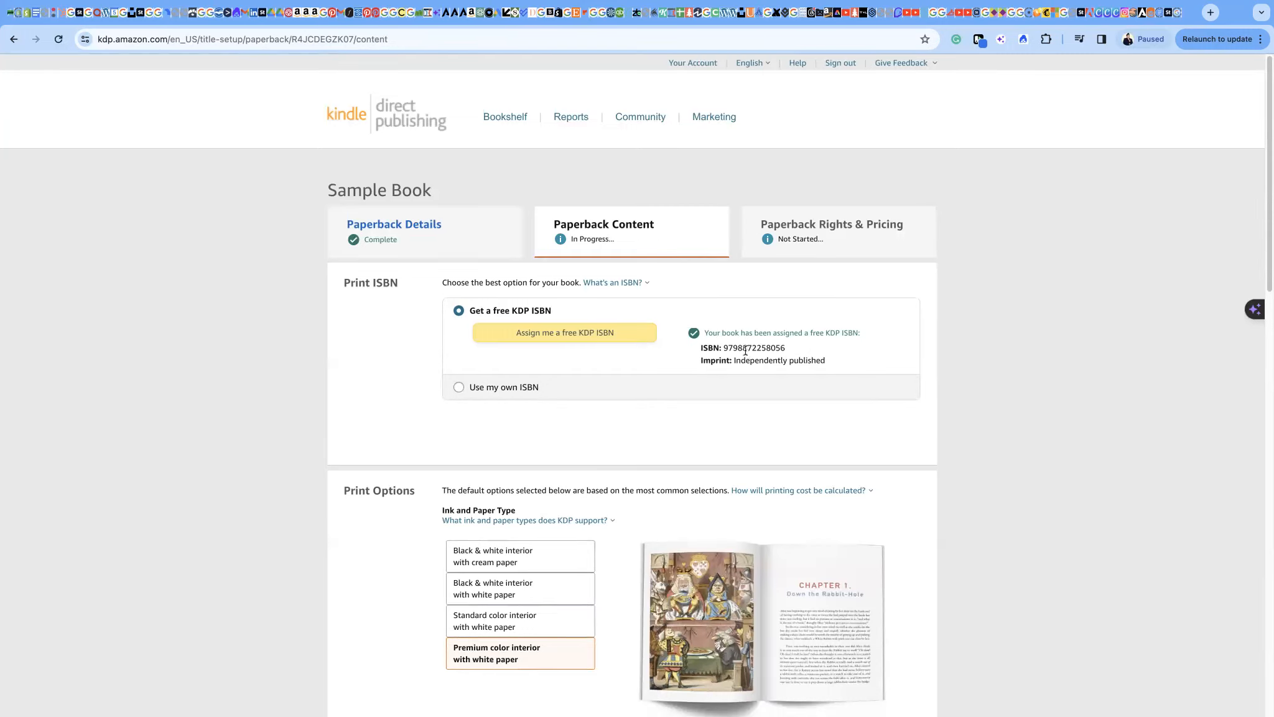
pyautogui.click(457, 386)
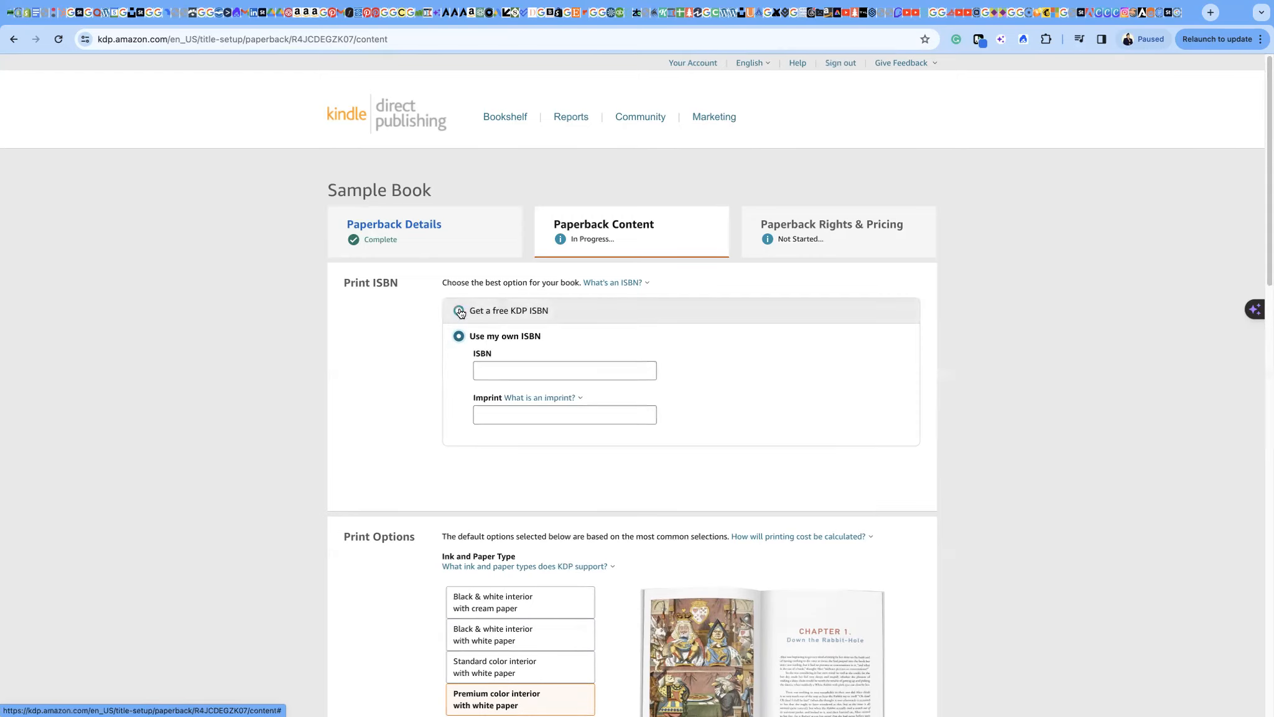
pyautogui.click(459, 311)
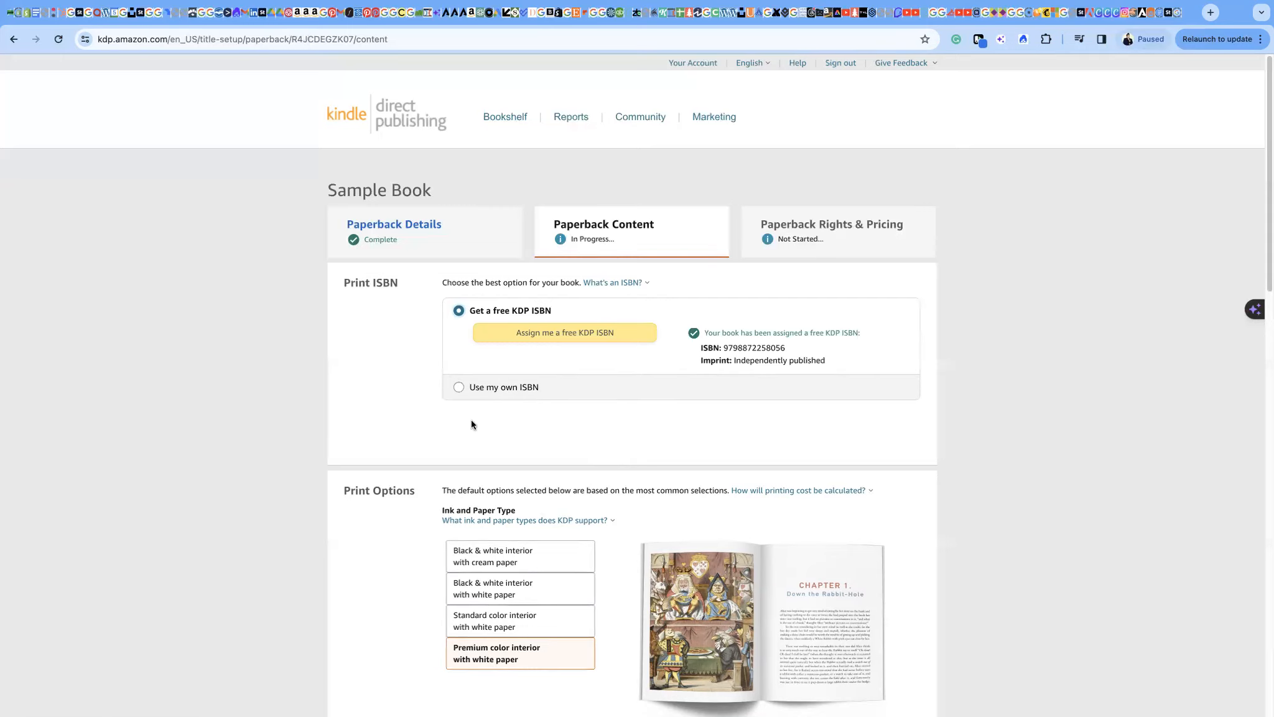
# Compare the four ink and paper types under the print options, ending on premium color interior with white paper
pyautogui.scroll(-5, 475, 429)
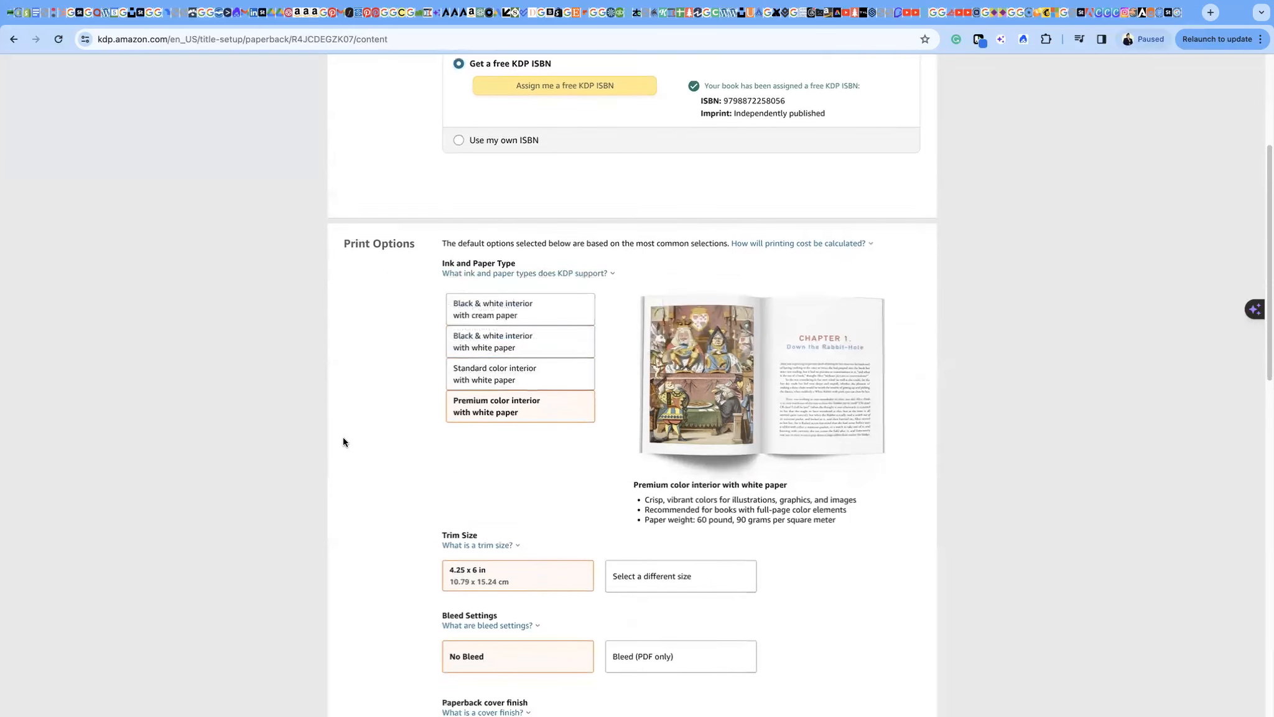
pyautogui.click(477, 311)
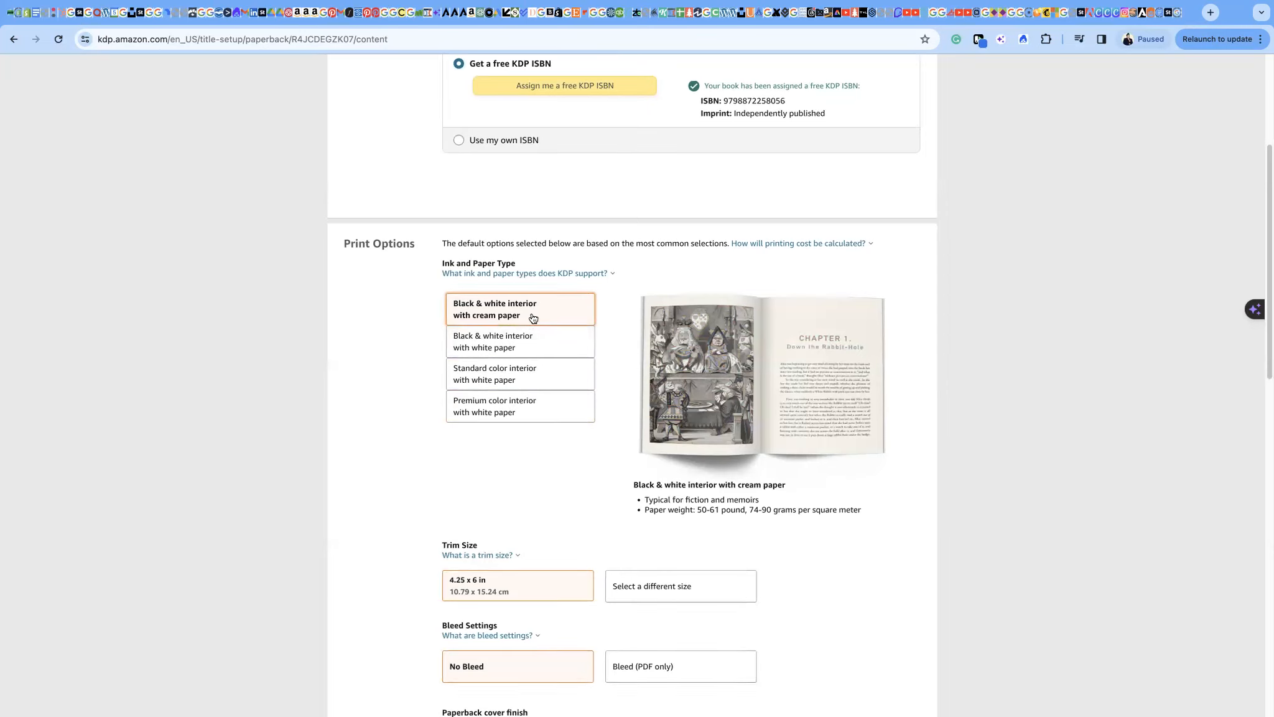
pyautogui.click(540, 348)
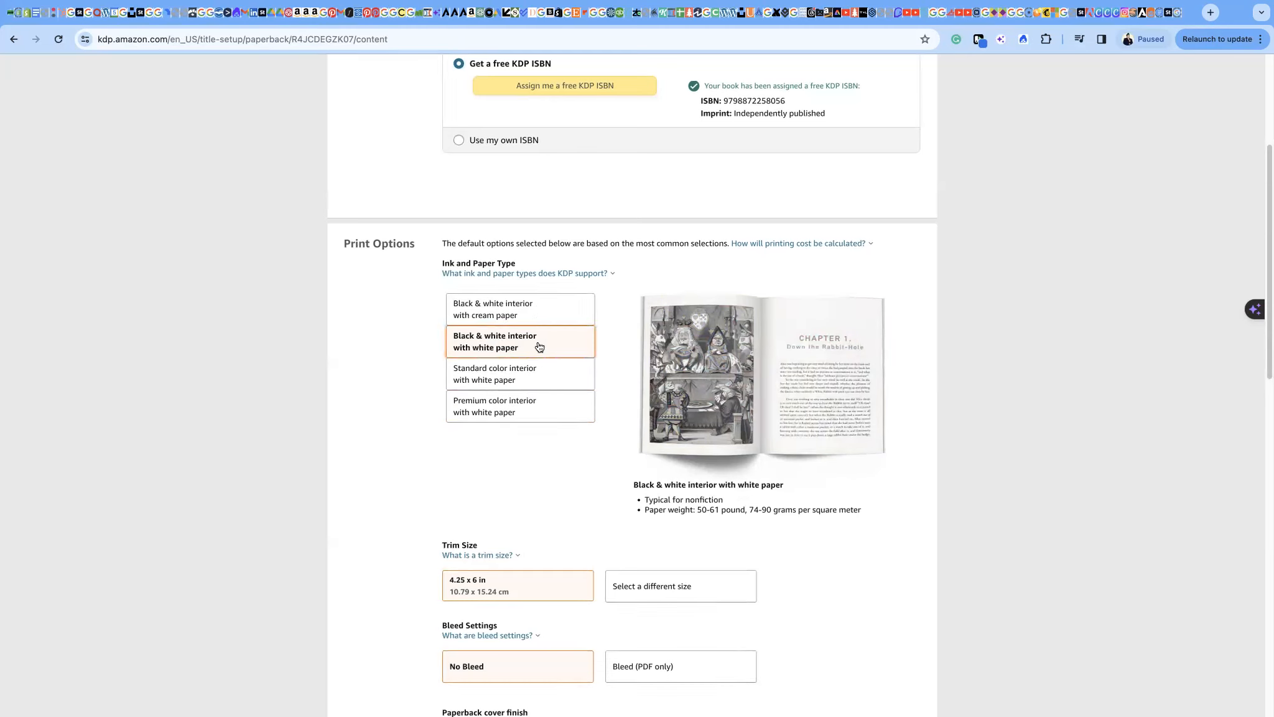
pyautogui.click(541, 379)
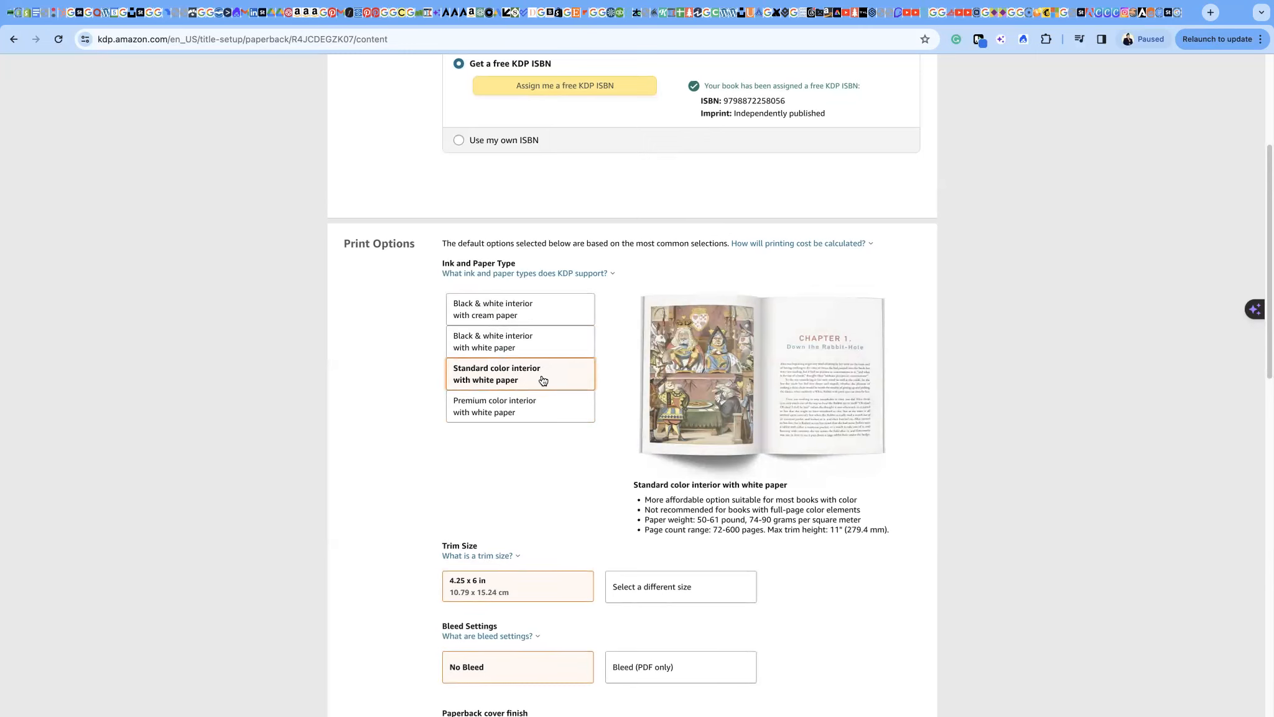
pyautogui.click(549, 406)
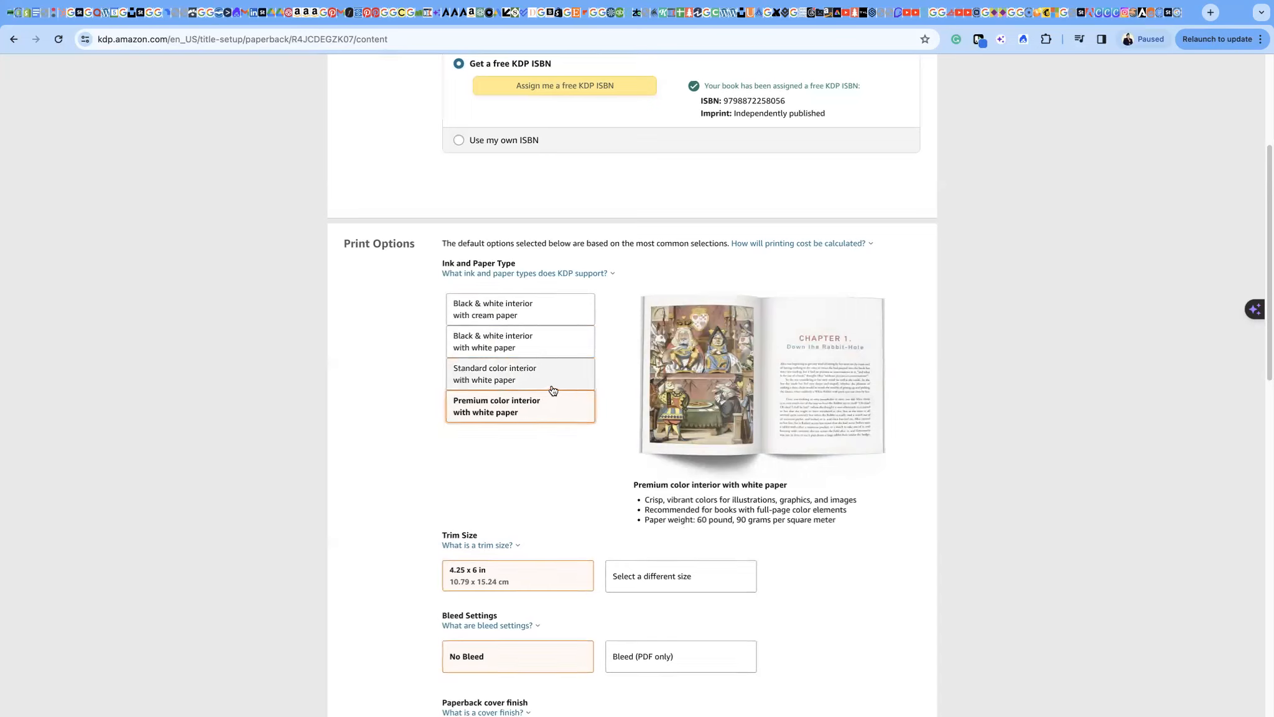
# Compare the standard color interior with the premium color interior on white paper, ending on premium color
pyautogui.click(549, 379)
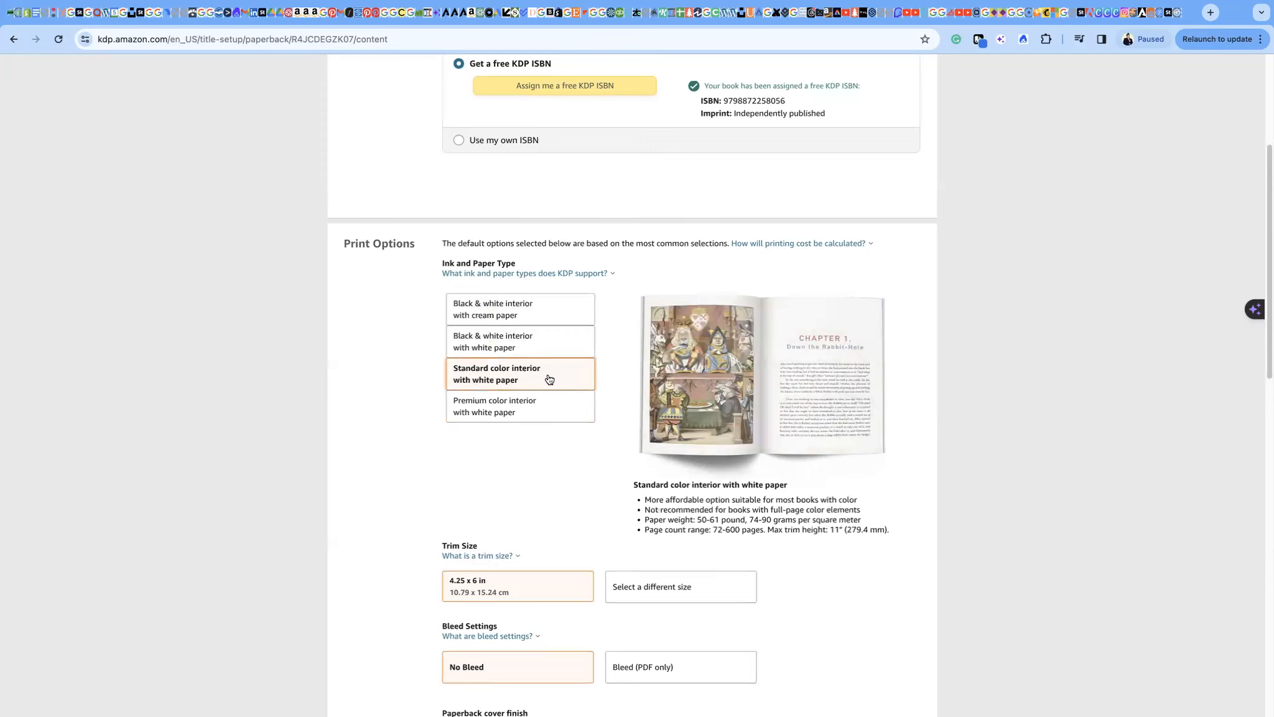
pyautogui.click(556, 402)
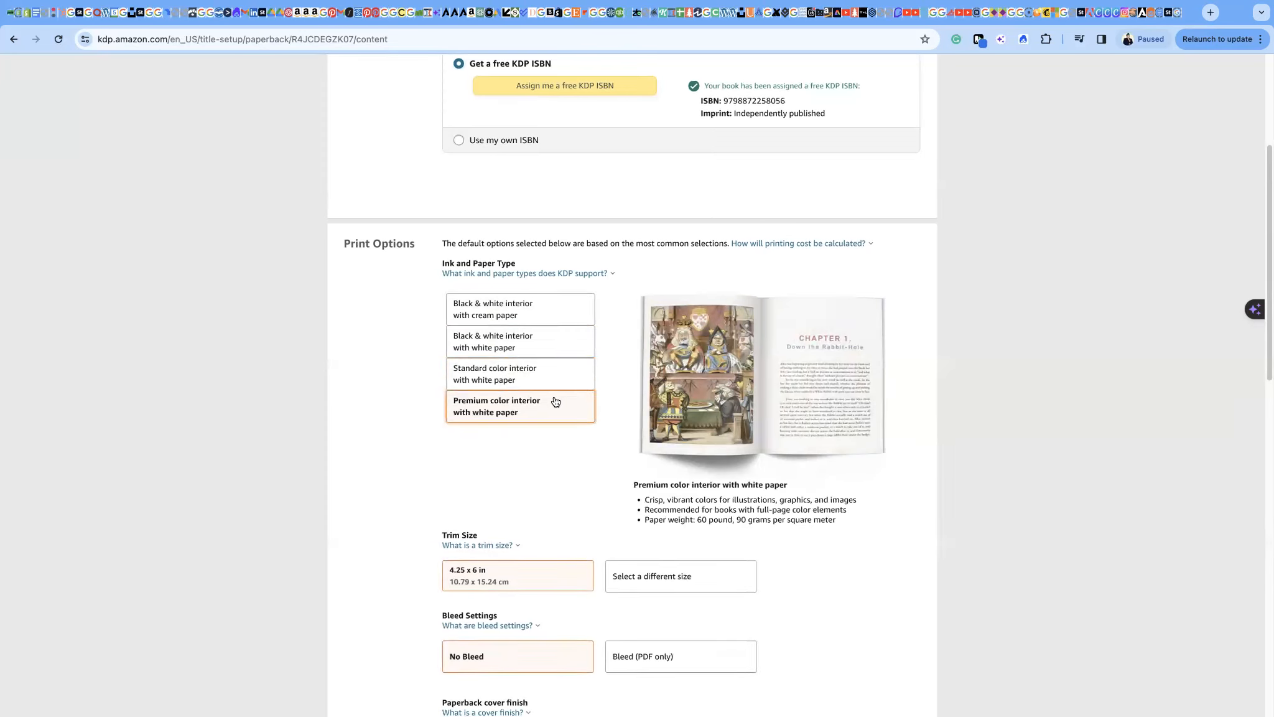
pyautogui.click(549, 378)
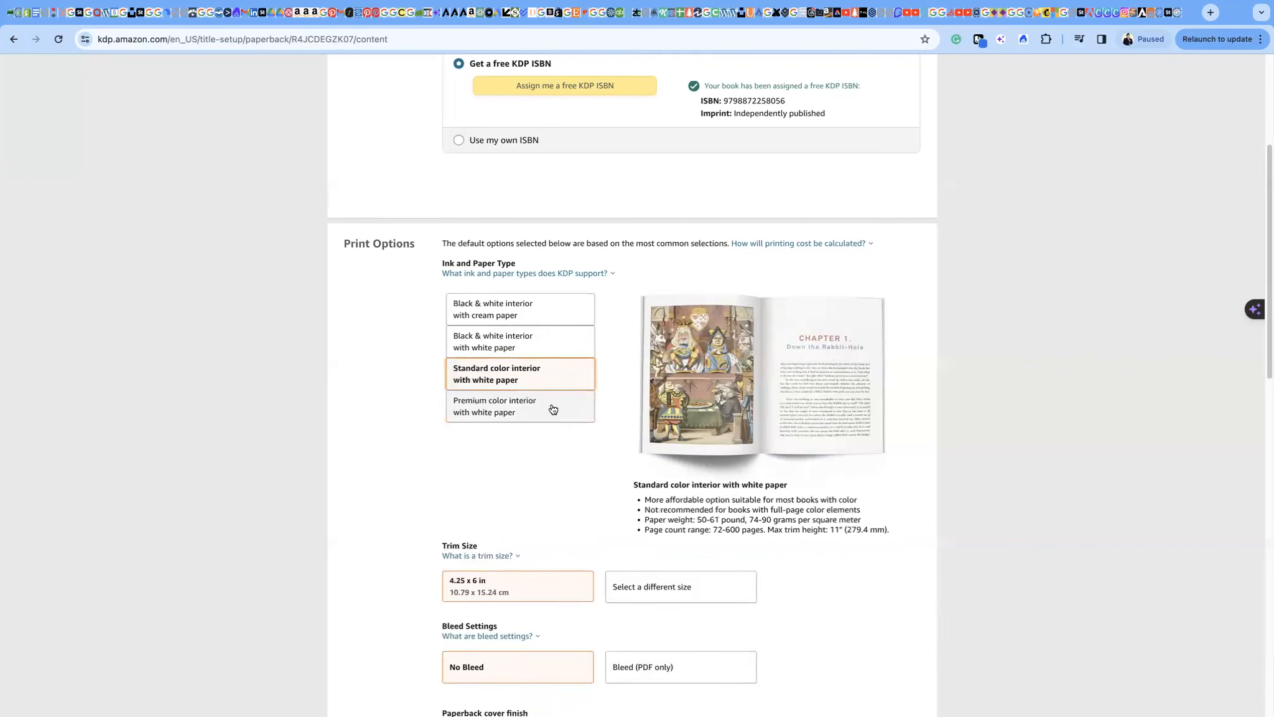
pyautogui.click(553, 408)
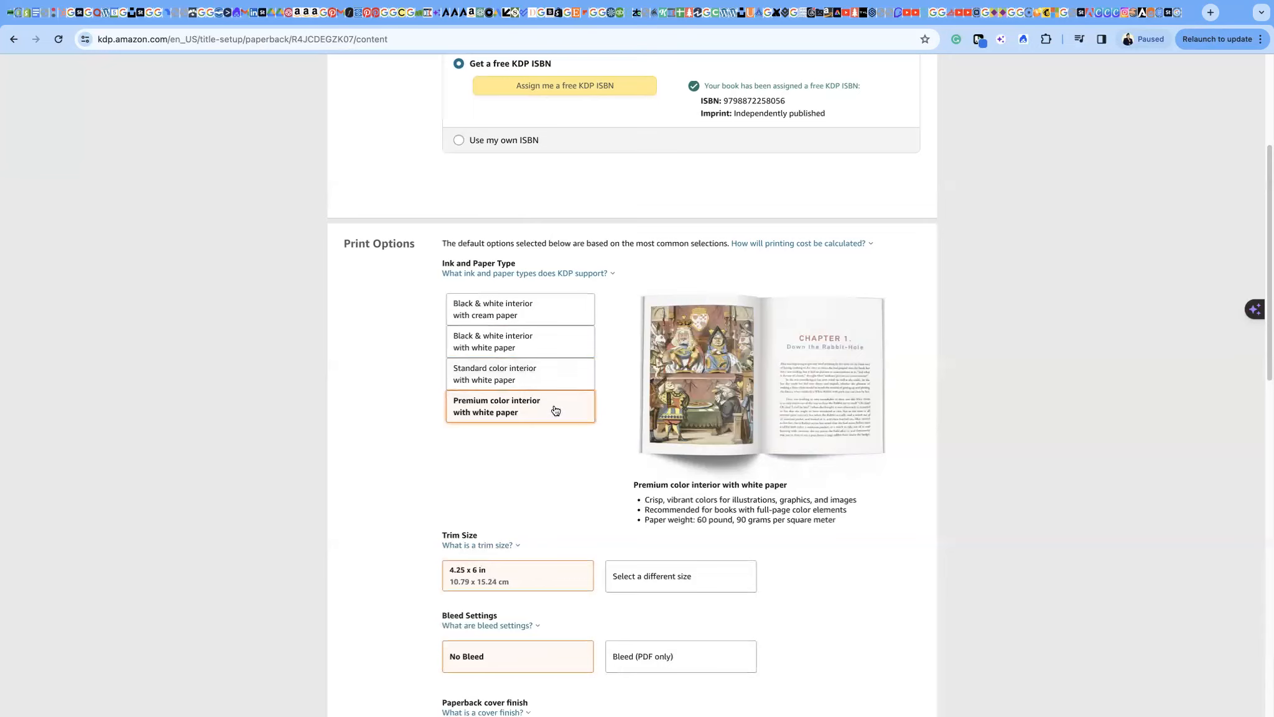
# Set the trim size to the popular standard size 6 x 9 in
pyautogui.scroll(-2, 573, 463)
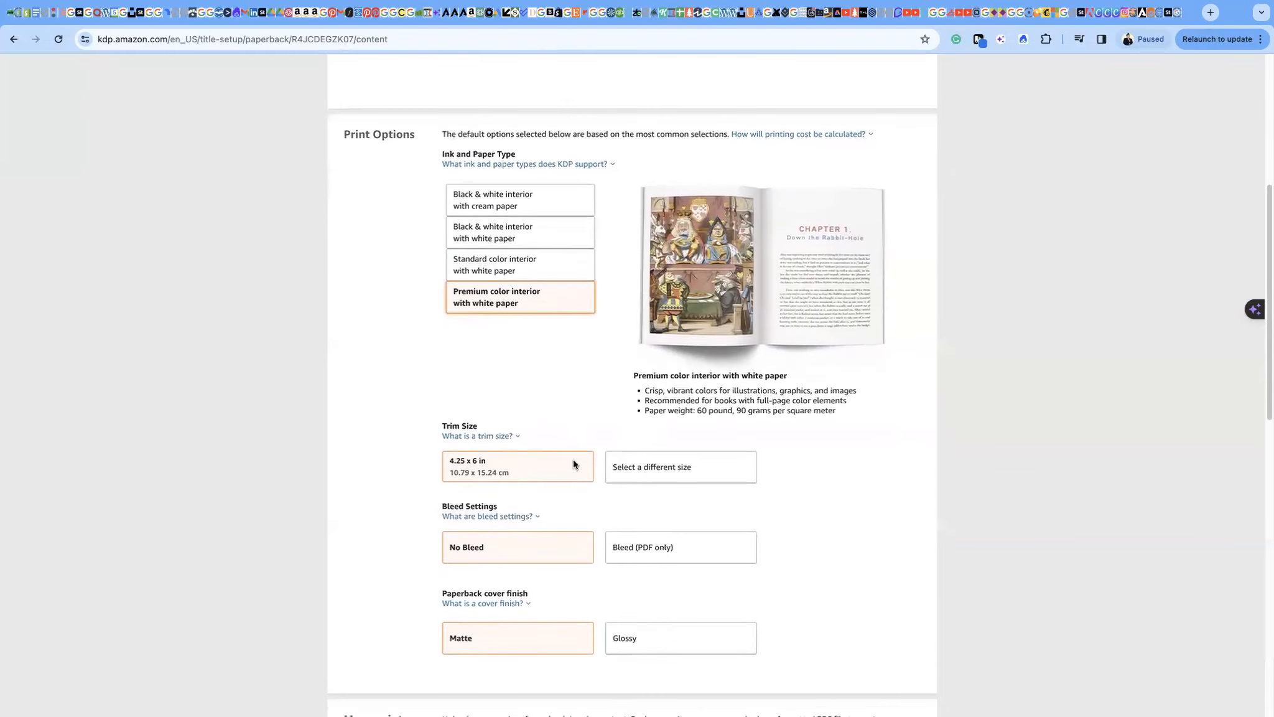
pyautogui.scroll(-2, 574, 467)
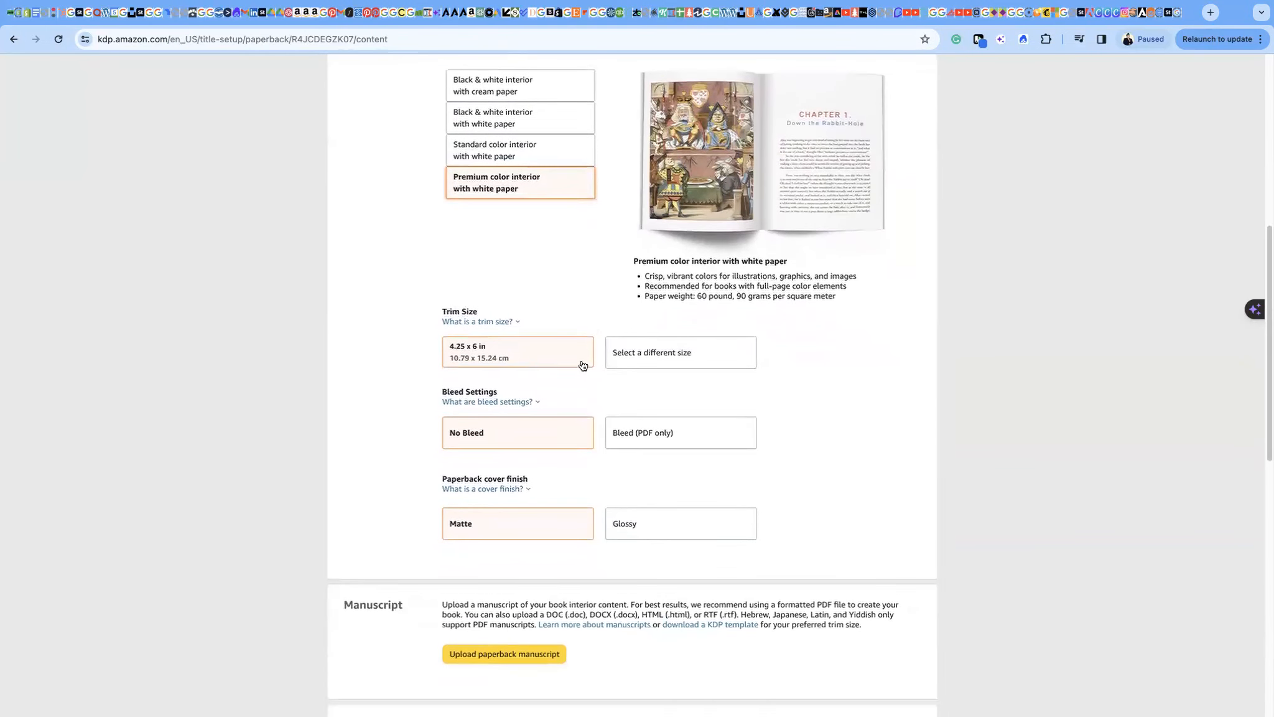
pyautogui.click(639, 355)
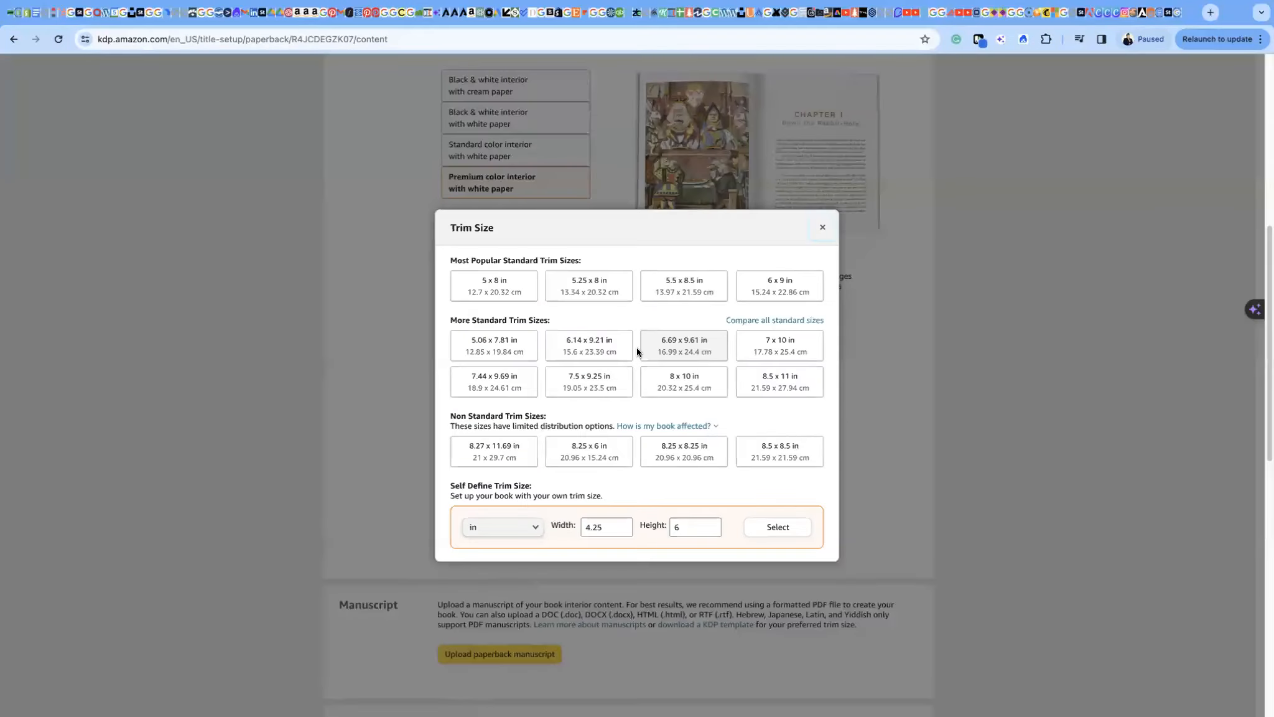
pyautogui.click(775, 287)
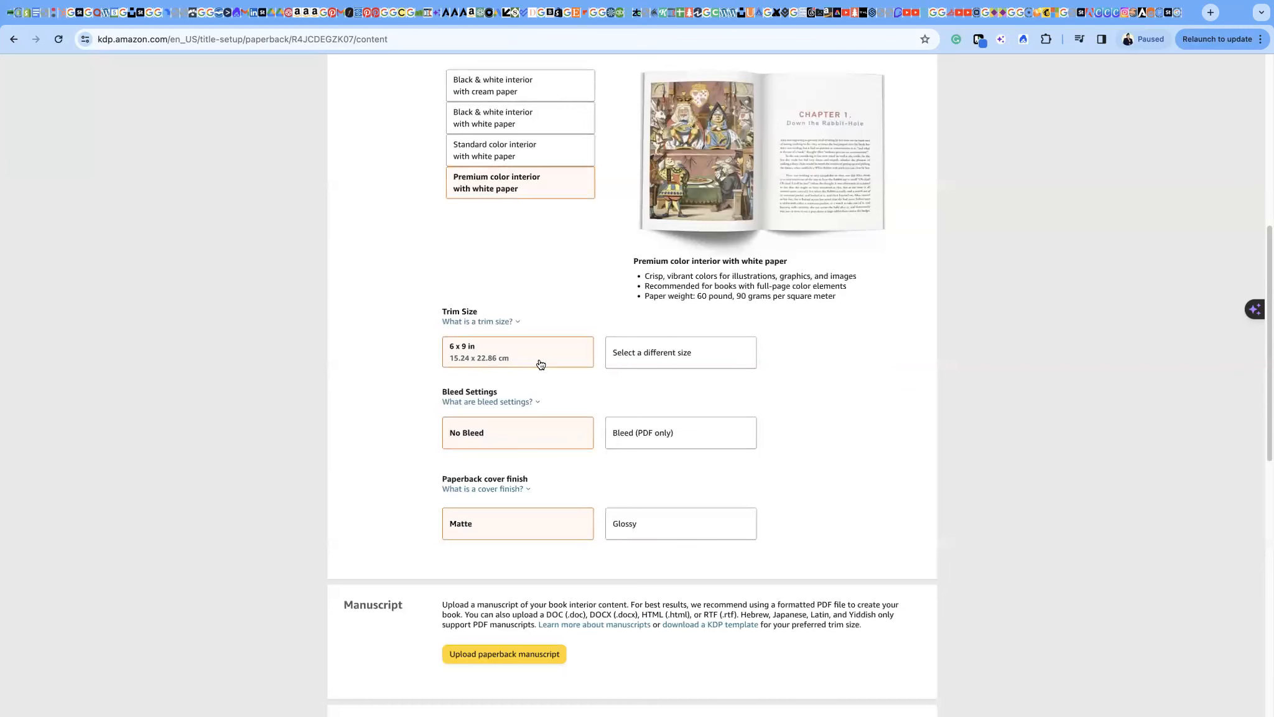
# Define a custom trim size with a width of 4.25 in and a height of 6 in
pyautogui.click(622, 354)
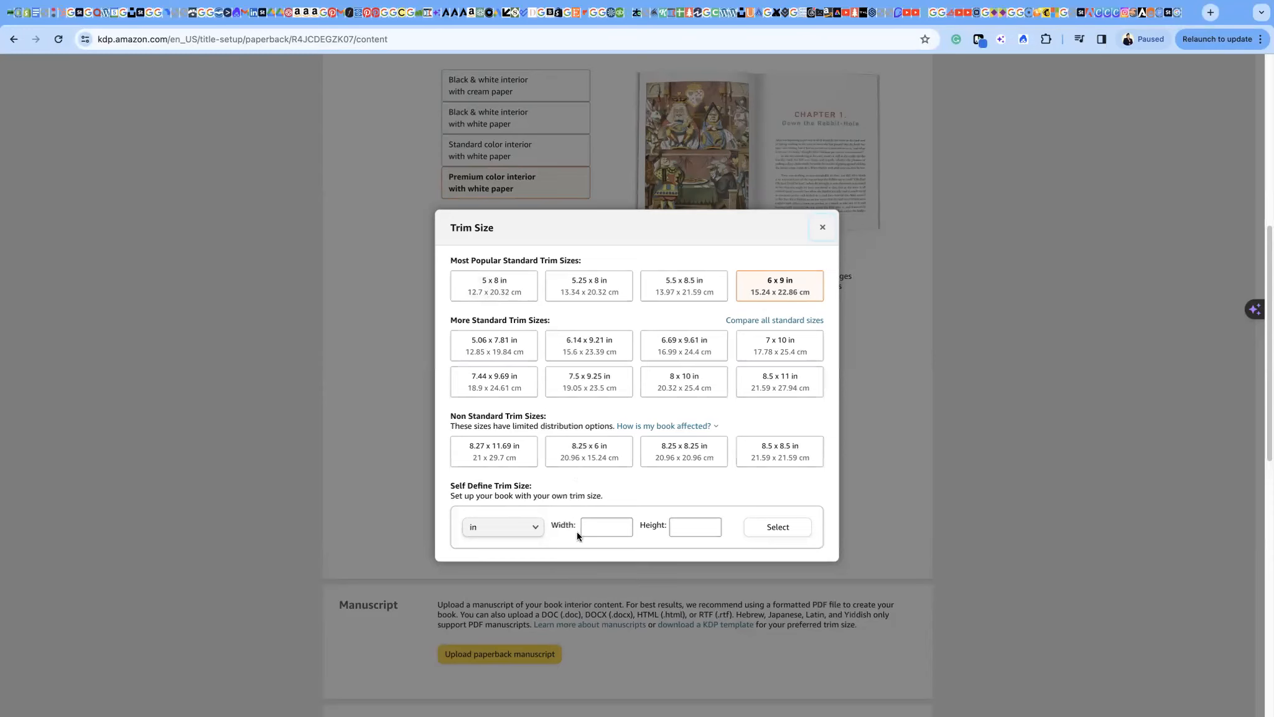
pyautogui.click(607, 523)
pyautogui.write('4.25')
pyautogui.click(689, 528)
pyautogui.write('6')
pyautogui.click(783, 528)
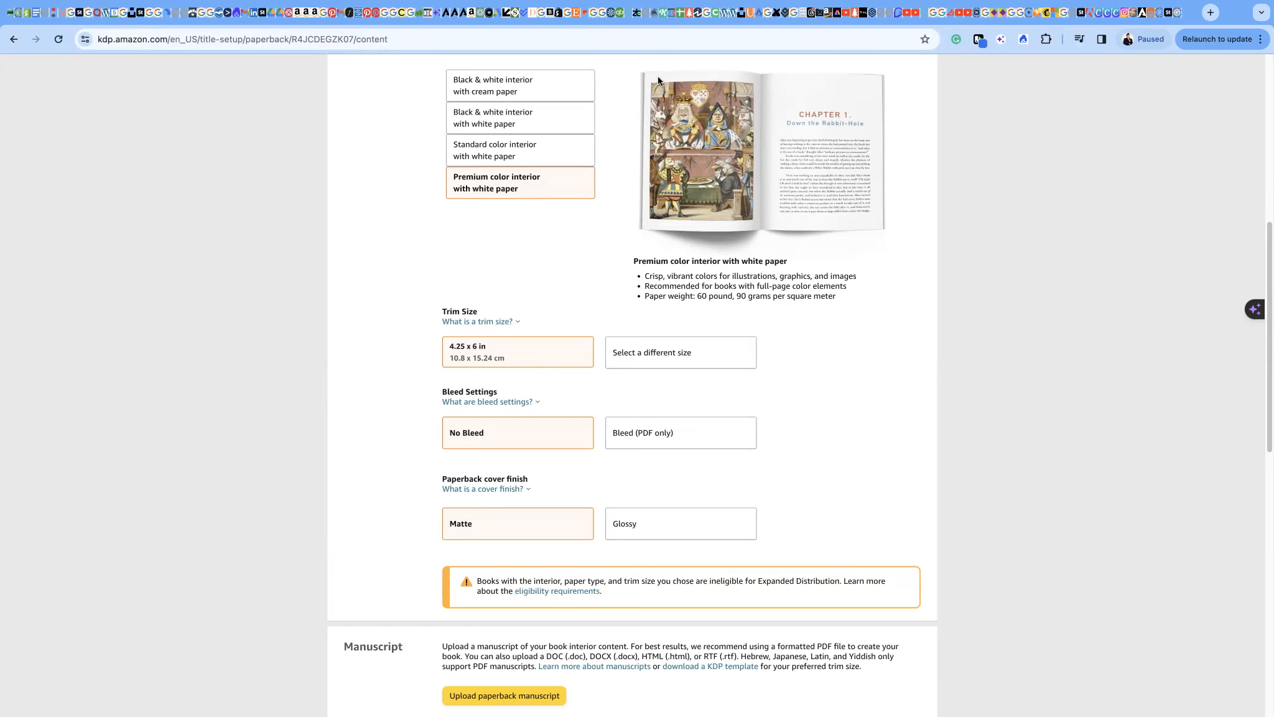
# Check the Bleed (PDF only) setting, return to No Bleed and look over the paperback cover finish options
pyautogui.click(665, 440)
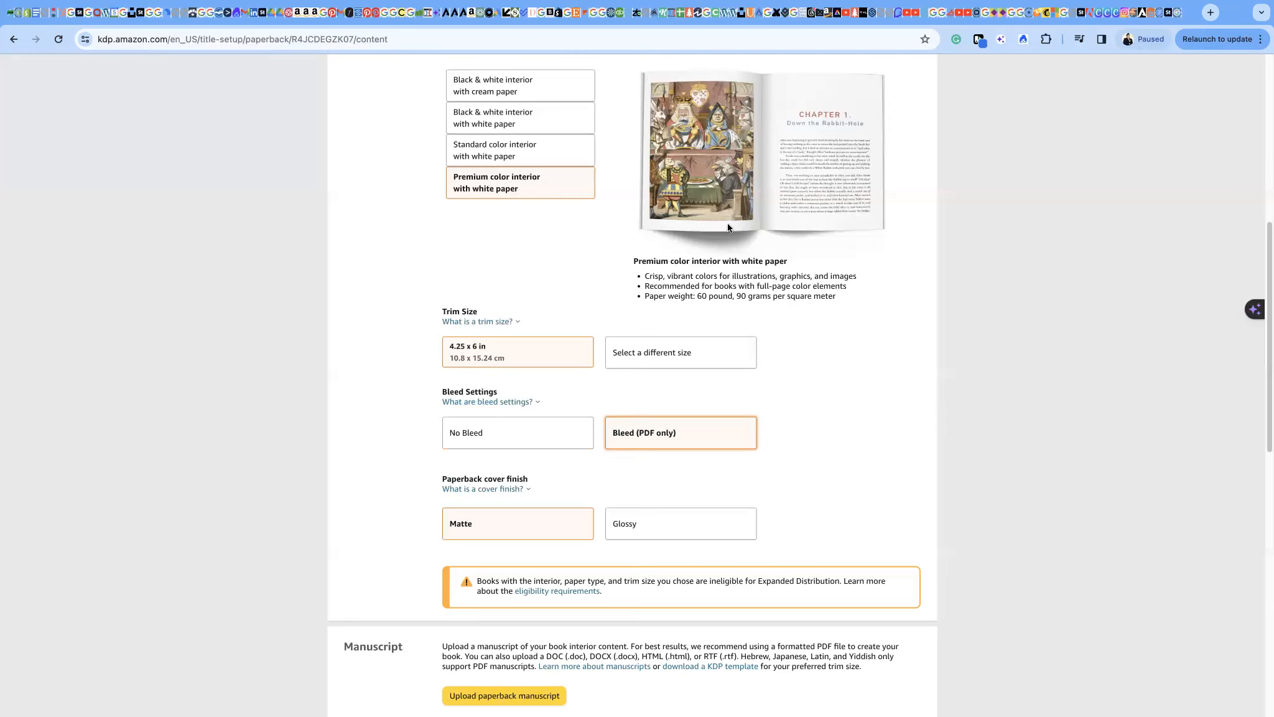
pyautogui.click(529, 438)
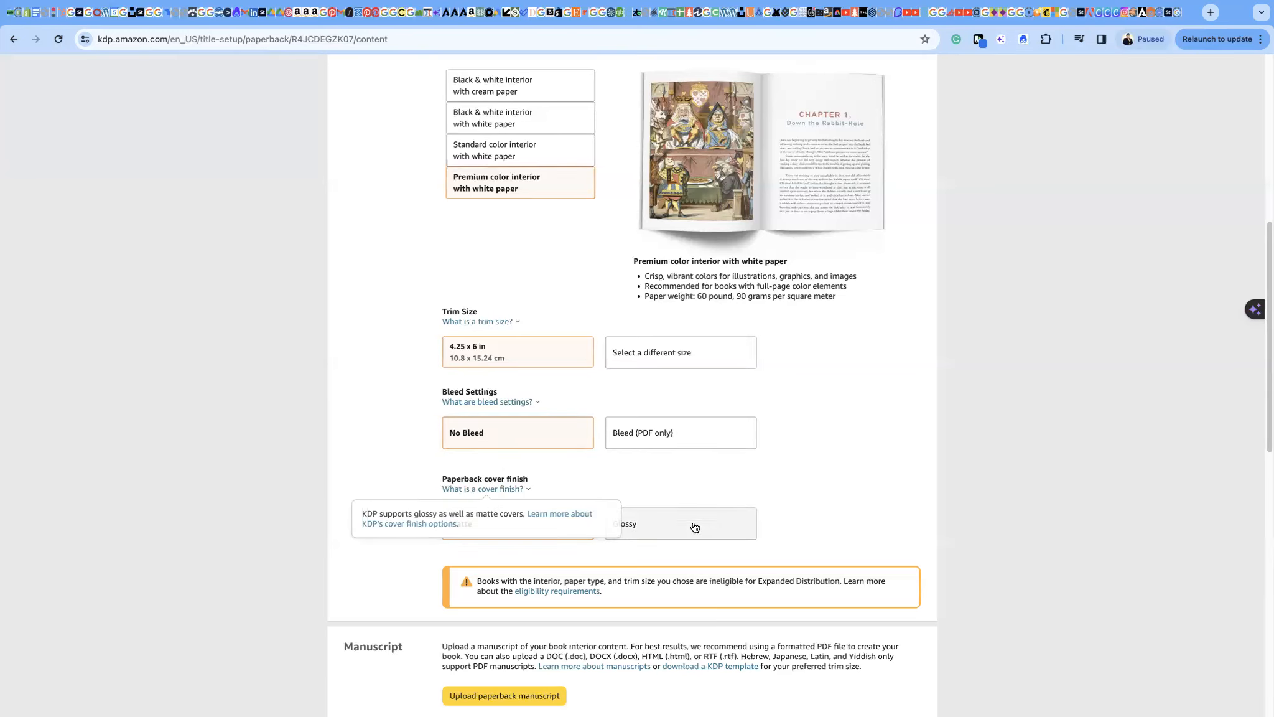
pyautogui.scroll(-3, 805, 457)
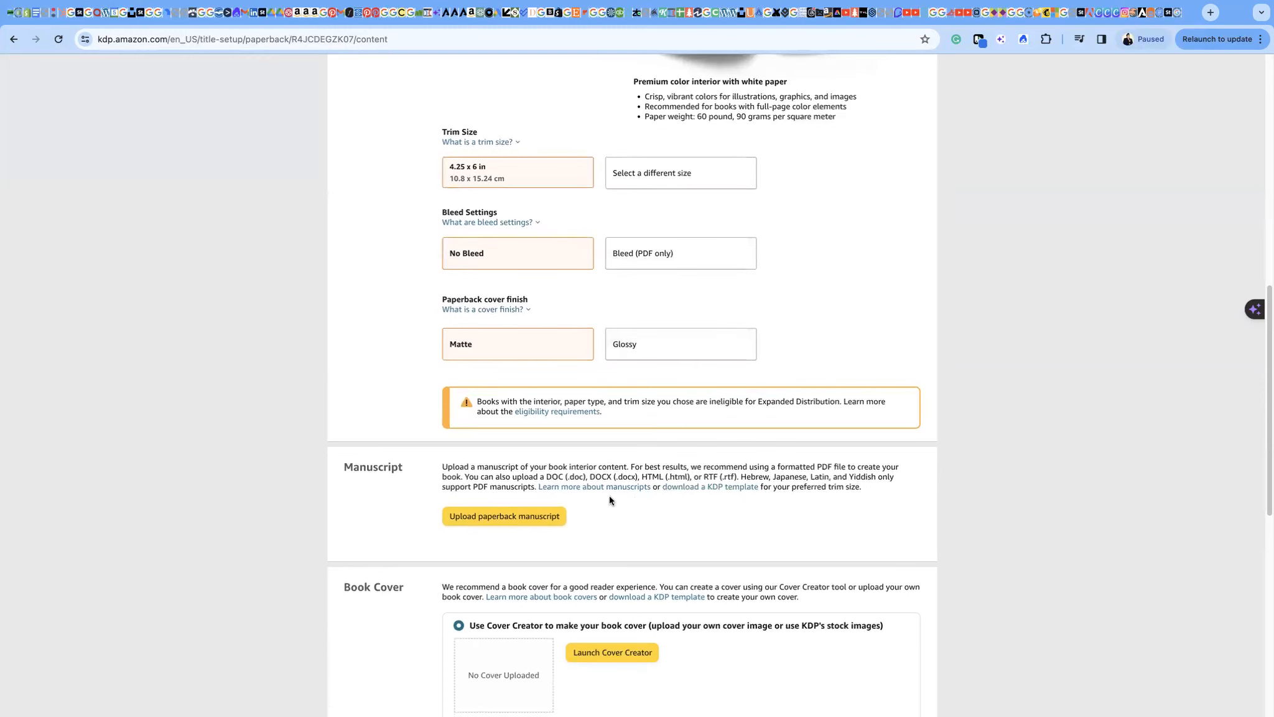
# Launch Cover Creator for the book cover, turn off its introduction for future visits and dismiss the image source choice
pyautogui.scroll(-2, 606, 496)
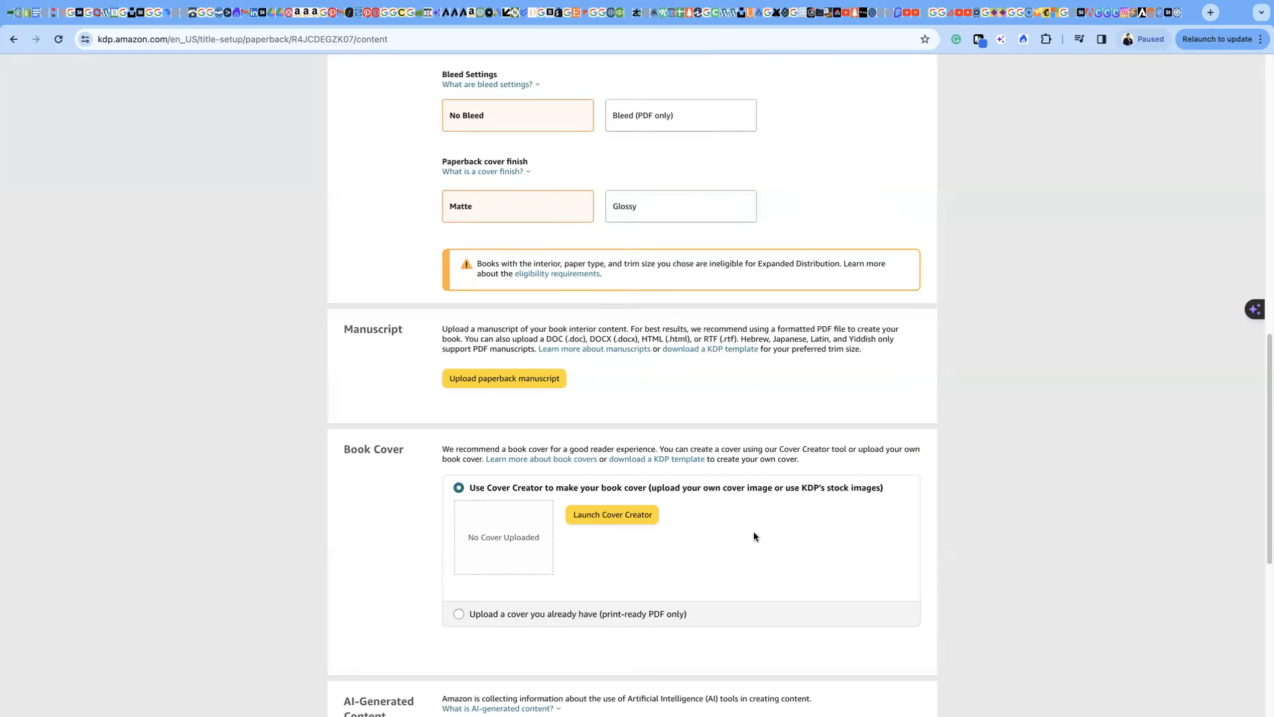
pyautogui.scroll(-2, 734, 532)
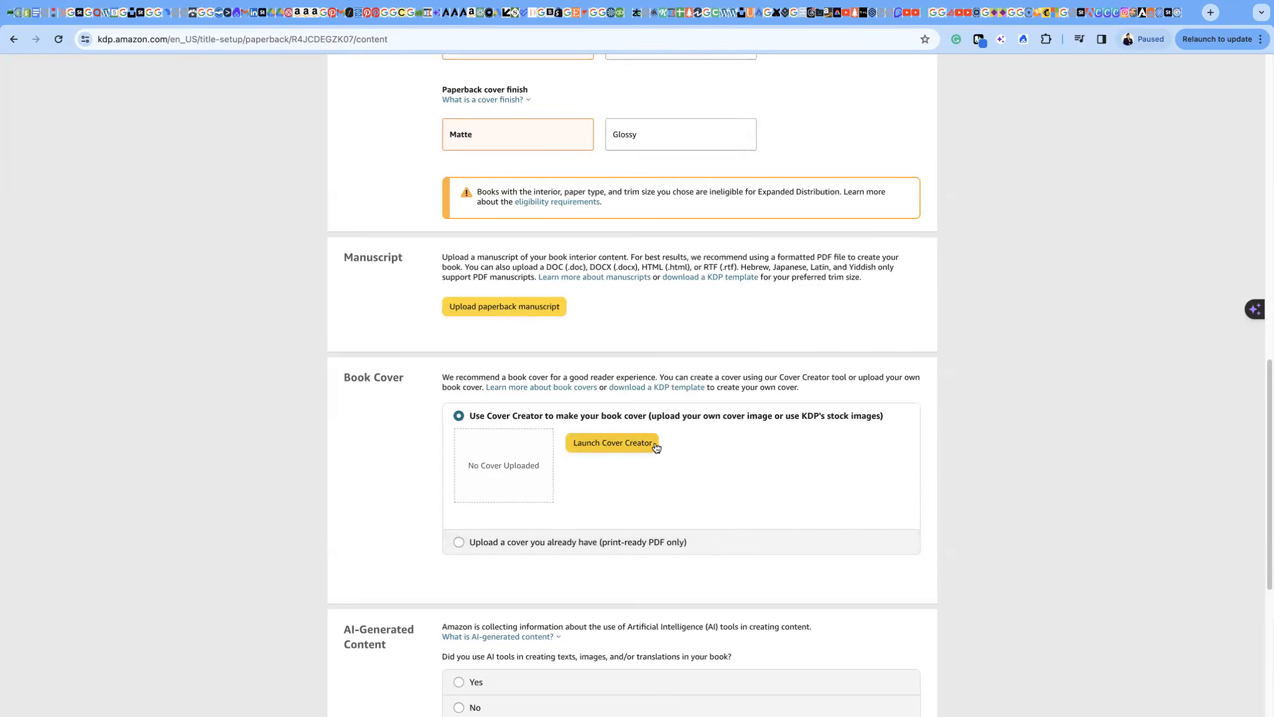
pyautogui.click(602, 451)
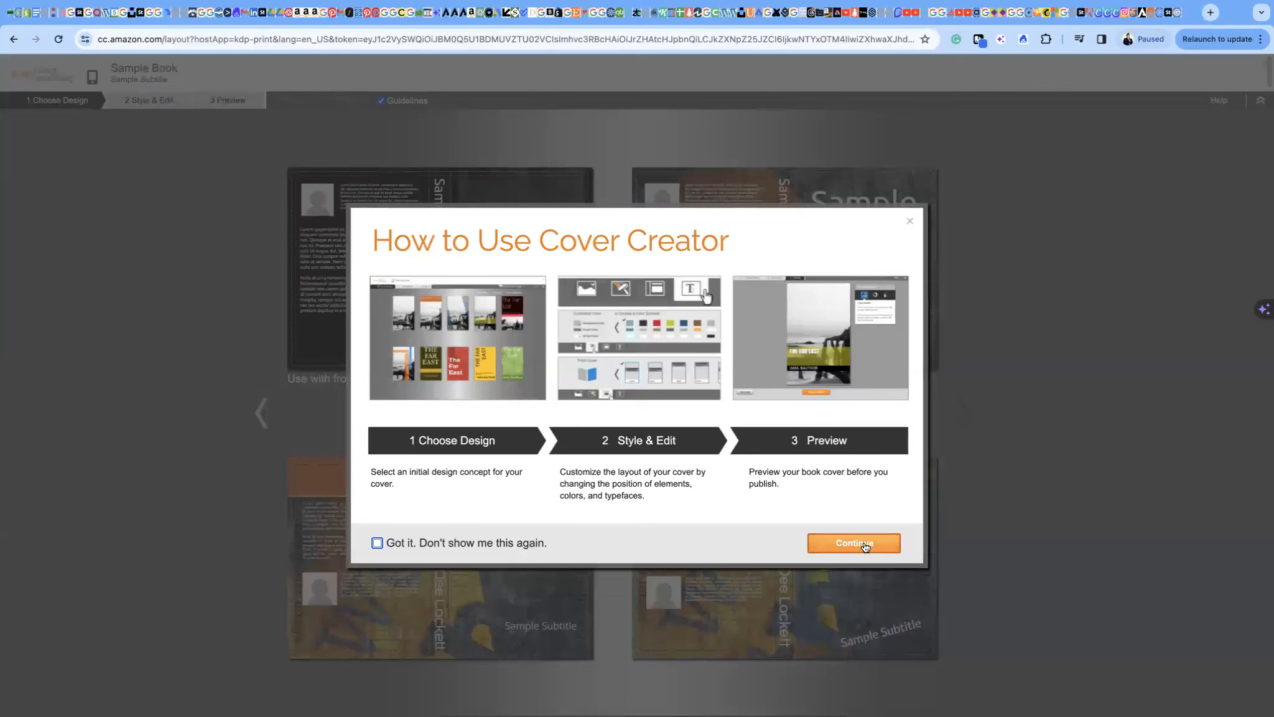
pyautogui.click(378, 545)
pyautogui.click(863, 553)
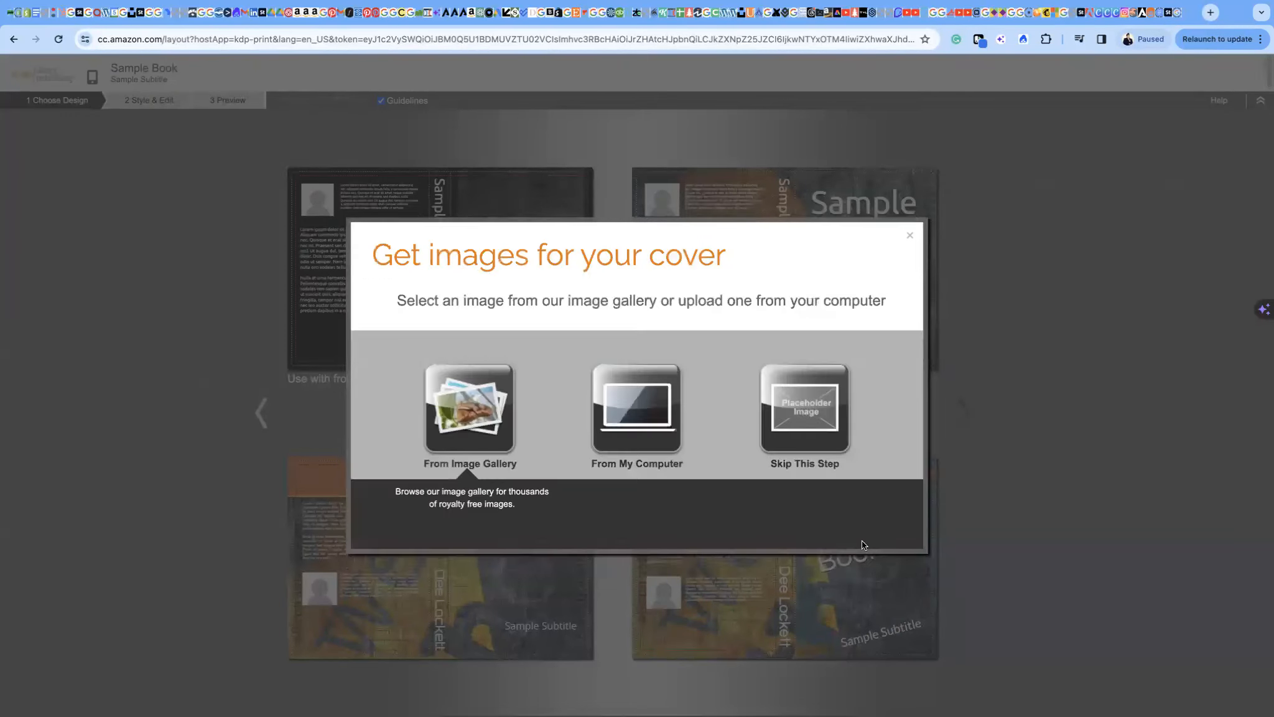
pyautogui.click(909, 236)
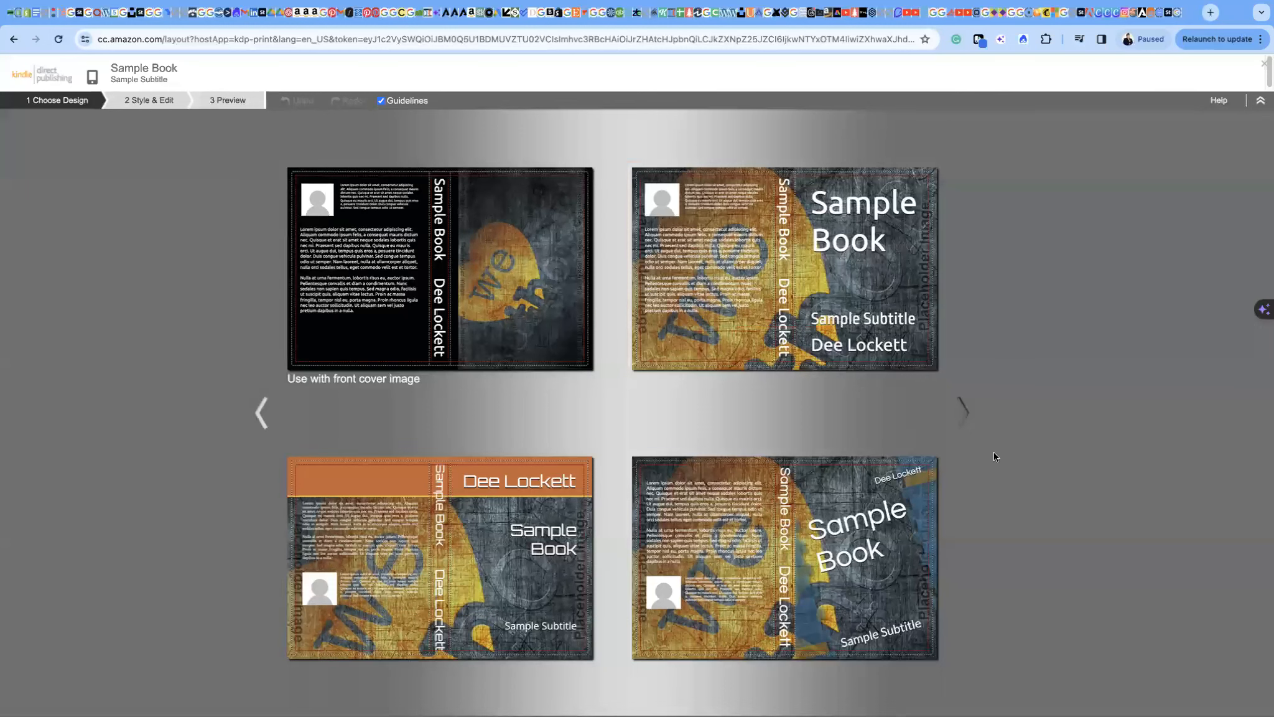
# Browse the available cover designs and check them with the guidelines off and on again, ending on the first set
pyautogui.click(966, 413)
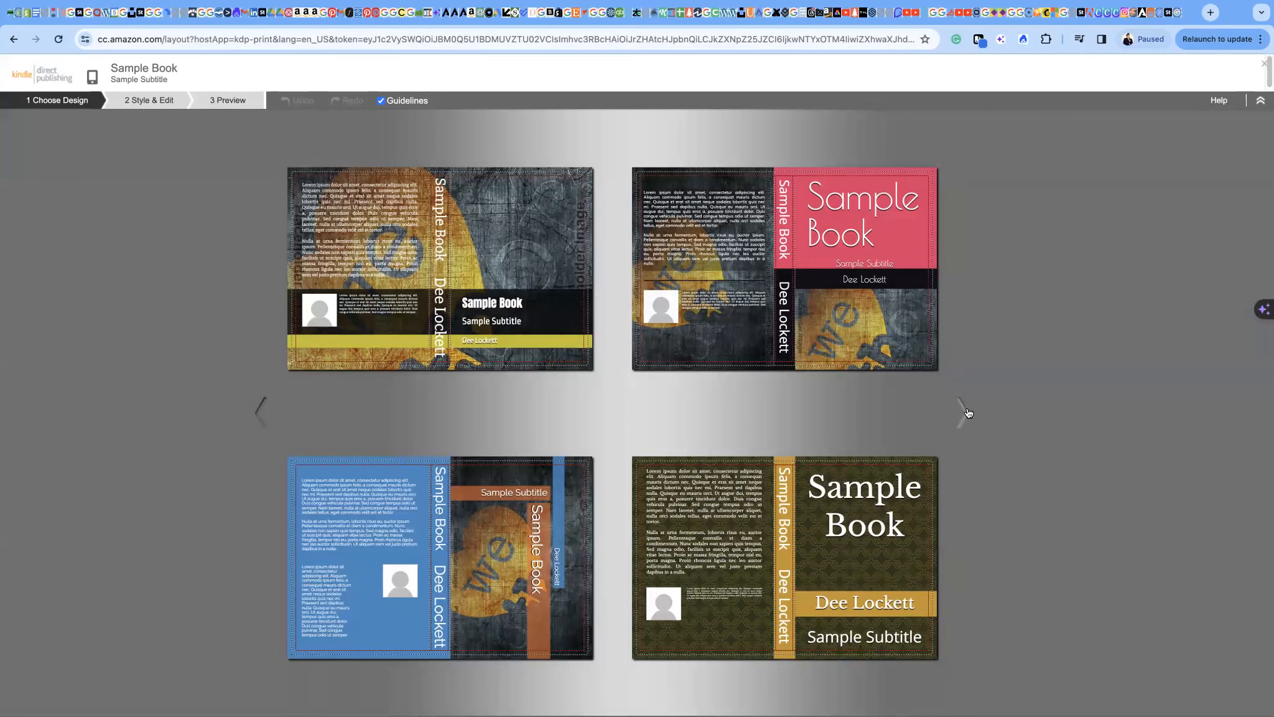
pyautogui.click(966, 409)
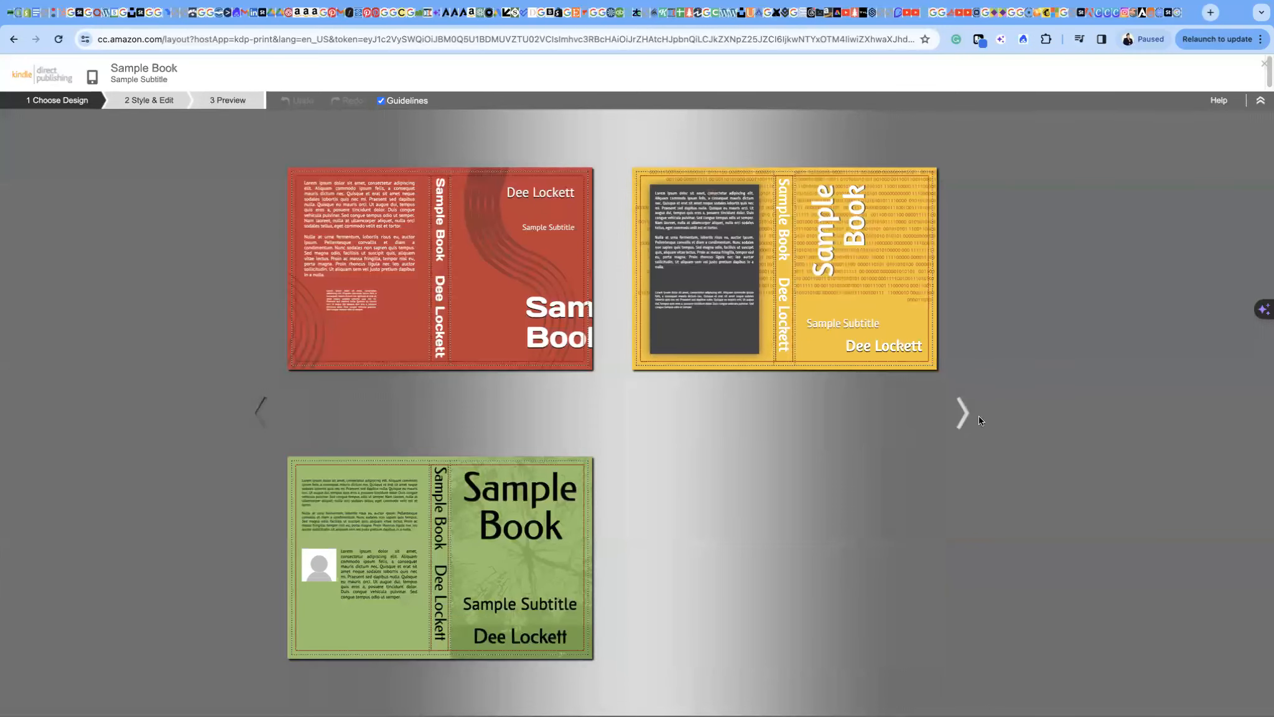
pyautogui.click(260, 417)
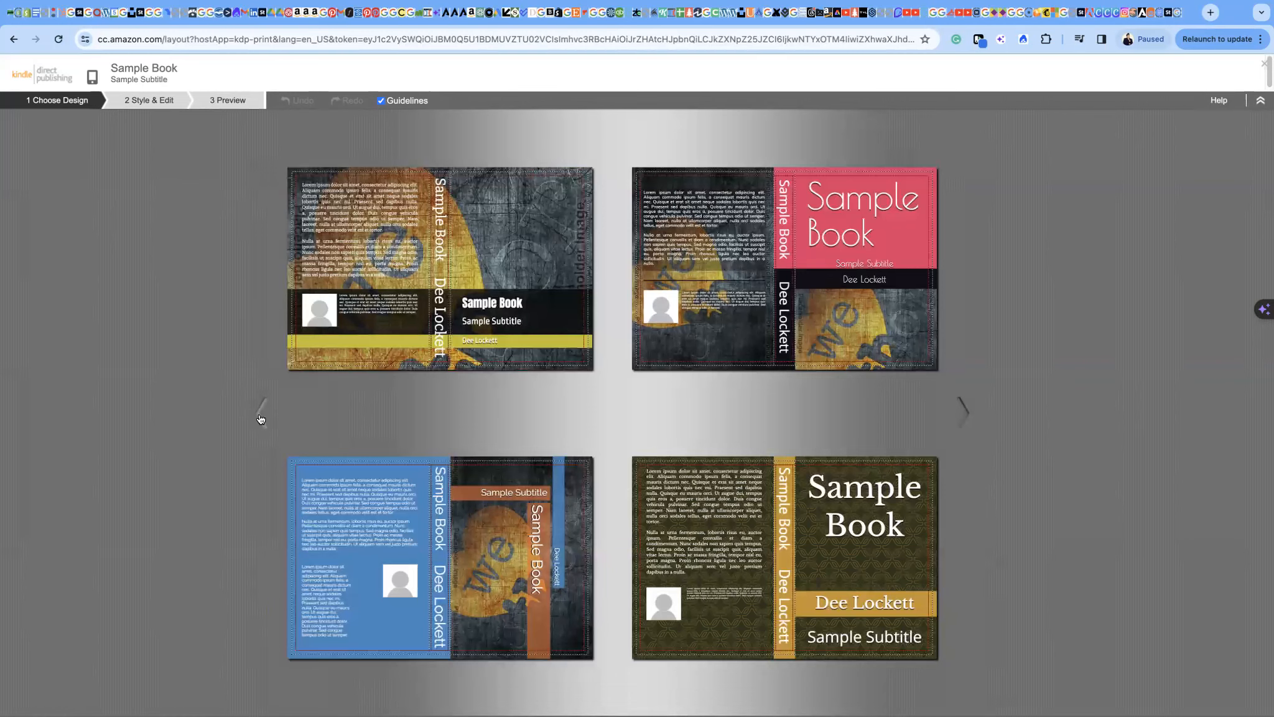
pyautogui.click(261, 418)
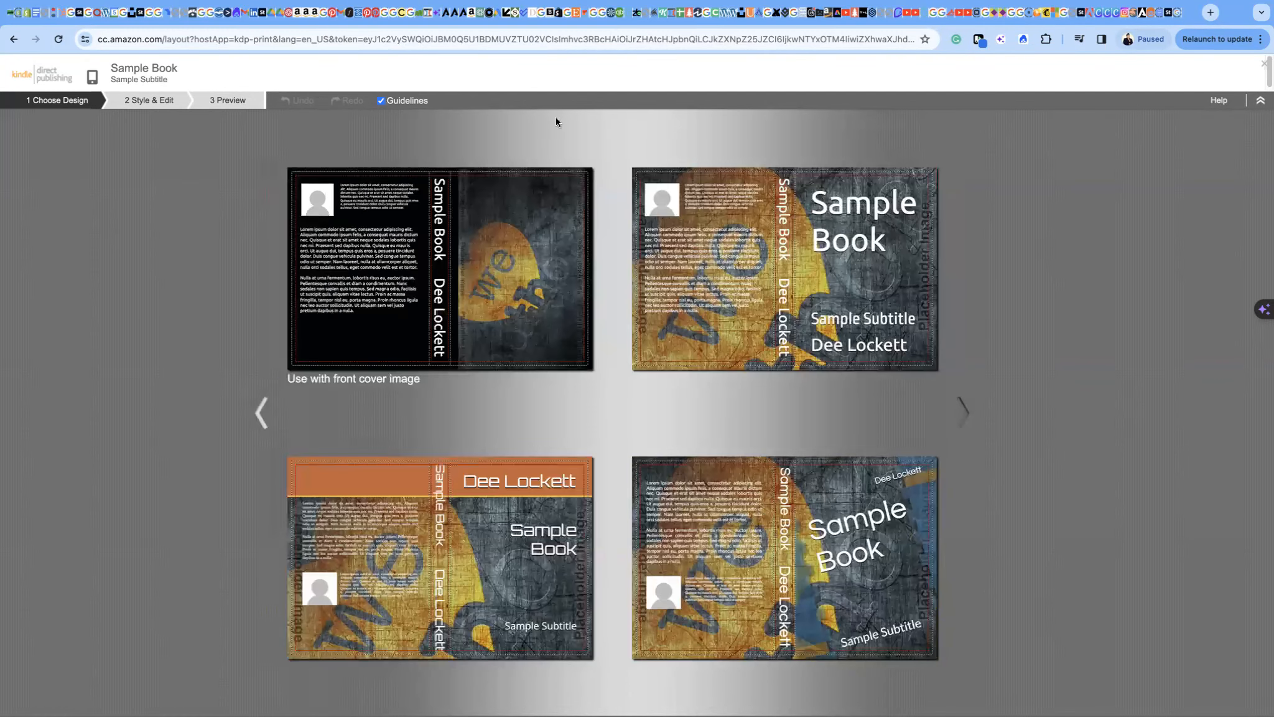
pyautogui.click(381, 101)
pyautogui.click(382, 101)
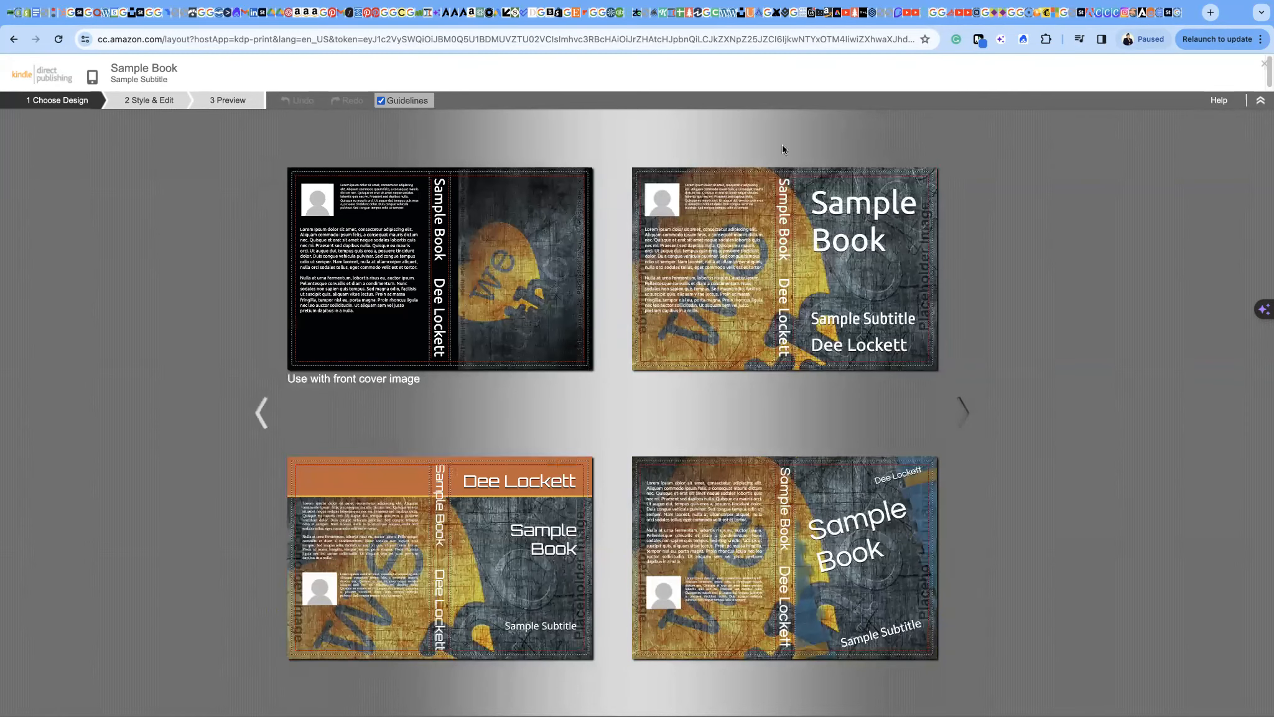
pyautogui.moveTo(877, 314)
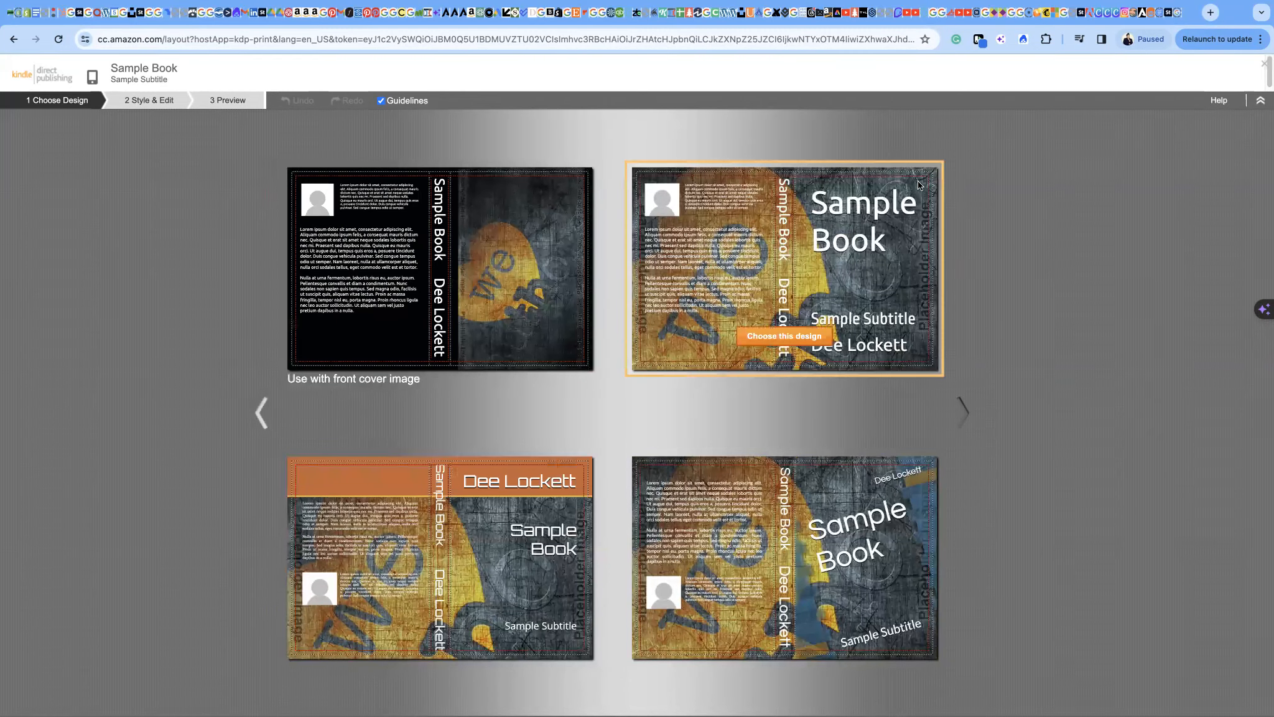
pyautogui.moveTo(791, 491)
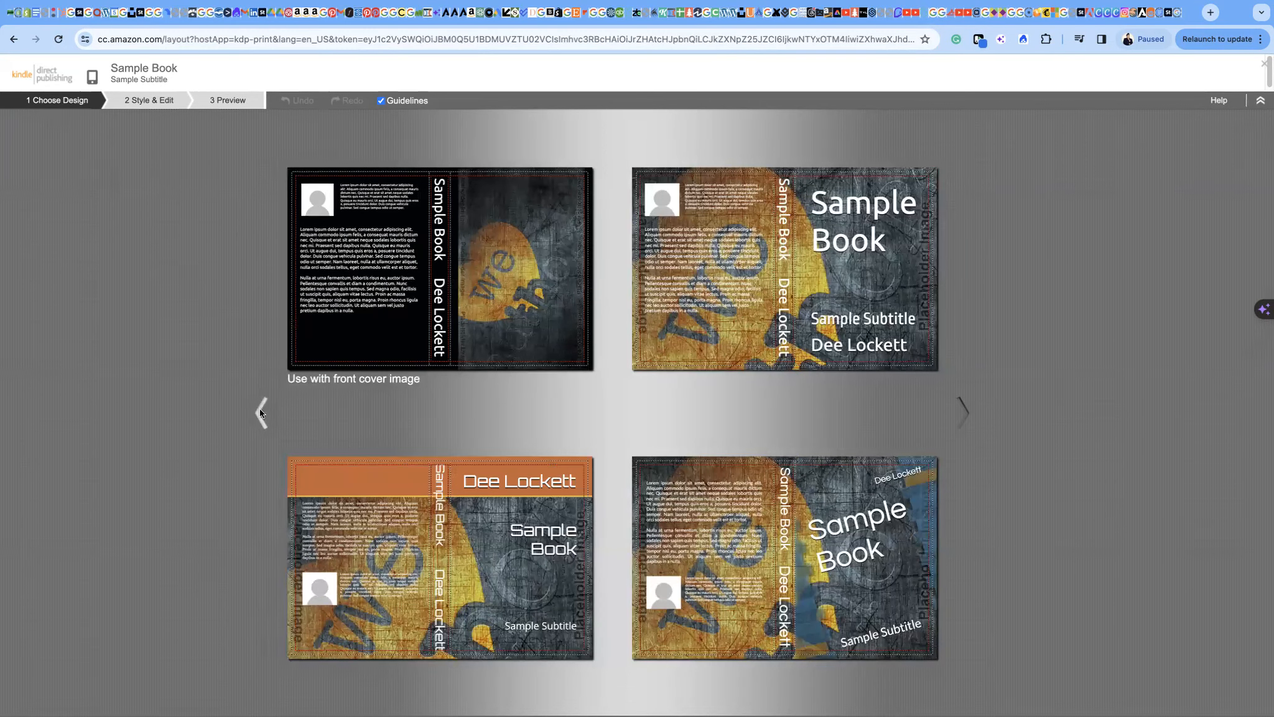
# Return to the paperback content page and answer No to using AI tools in creating the book
pyautogui.click(14, 40)
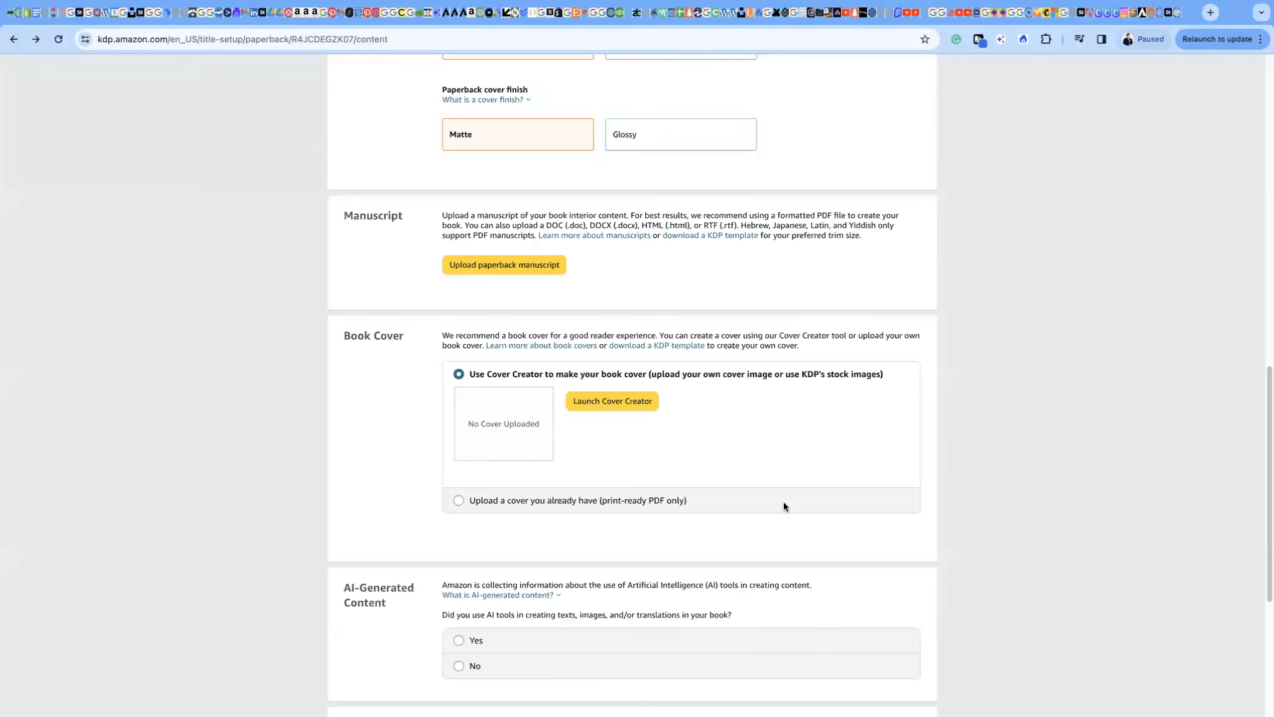
pyautogui.scroll(-4, 719, 516)
pyautogui.scroll(2, 718, 516)
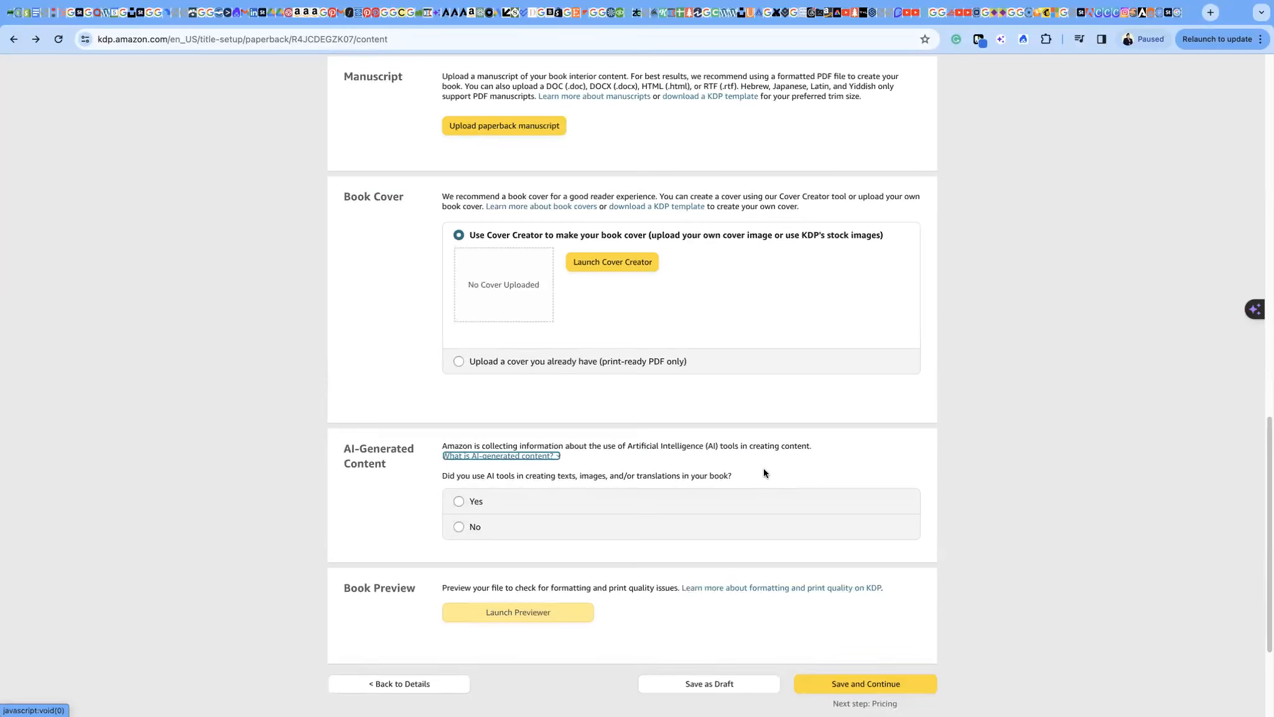
pyautogui.click(459, 528)
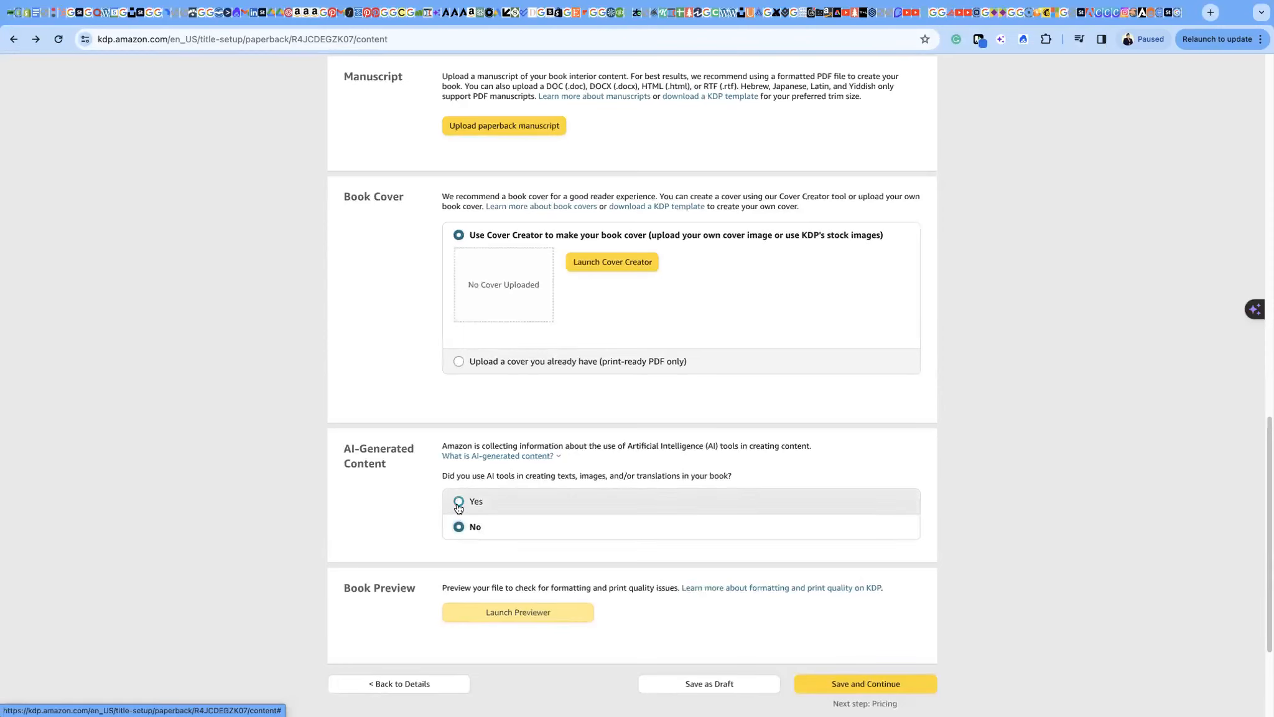
pyautogui.moveTo(548, 455)
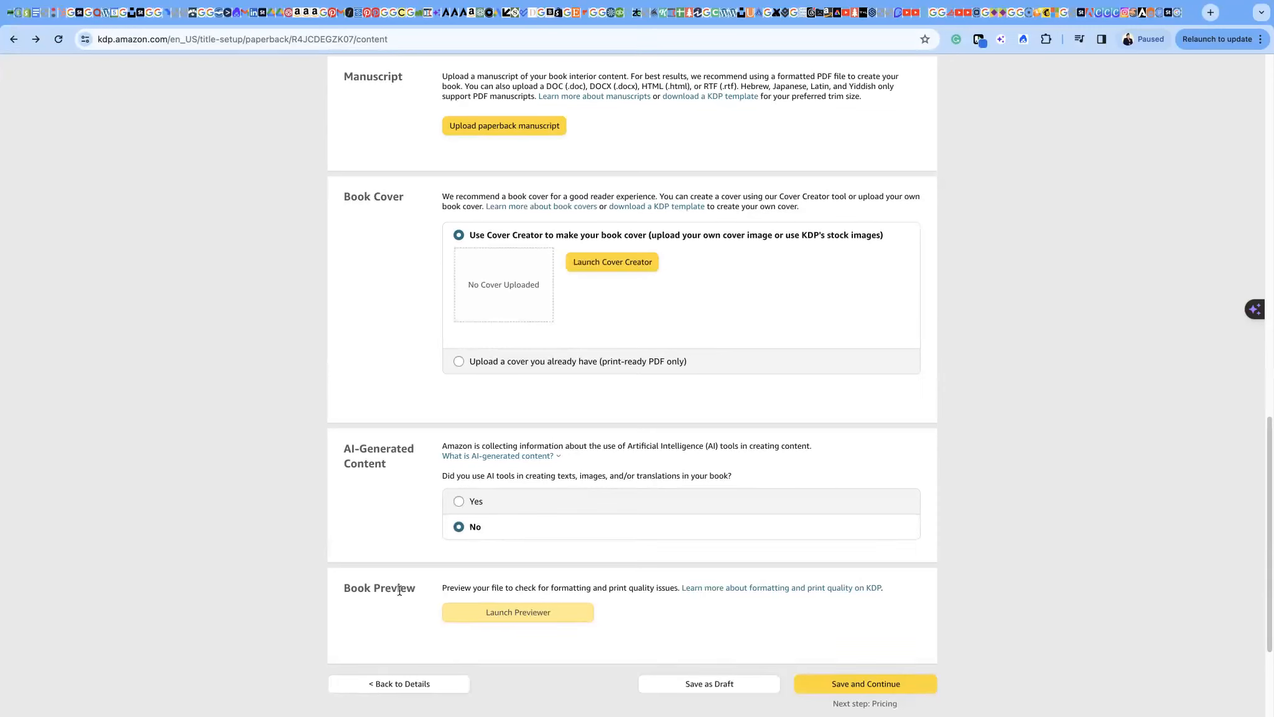
# Try to save and continue to the pricing stage, and save the paperback content as a draft
pyautogui.click(861, 686)
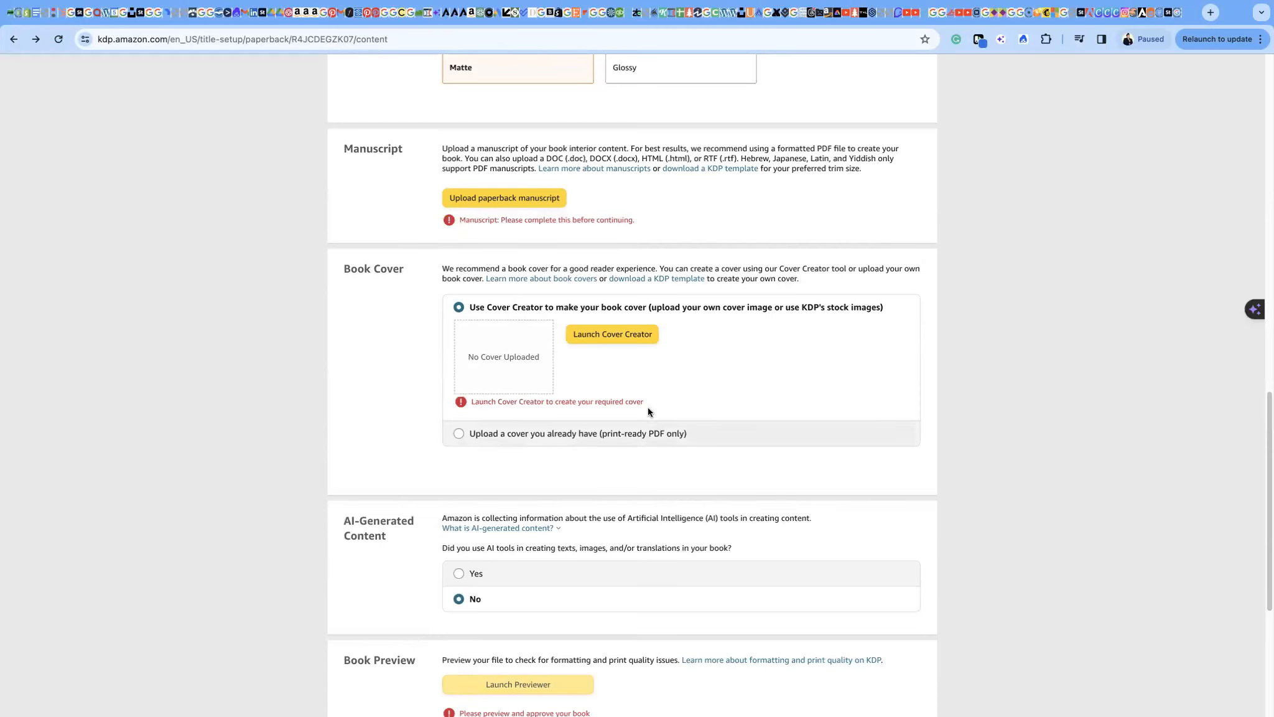
pyautogui.scroll(-3, 649, 507)
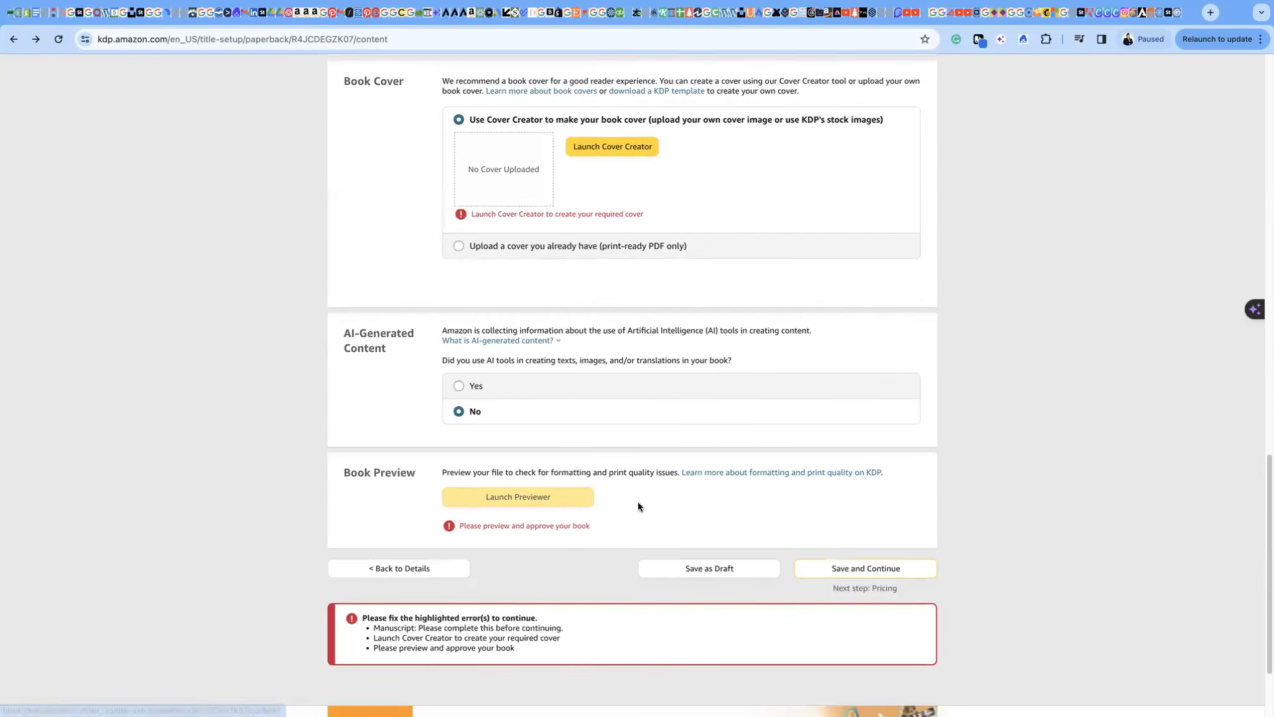
pyautogui.scroll(-2, 636, 501)
pyautogui.click(709, 500)
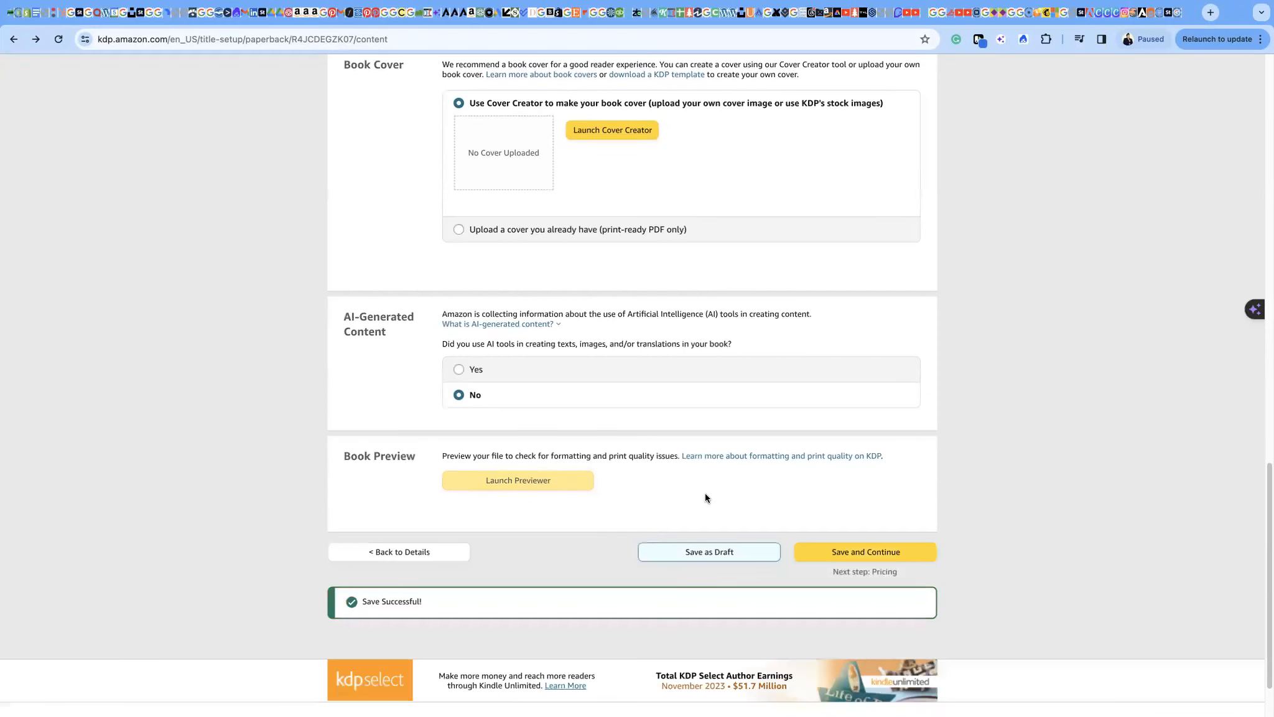
# Go to the Bookshelf and look at the sample book's draft paperback entry among the listed titles
pyautogui.scroll(20, 643, 476)
pyautogui.scroll(1, 665, 449)
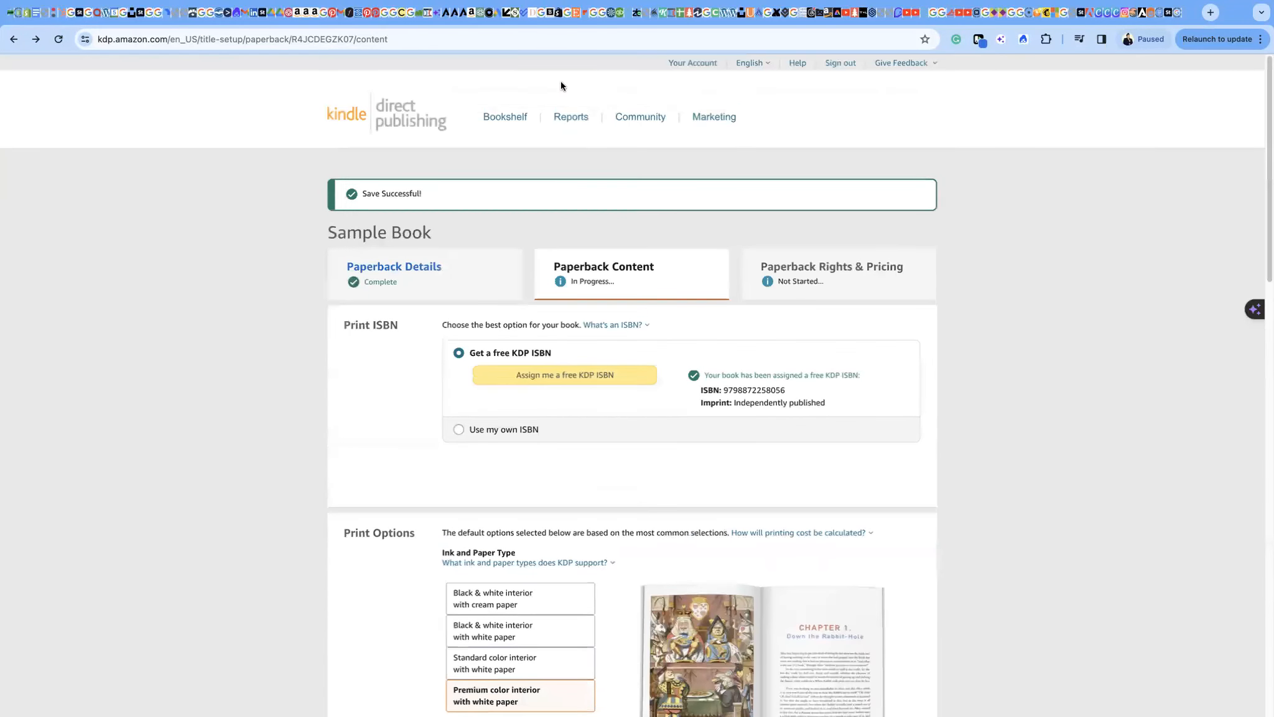
pyautogui.click(502, 123)
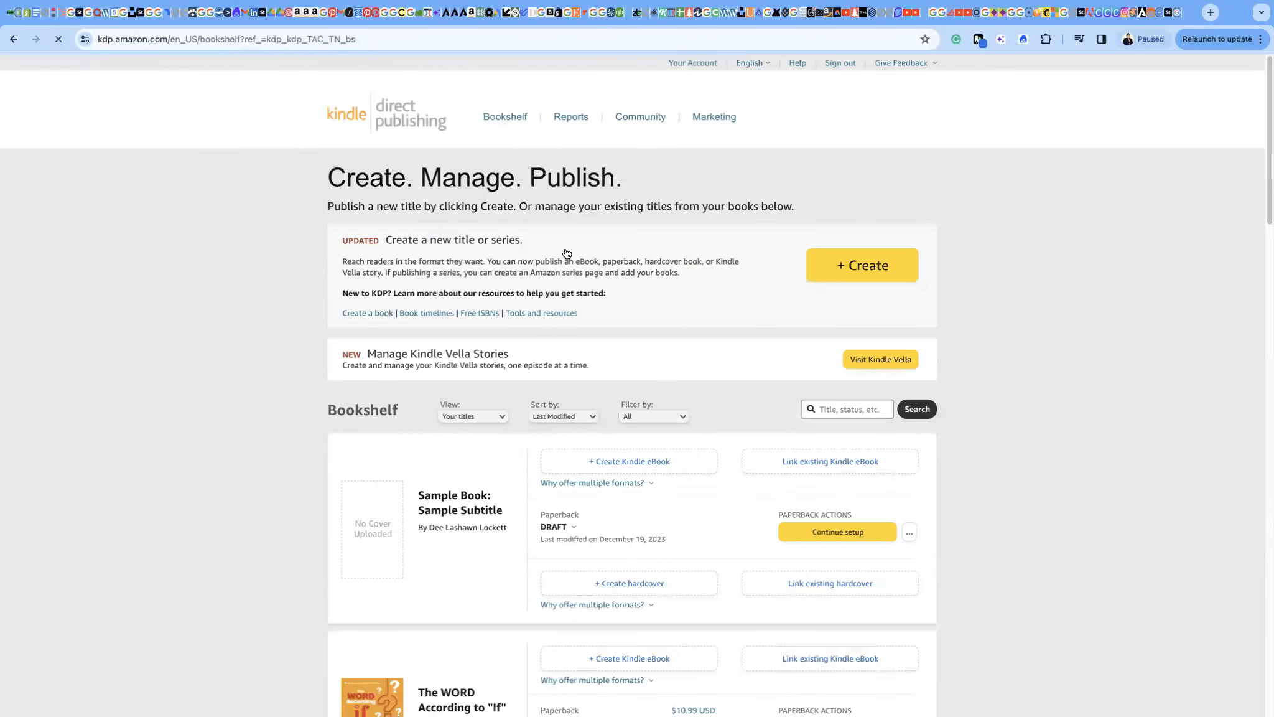
pyautogui.scroll(-4, 304, 418)
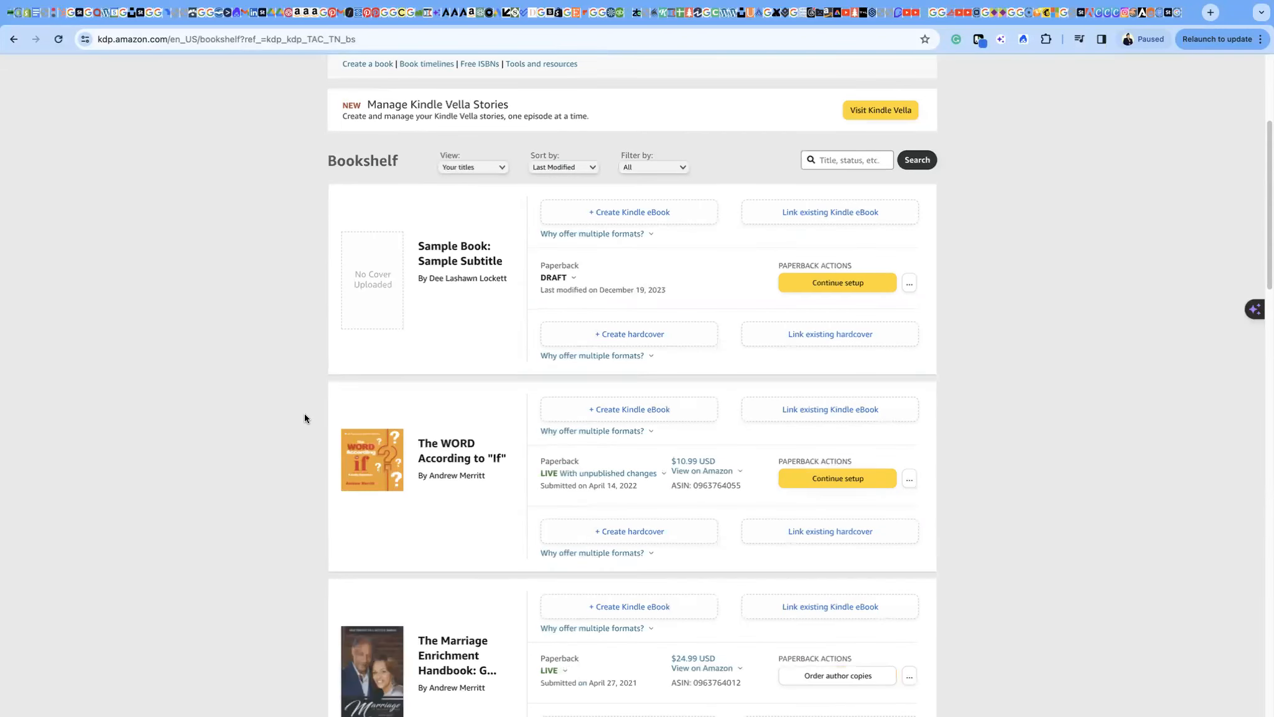
# Continue setup of the paperback The WORD According to "If" and go to its Paperback Content stage, saving the pending changes
pyautogui.click(840, 485)
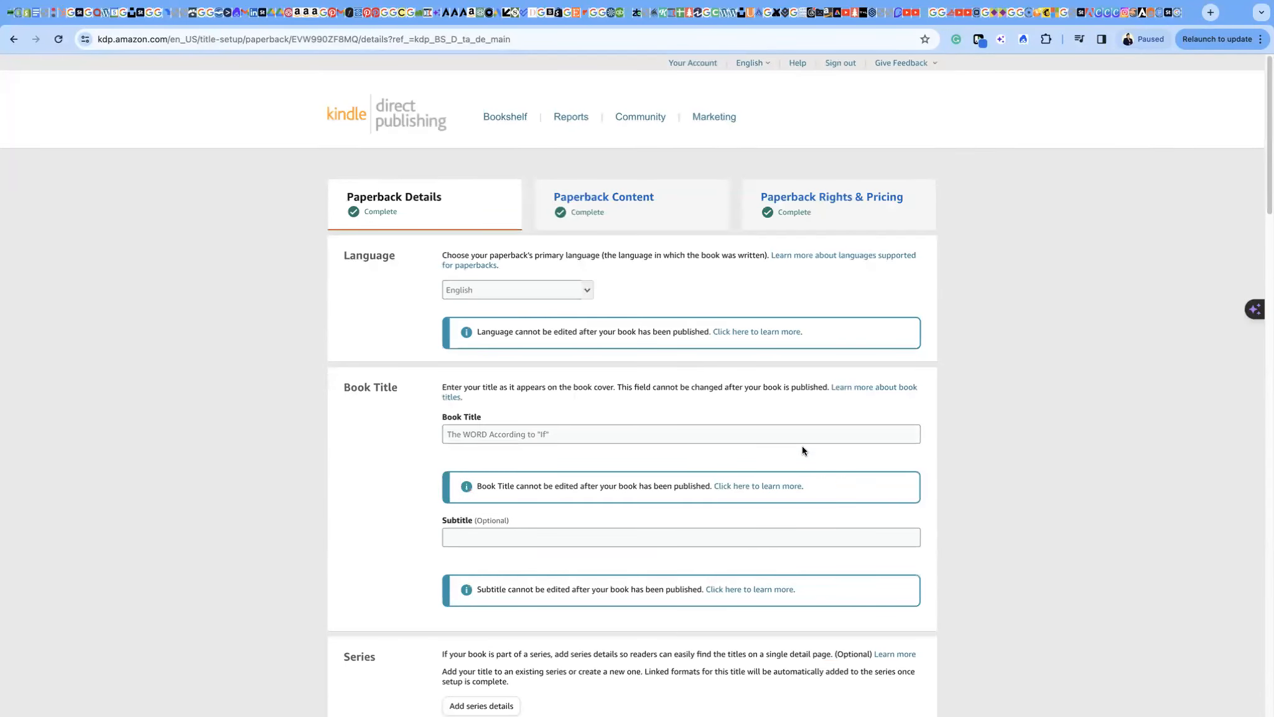
pyautogui.click(622, 198)
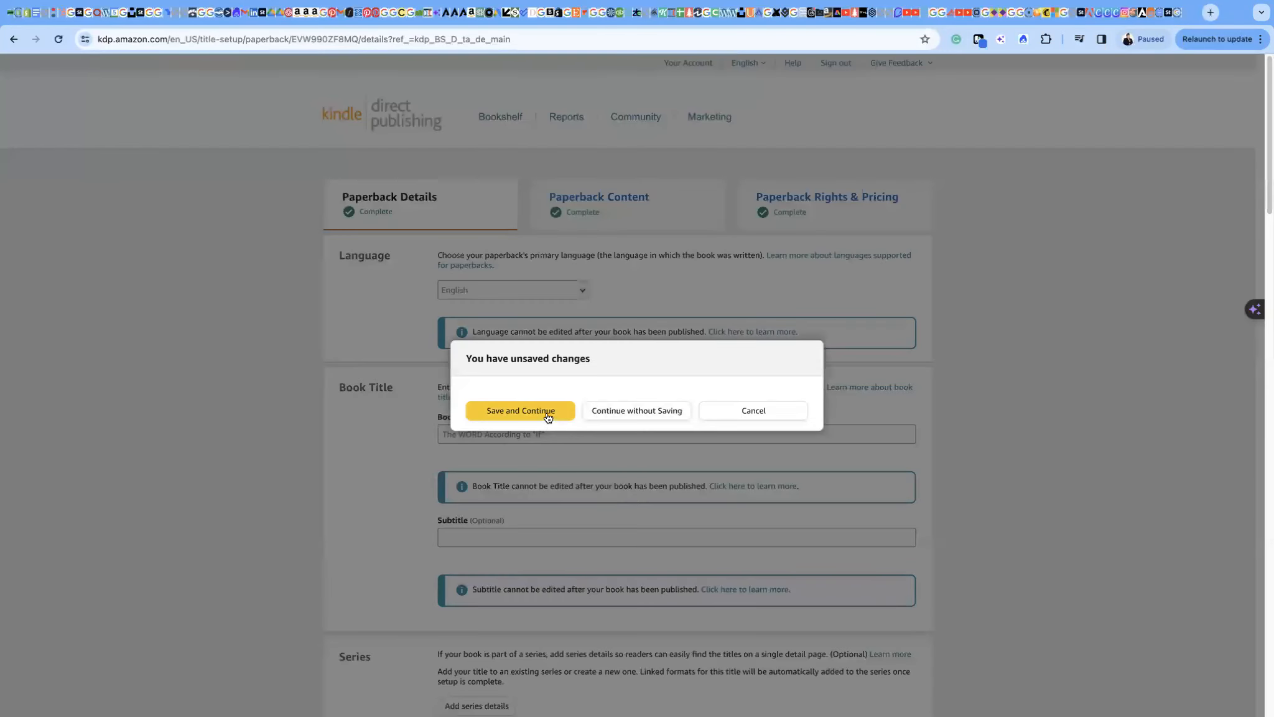
pyautogui.click(547, 412)
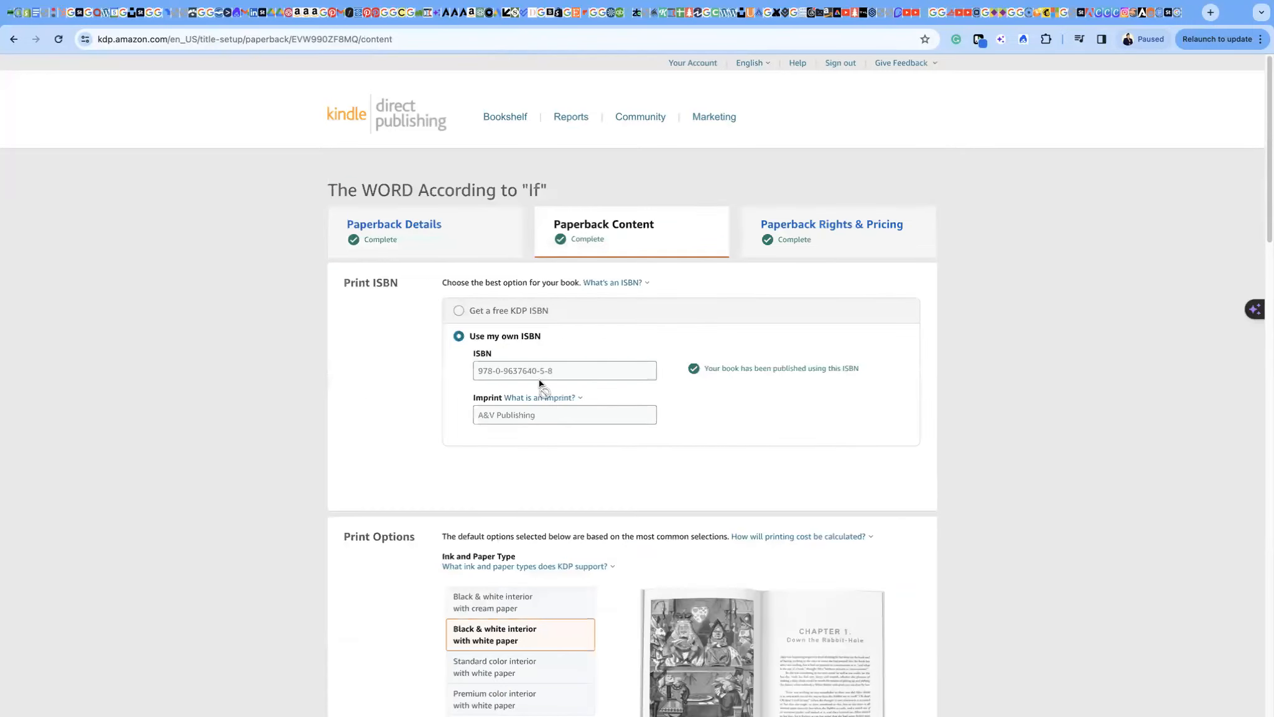
# Read the explanation of an imprint and examine the published book's paper type, trim size, bleed and cover finish options
pyautogui.click(578, 397)
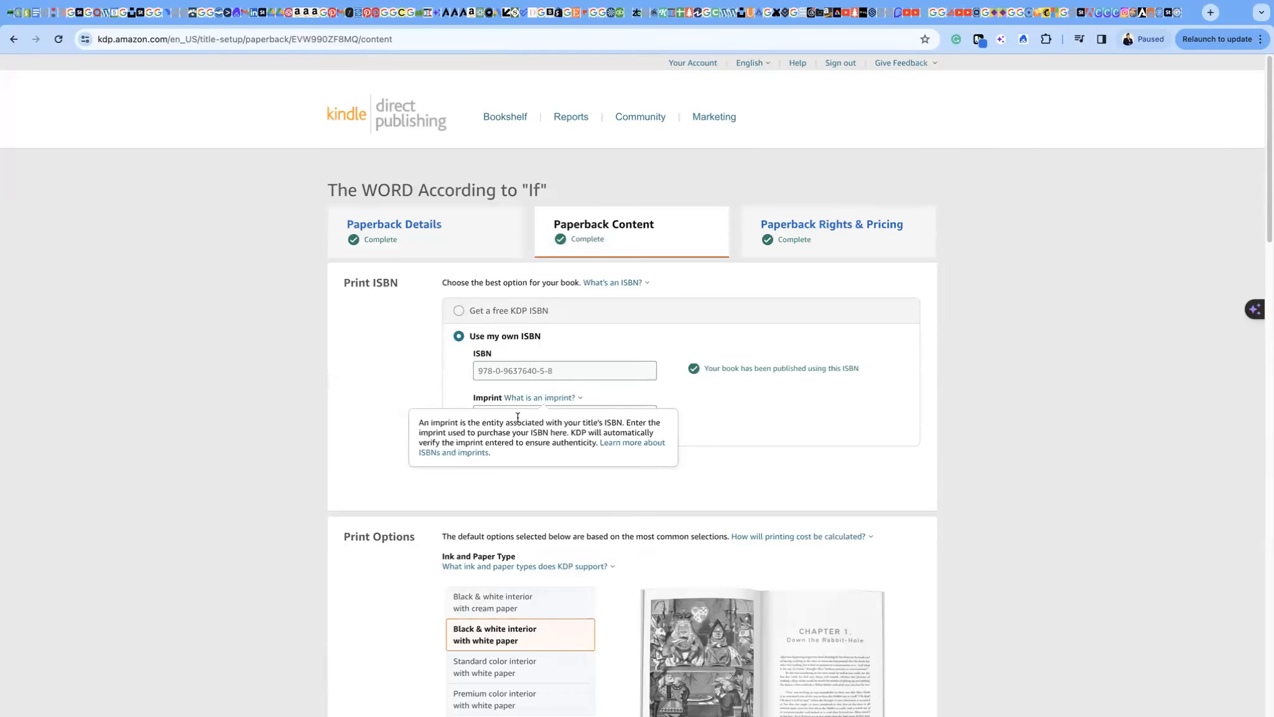
pyautogui.scroll(-5, 688, 415)
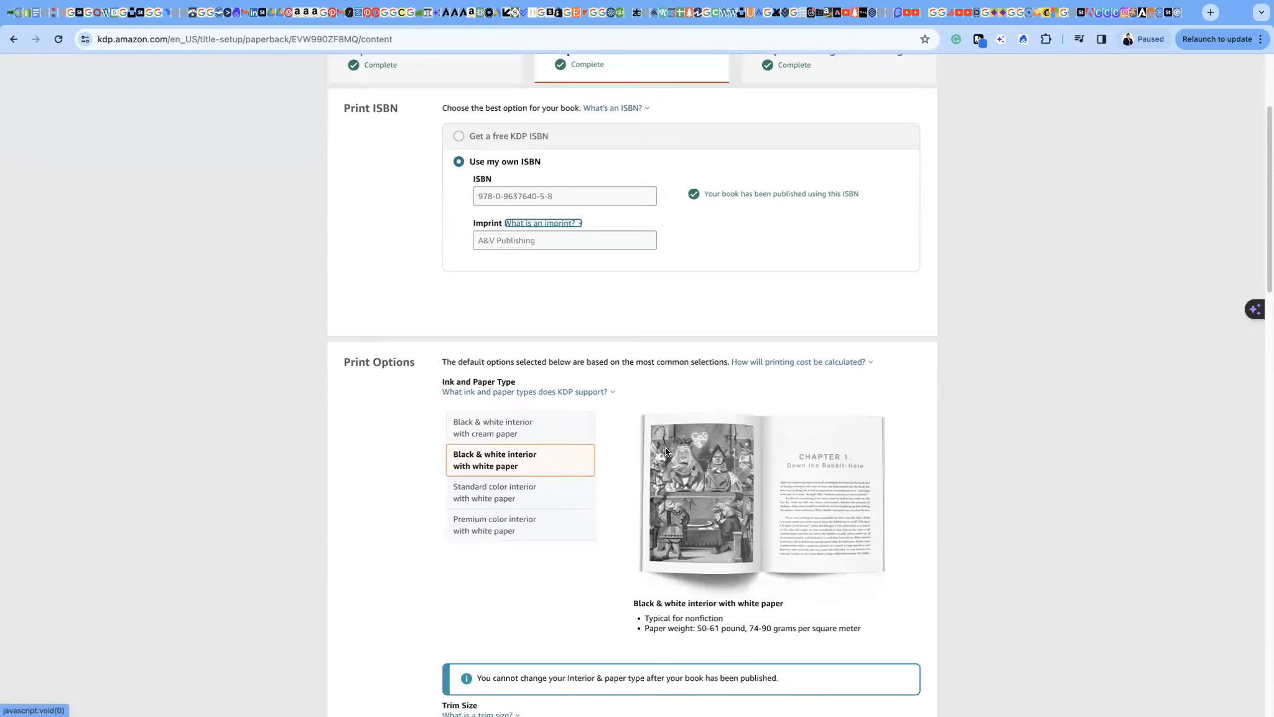
pyautogui.scroll(-5, 588, 378)
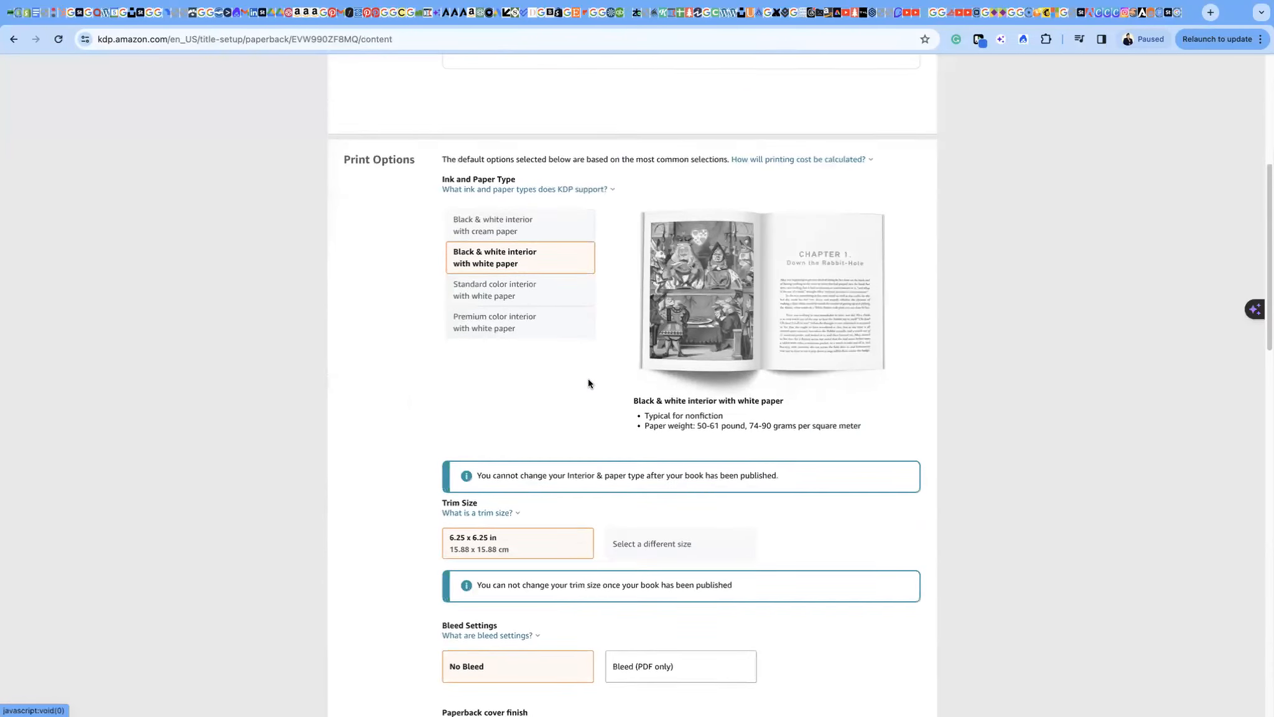
pyautogui.scroll(-1, 588, 378)
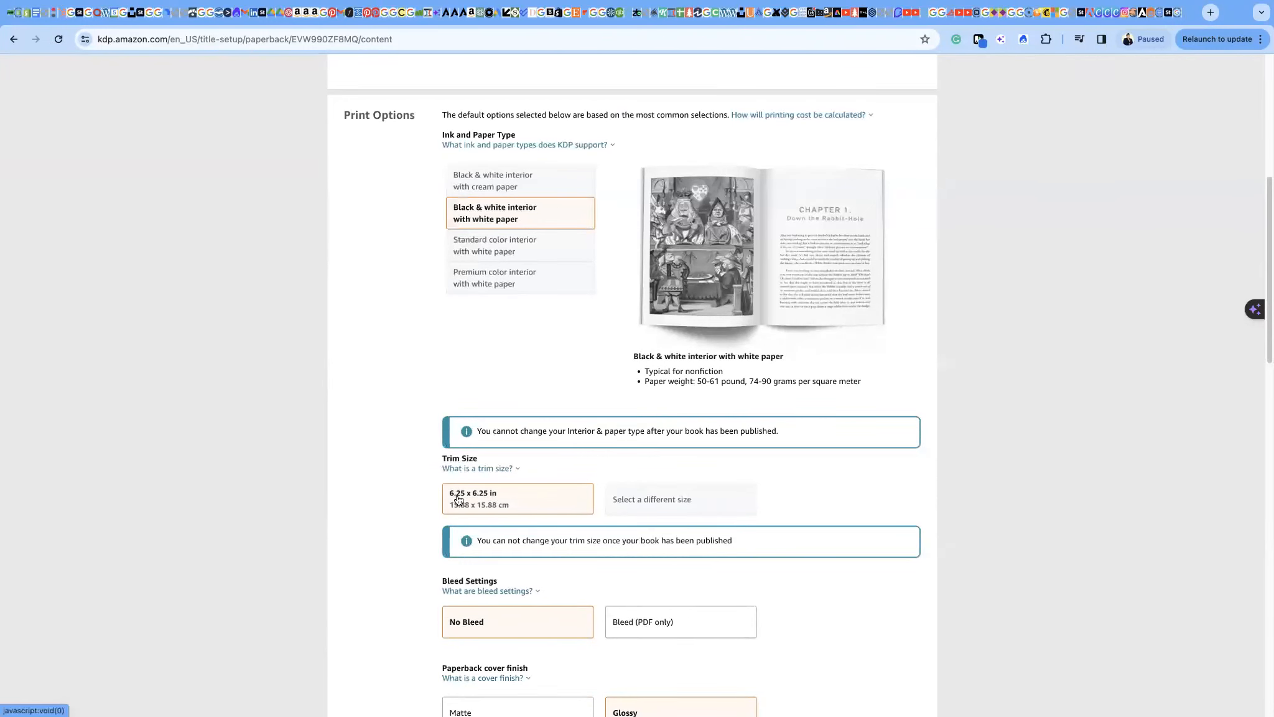
pyautogui.scroll(-2, 563, 460)
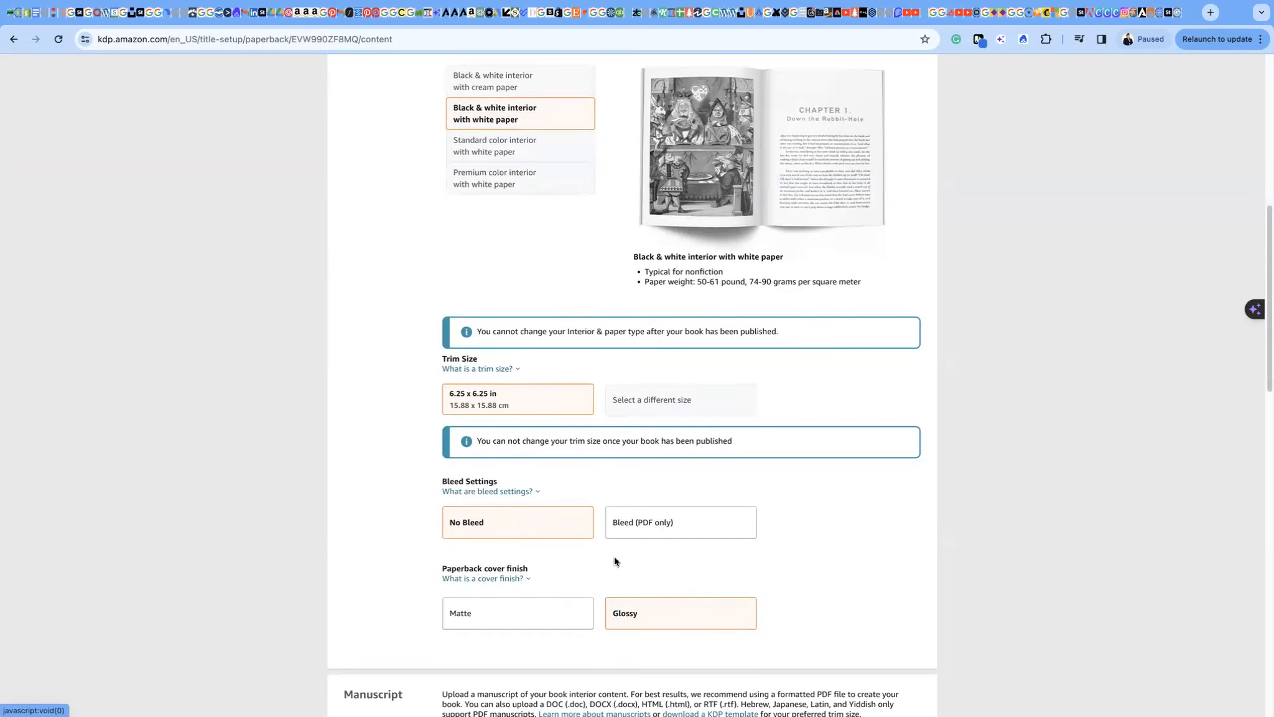
pyautogui.scroll(-2, 623, 541)
pyautogui.scroll(-1, 623, 542)
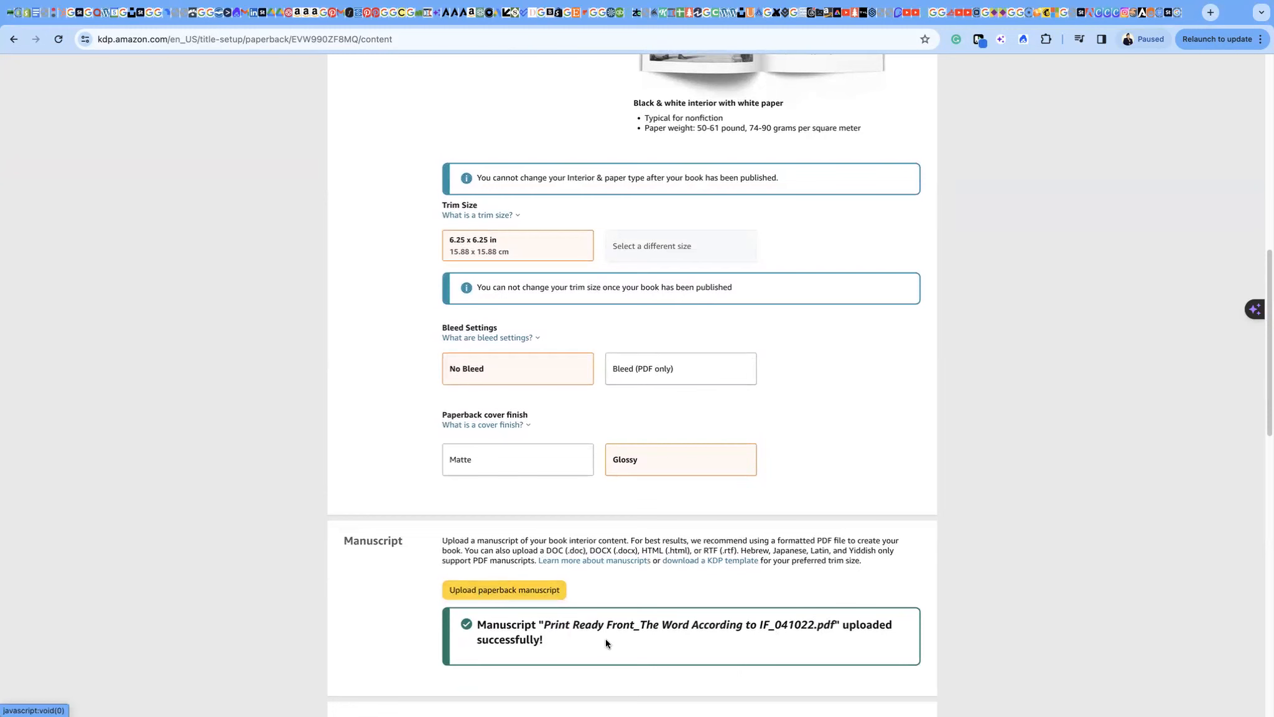
# Review the book's uploaded manuscript and cover, the barcode setting and the AI-generated content answer
pyautogui.scroll(-4, 591, 620)
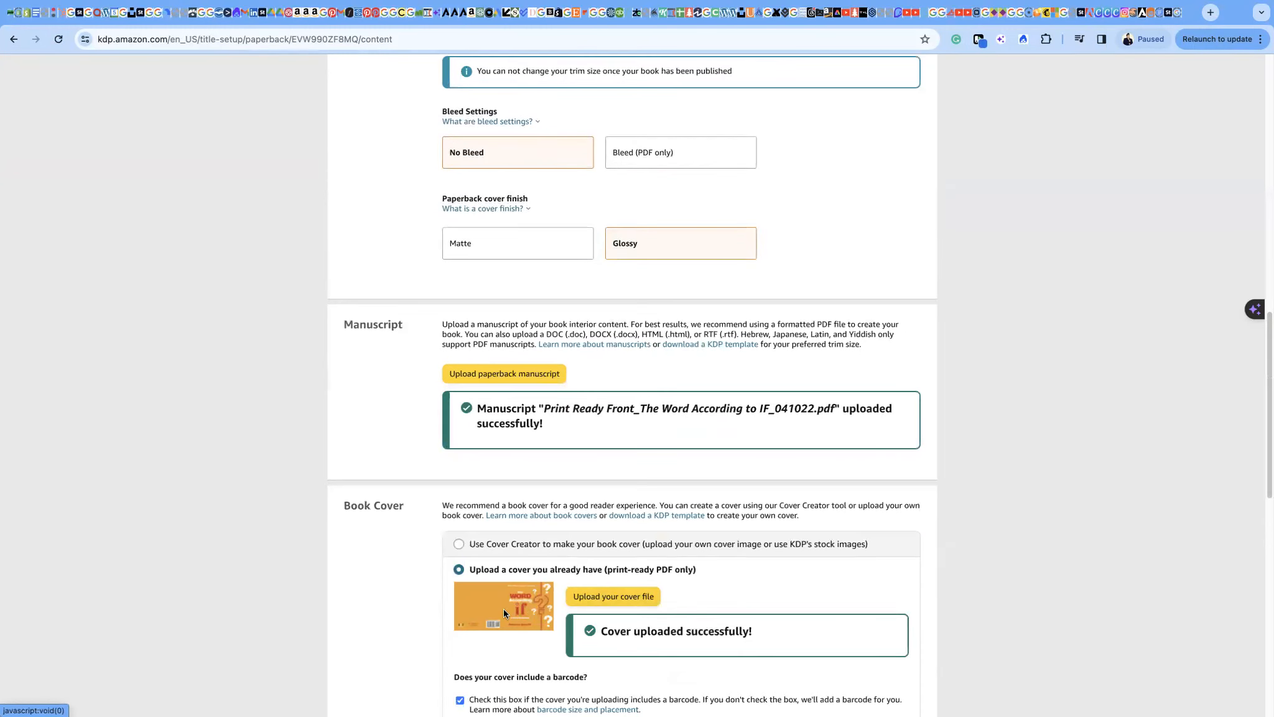
pyautogui.scroll(-4, 598, 531)
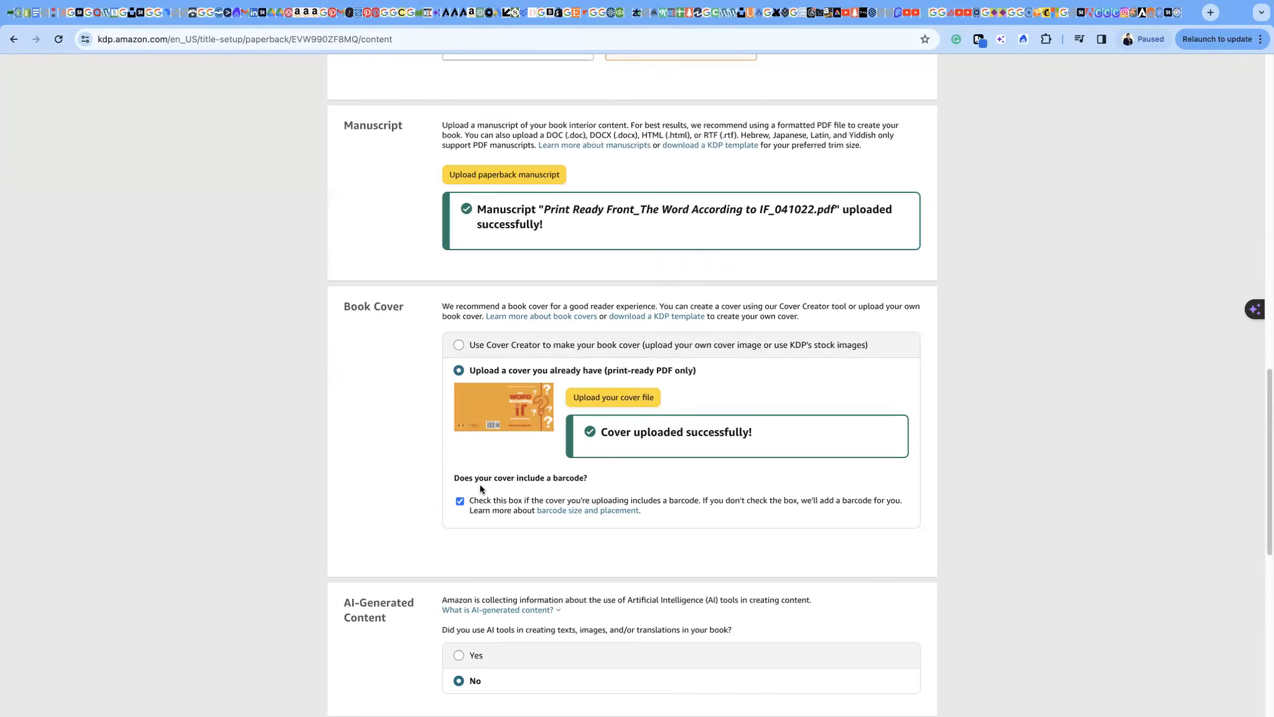
pyautogui.scroll(-5, 479, 484)
pyautogui.scroll(4, 480, 484)
pyautogui.scroll(-1, 481, 485)
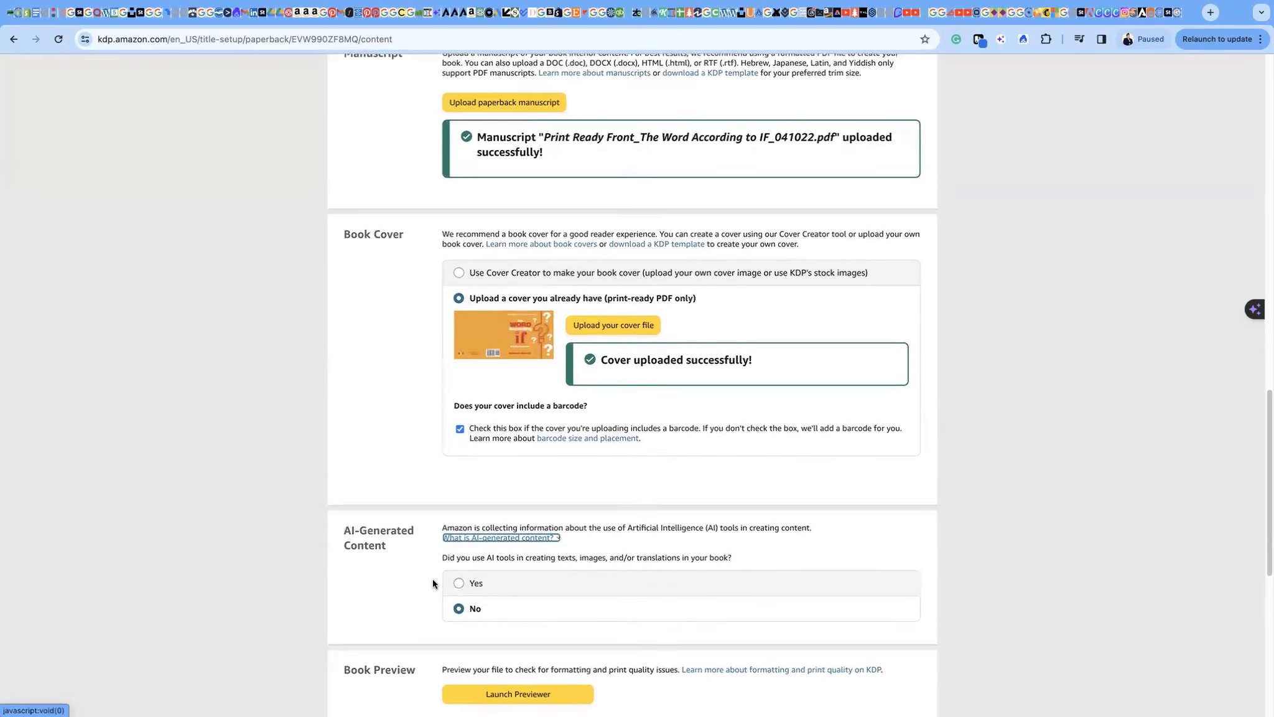
# Launch the print previewer for the book and page through it from the cover to pages 50-51
pyautogui.click(506, 697)
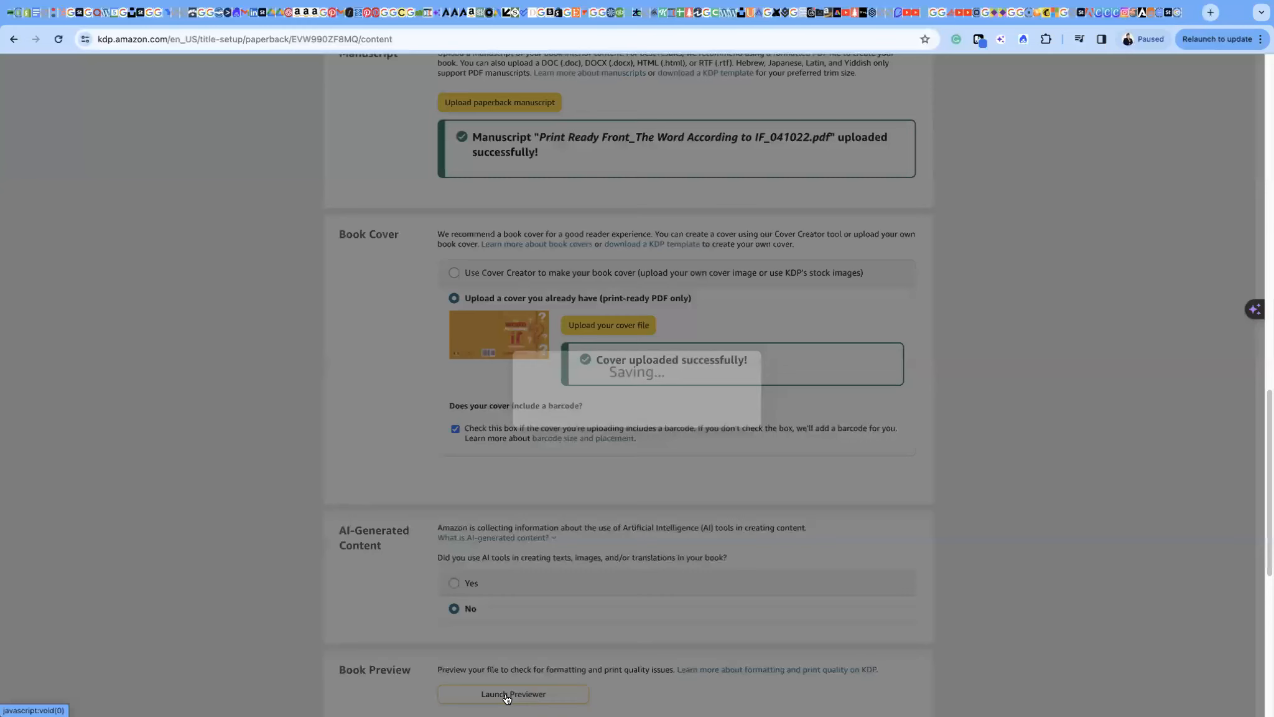
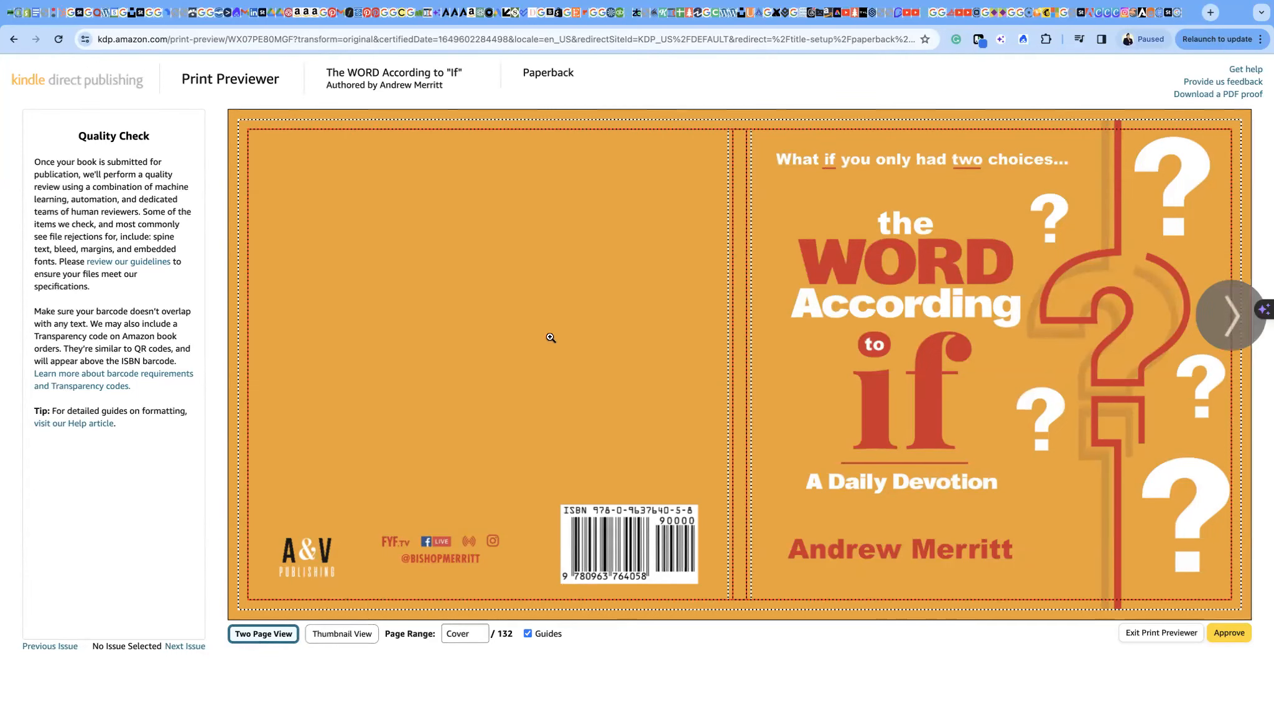
pyautogui.moveTo(844, 508)
pyautogui.click(1233, 323)
pyautogui.click(1230, 320)
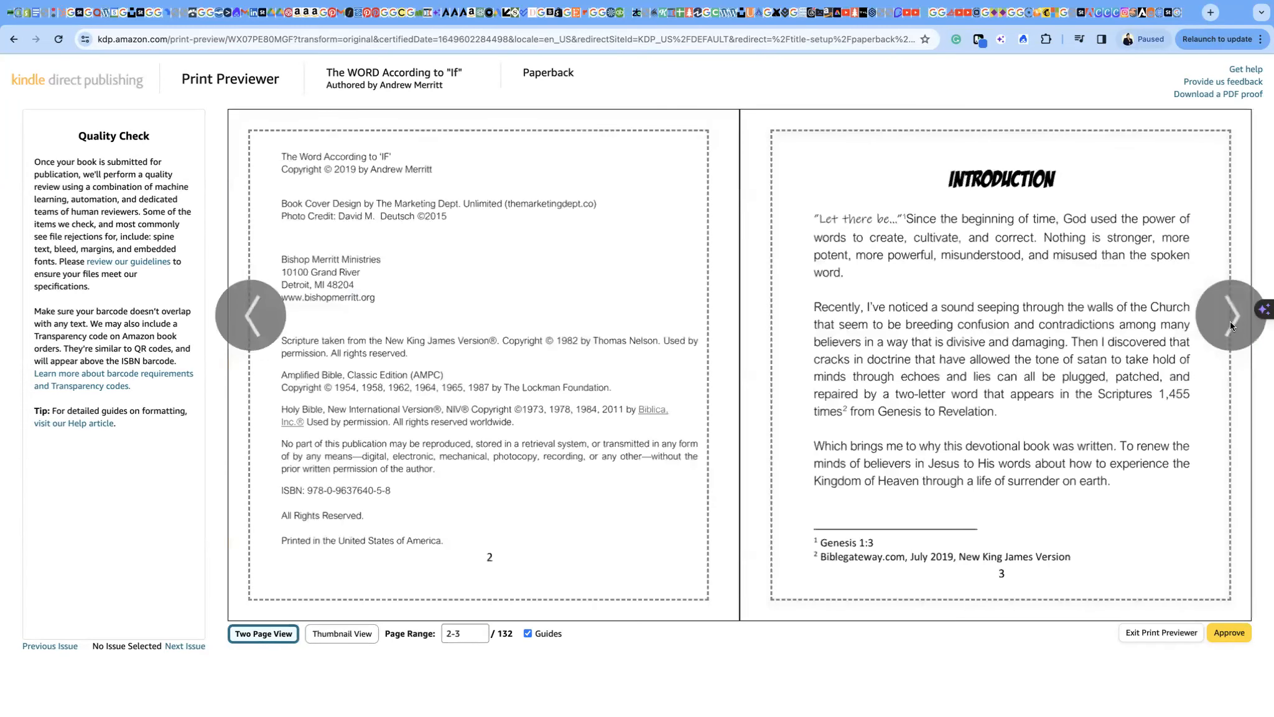
pyautogui.click(1230, 320)
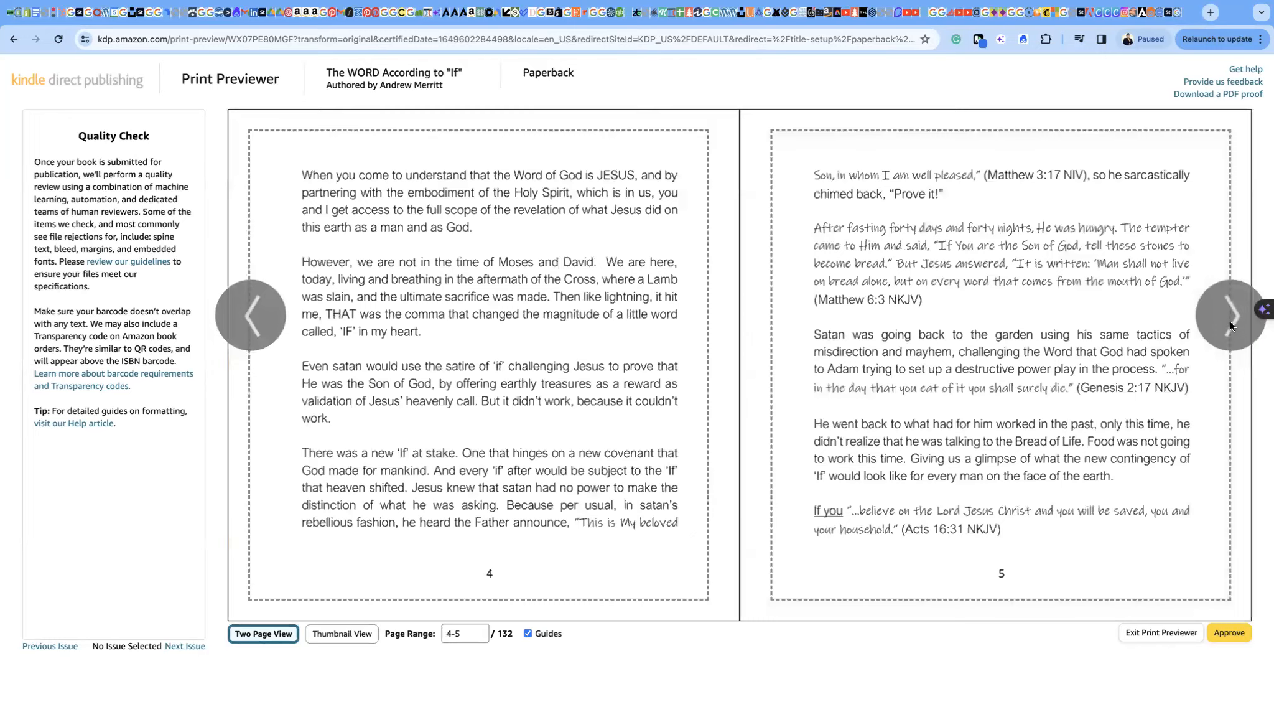
pyautogui.click(1231, 320)
pyautogui.click(1230, 320)
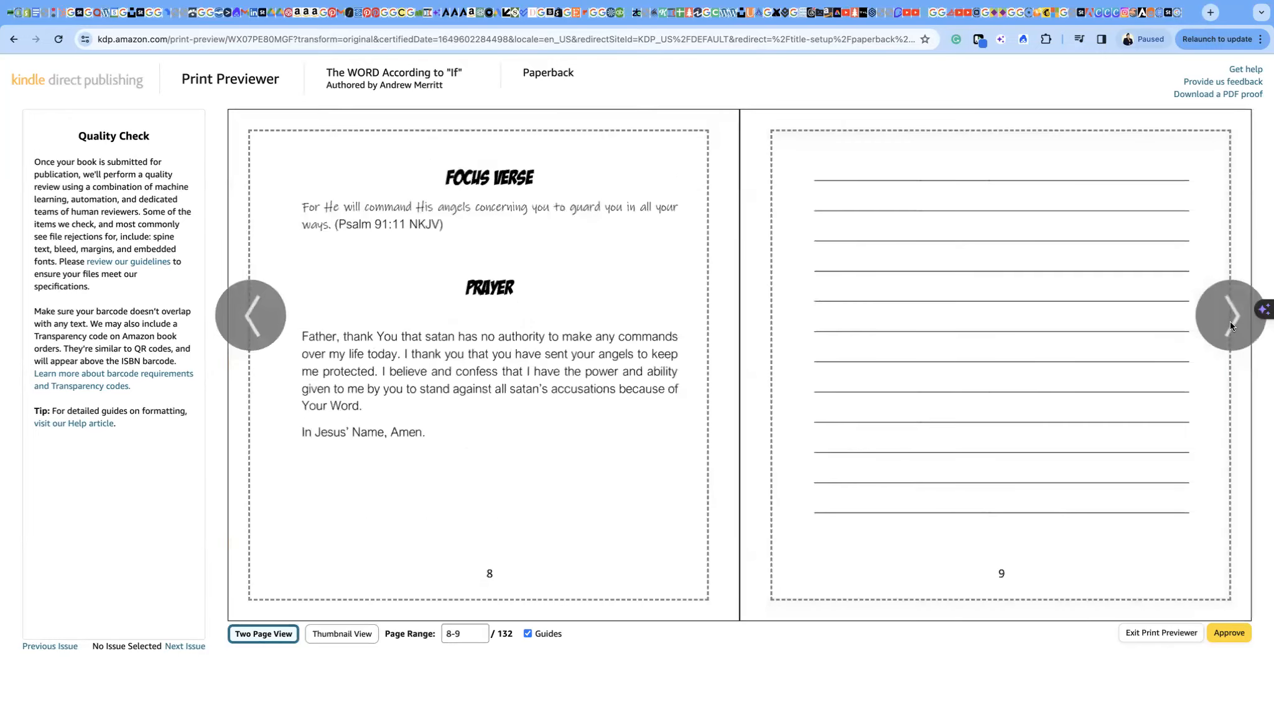
pyautogui.click(1230, 321)
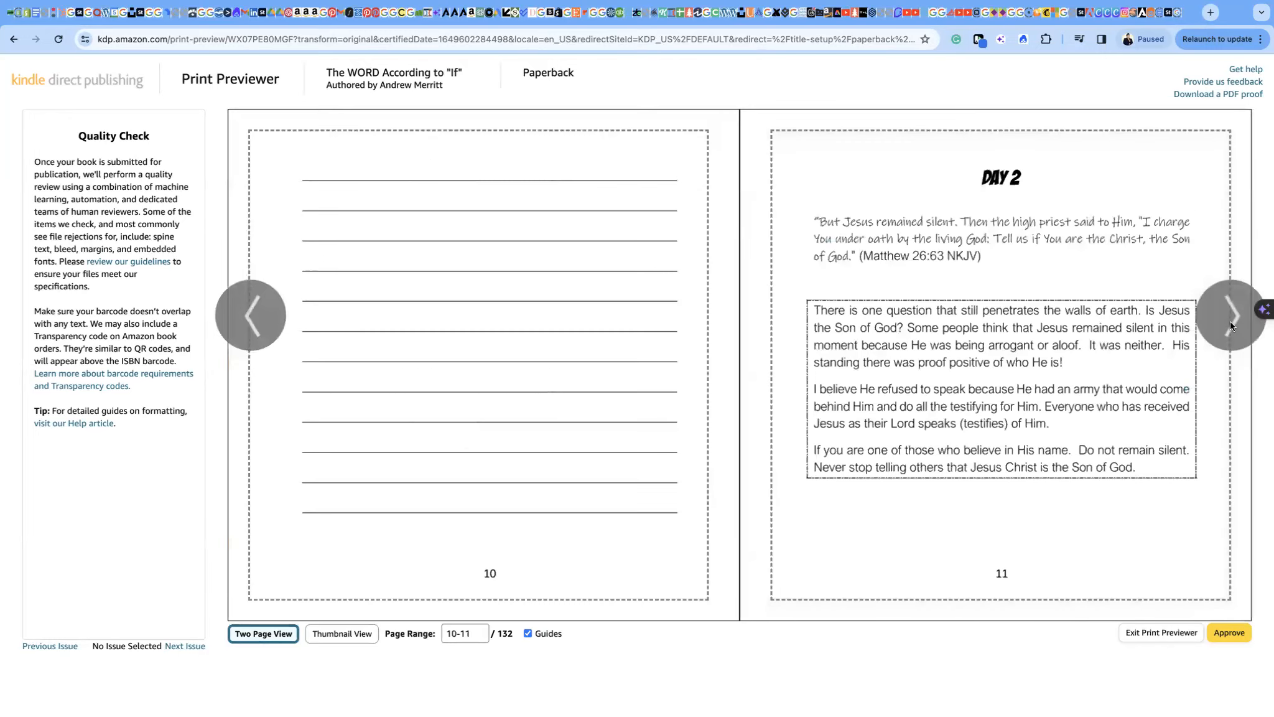
pyautogui.click(1231, 321)
pyautogui.click(1230, 321)
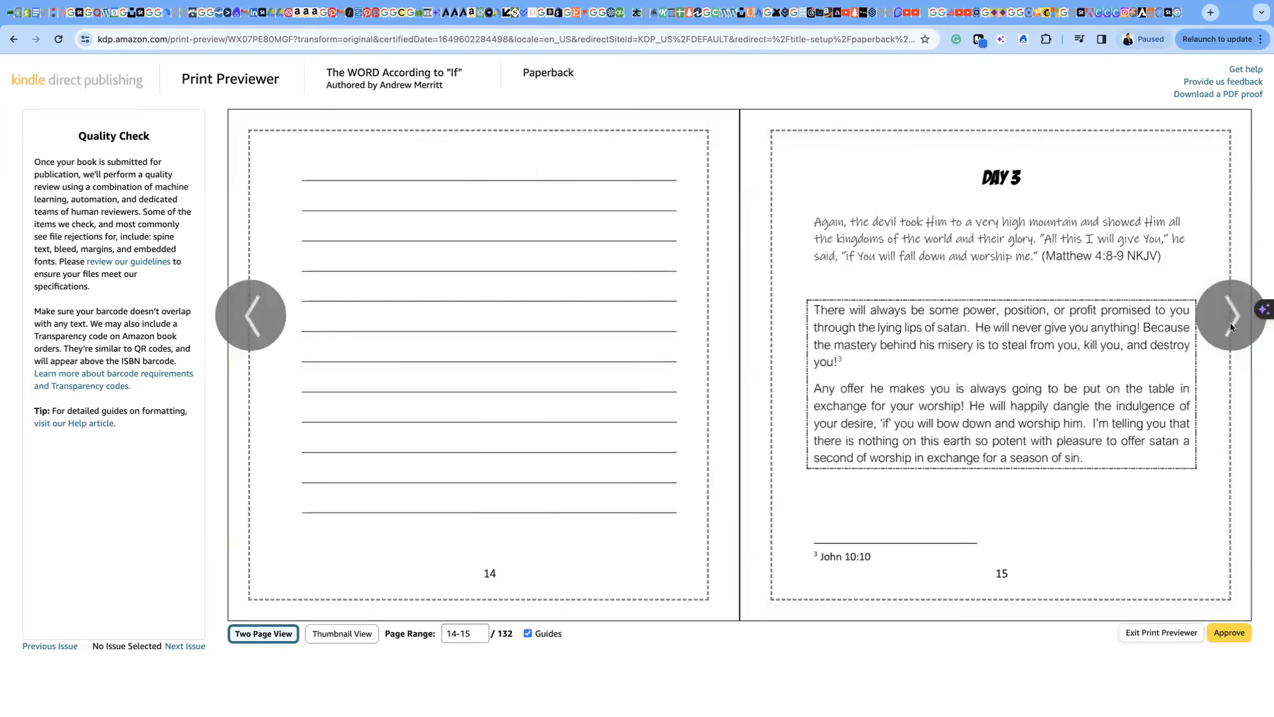
pyautogui.click(1230, 322)
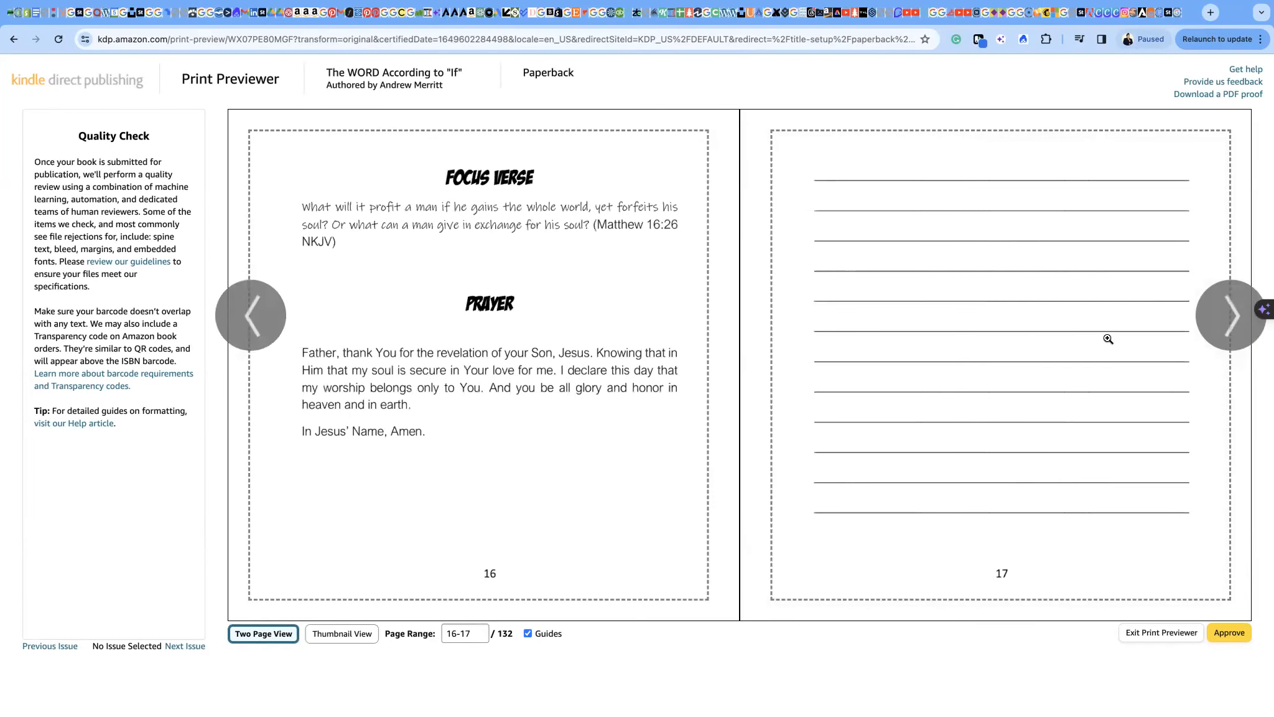
pyautogui.click(1234, 320)
pyautogui.click(1233, 320)
pyautogui.click(1232, 320)
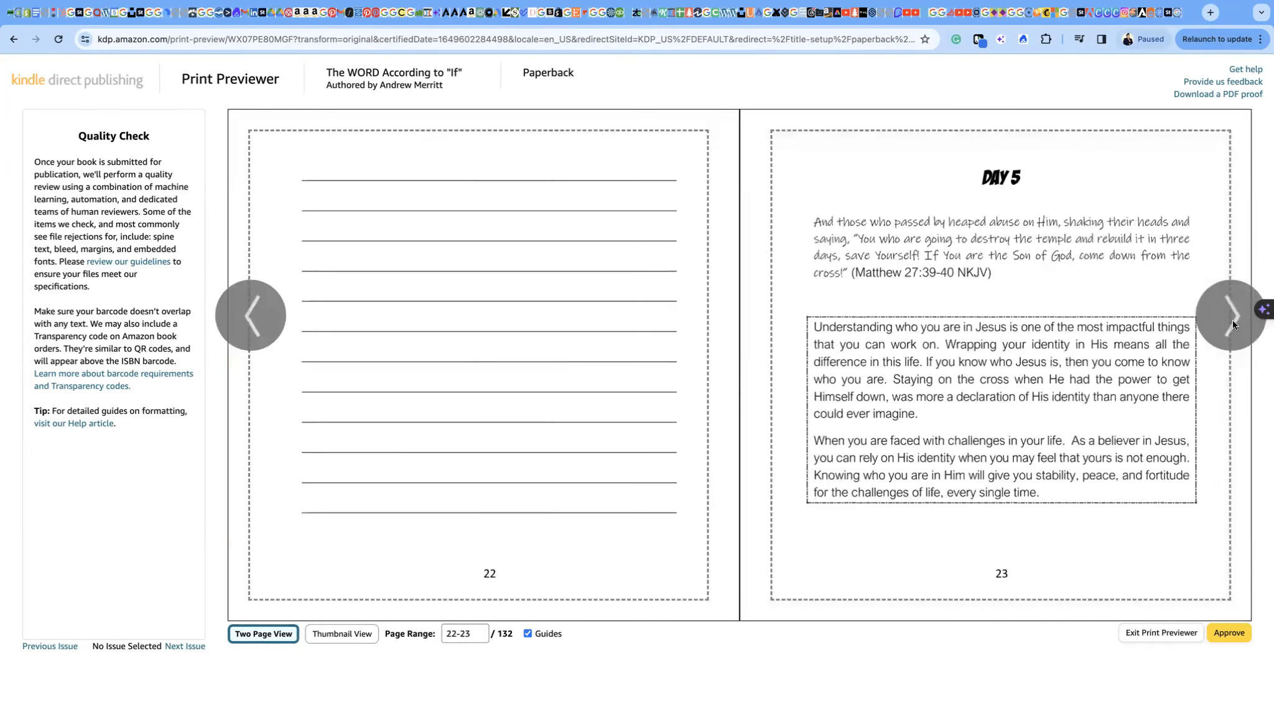
pyautogui.click(1232, 320)
pyautogui.click(1232, 322)
pyautogui.click(1232, 322)
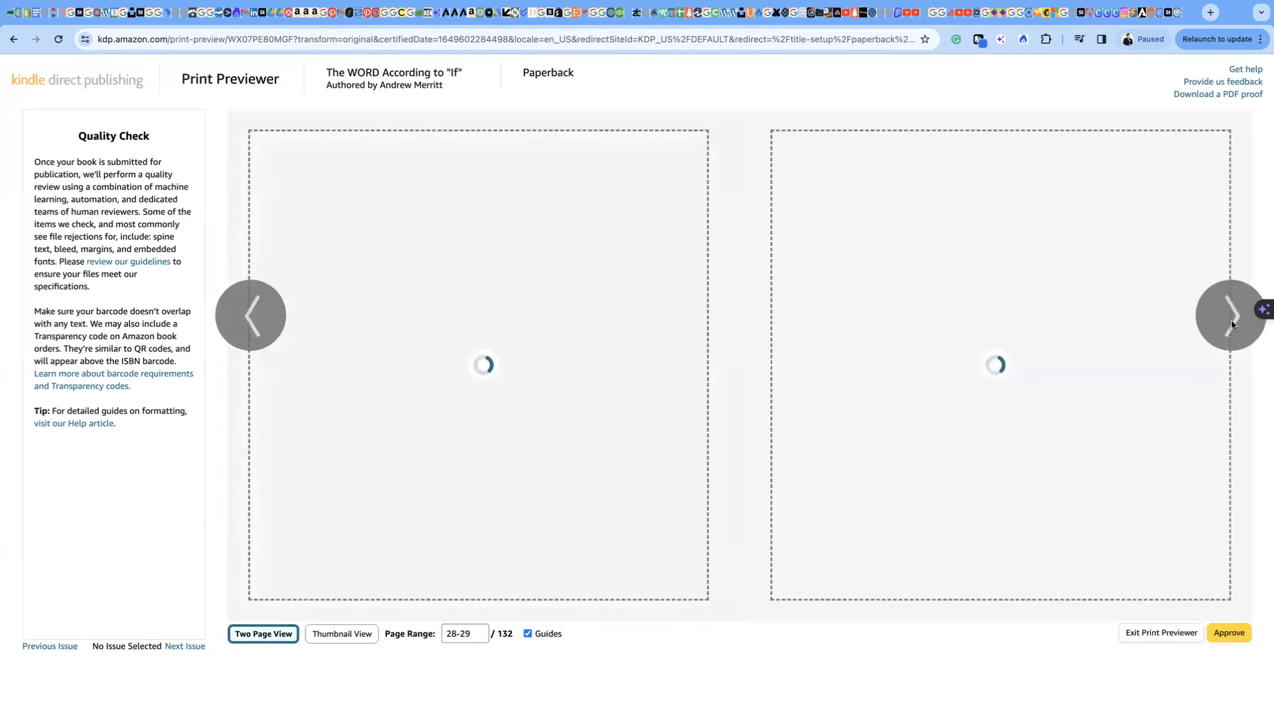
pyautogui.click(1232, 322)
pyautogui.click(1231, 320)
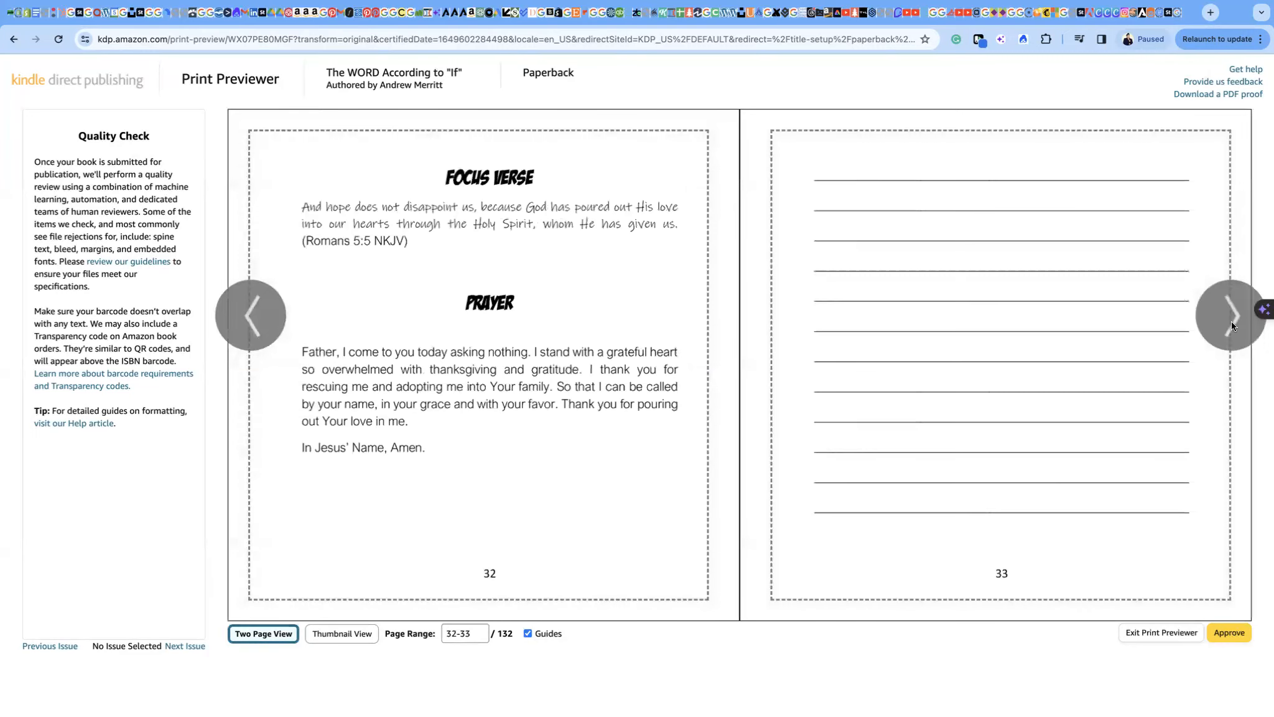
pyautogui.click(1231, 321)
pyautogui.click(1231, 321)
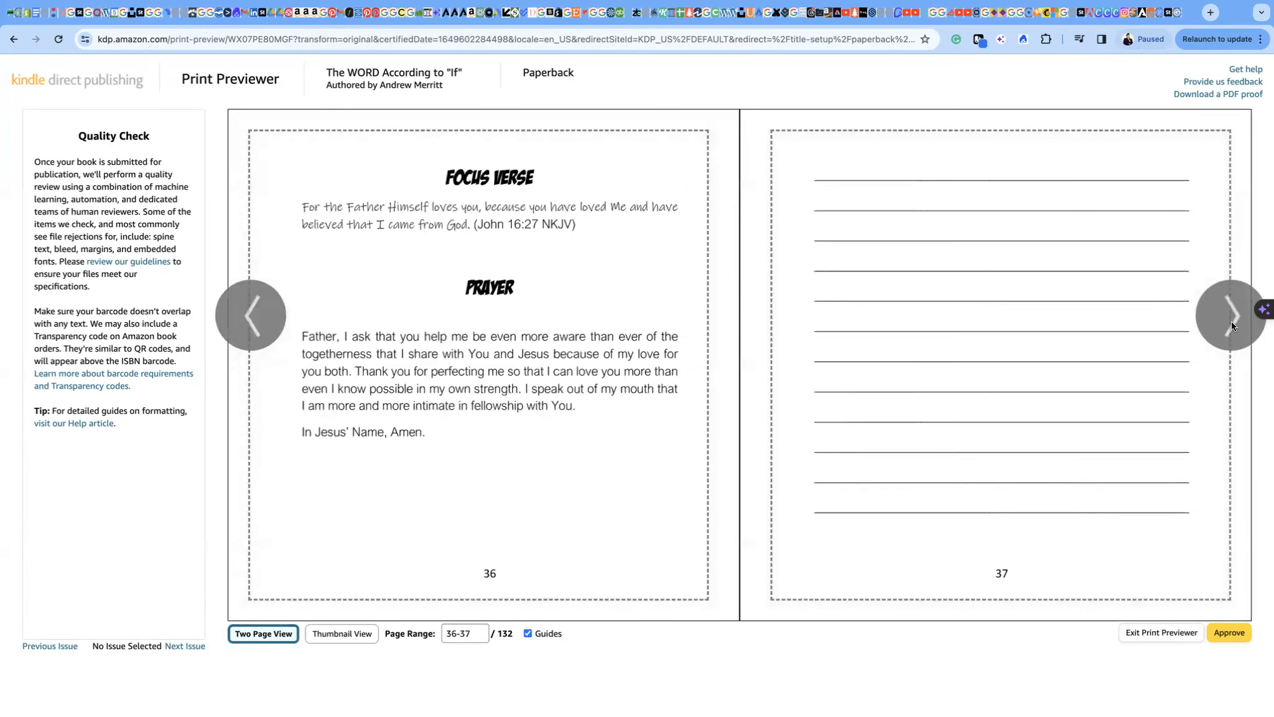
pyautogui.click(1231, 320)
pyautogui.click(1231, 320)
pyautogui.click(1231, 320)
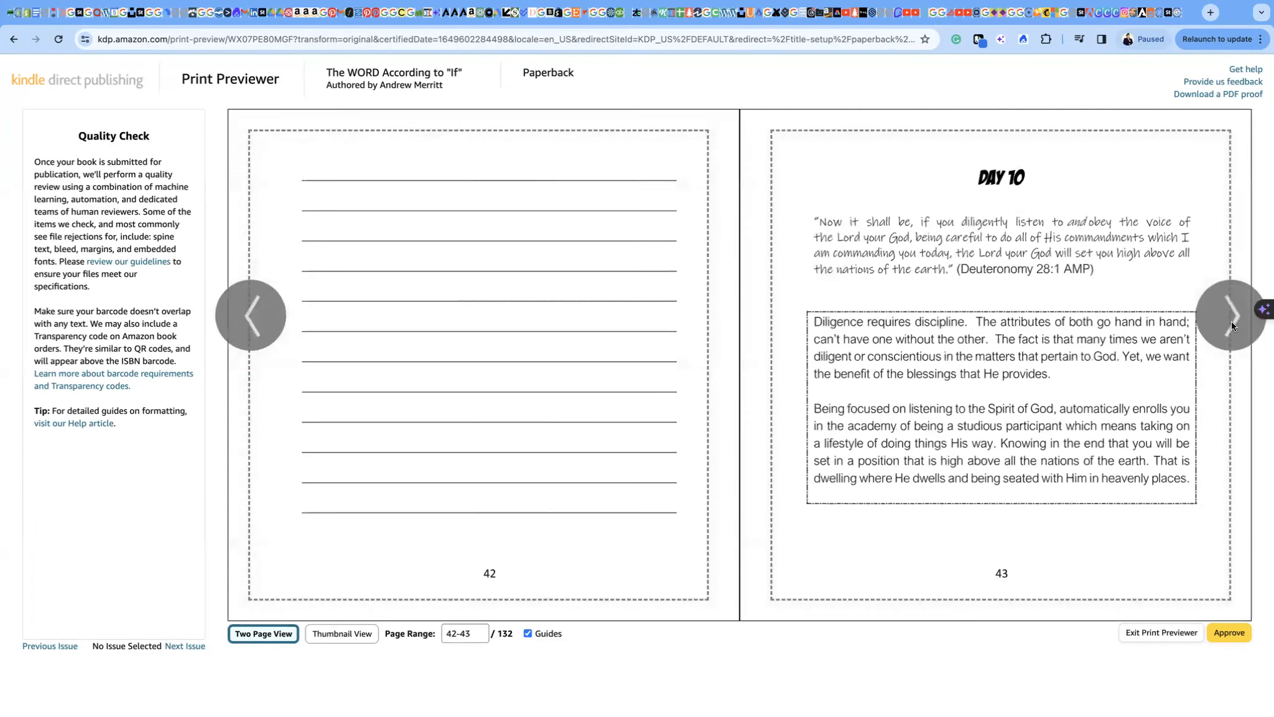
pyautogui.click(1231, 321)
pyautogui.click(1231, 321)
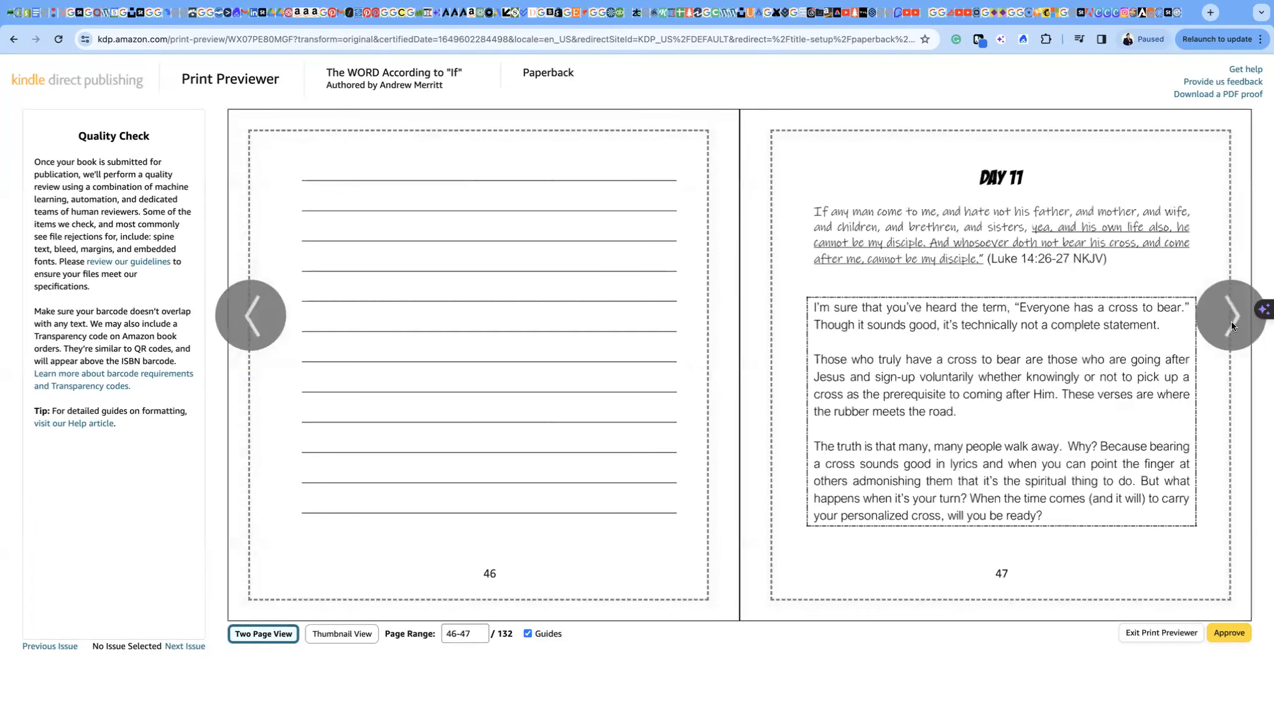
pyautogui.click(1231, 321)
pyautogui.click(1231, 320)
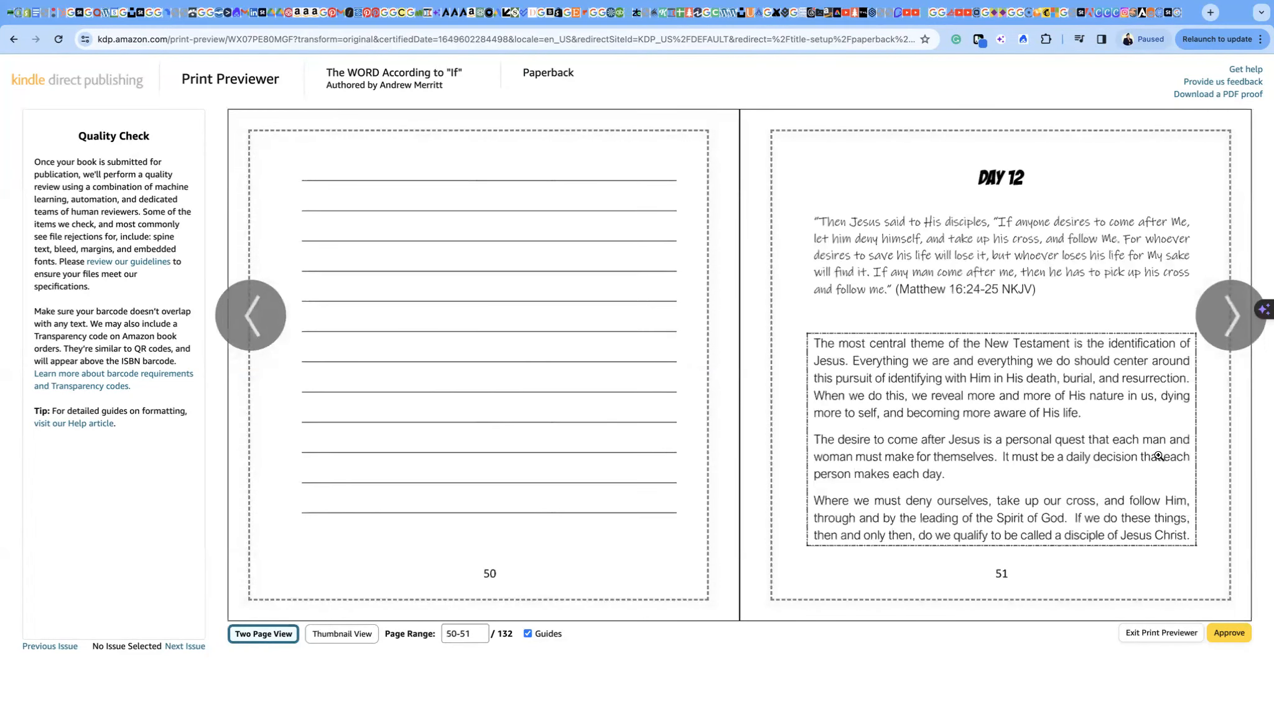
# Turn the preview guides off, advance to pages 52-53, and turn the guides on again
pyautogui.click(528, 634)
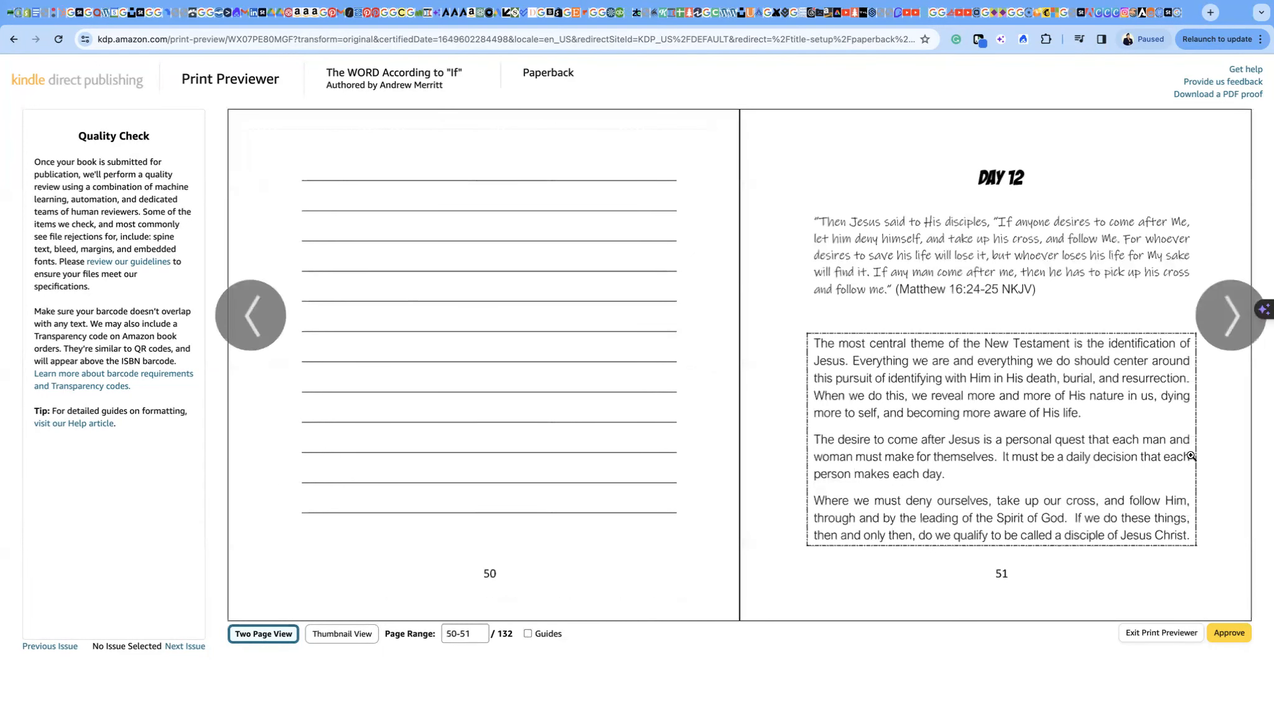
pyautogui.click(1229, 338)
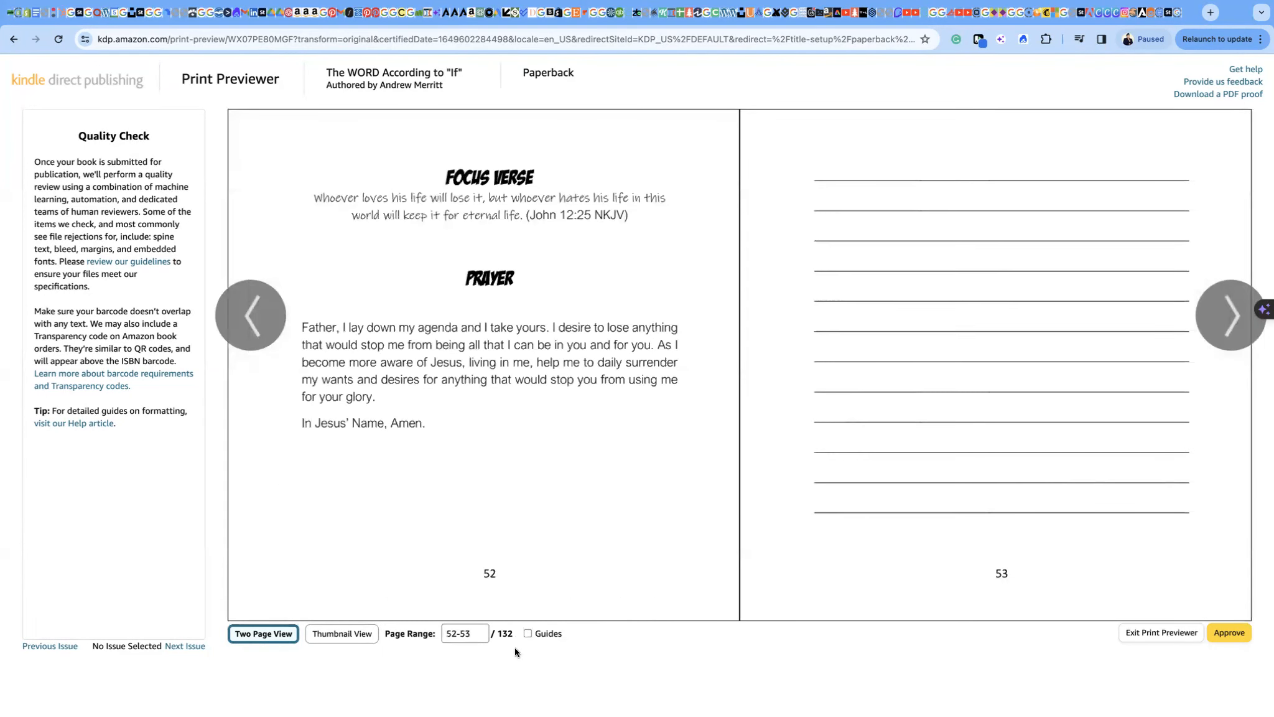
pyautogui.click(527, 634)
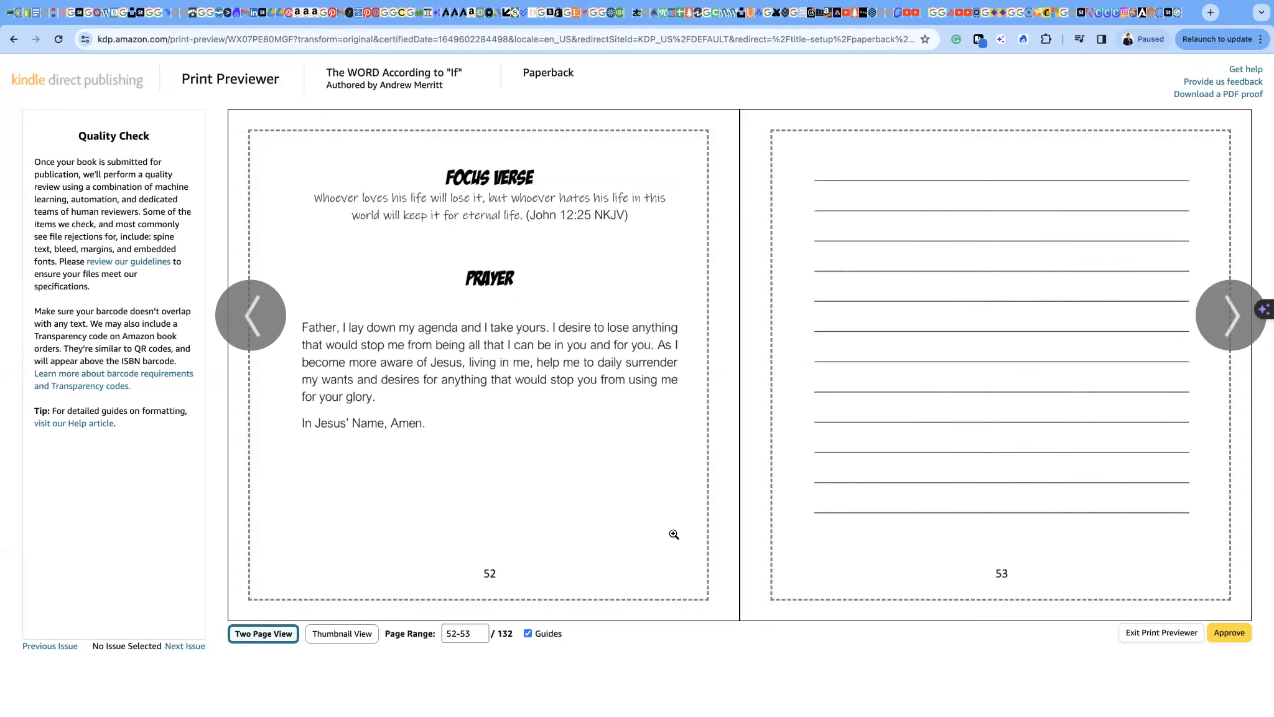
# Exit the print previewer without approving and examine the print summary and per-marketplace printing costs on the content page
pyautogui.click(1158, 641)
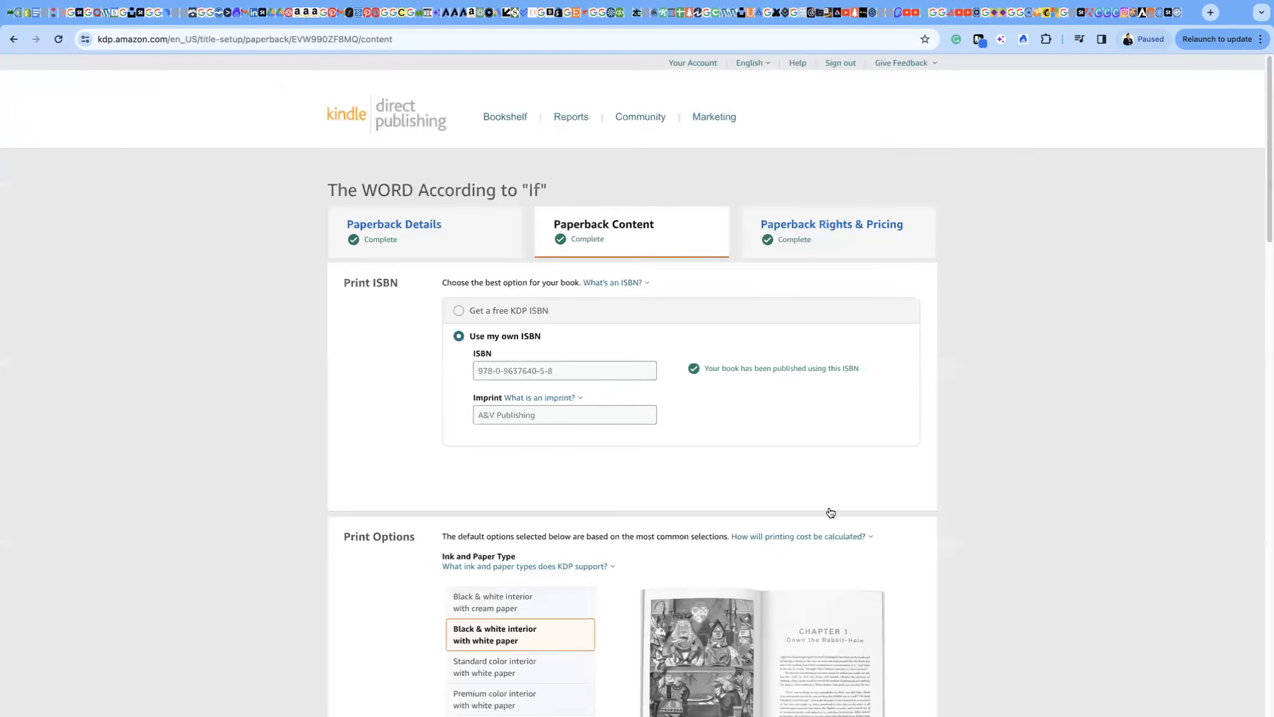
pyautogui.scroll(-12, 744, 448)
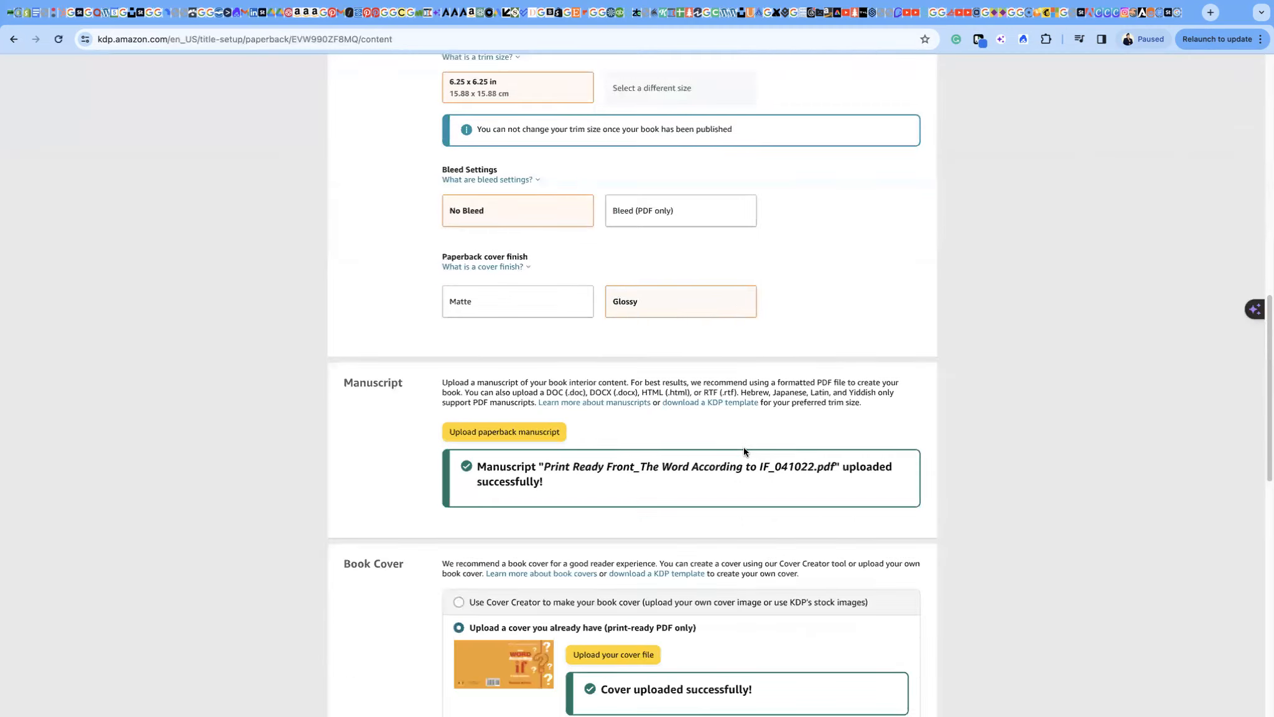
pyautogui.scroll(-5, 744, 451)
pyautogui.scroll(-4, 744, 451)
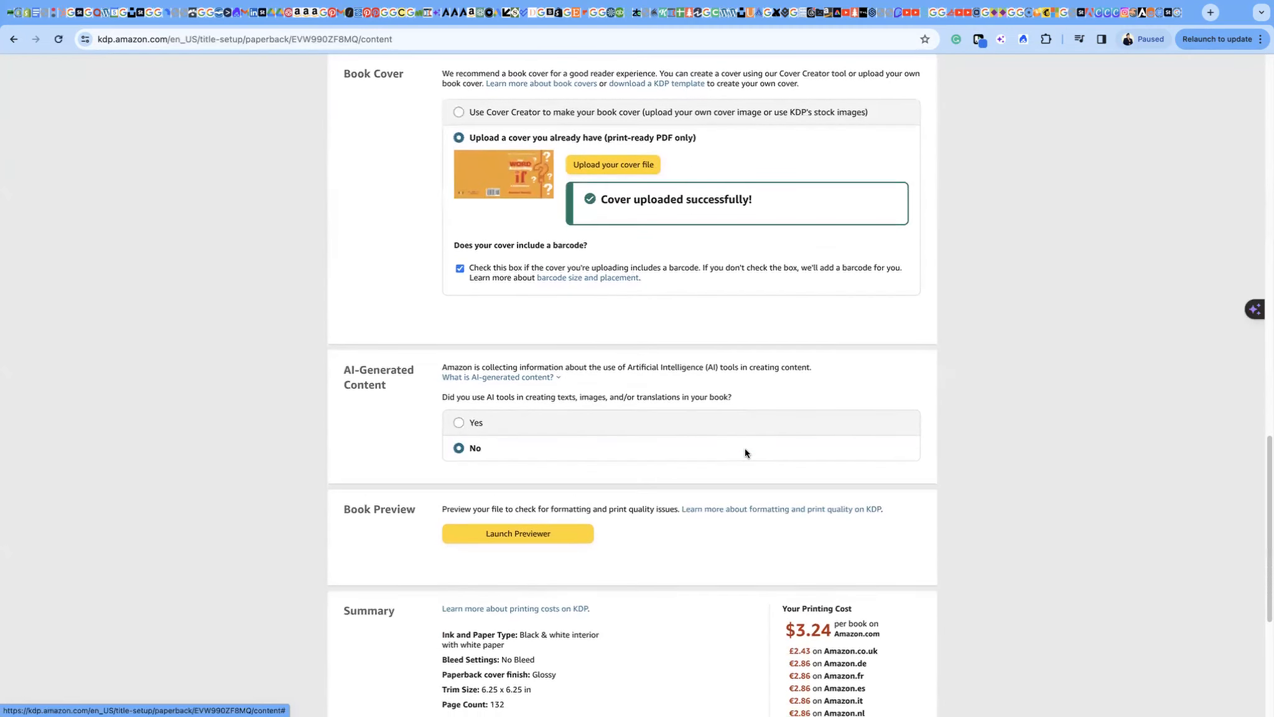
pyautogui.scroll(-2, 745, 448)
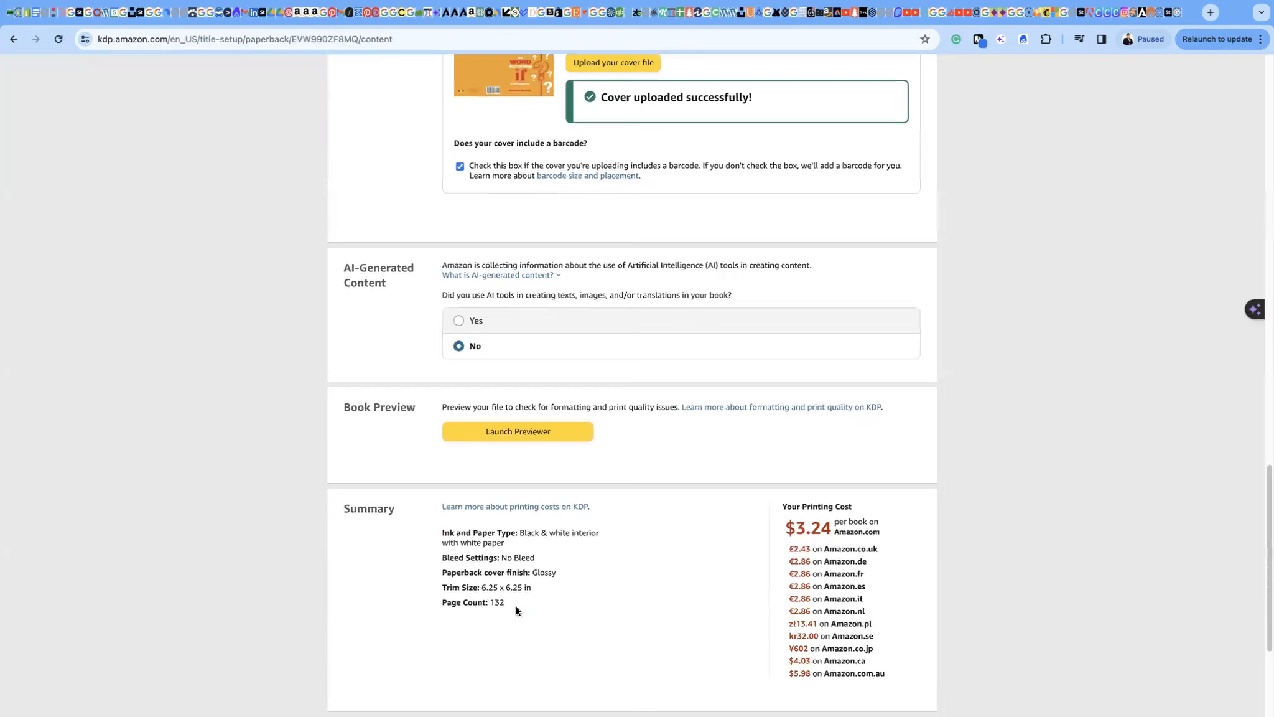
pyautogui.scroll(-3, 491, 466)
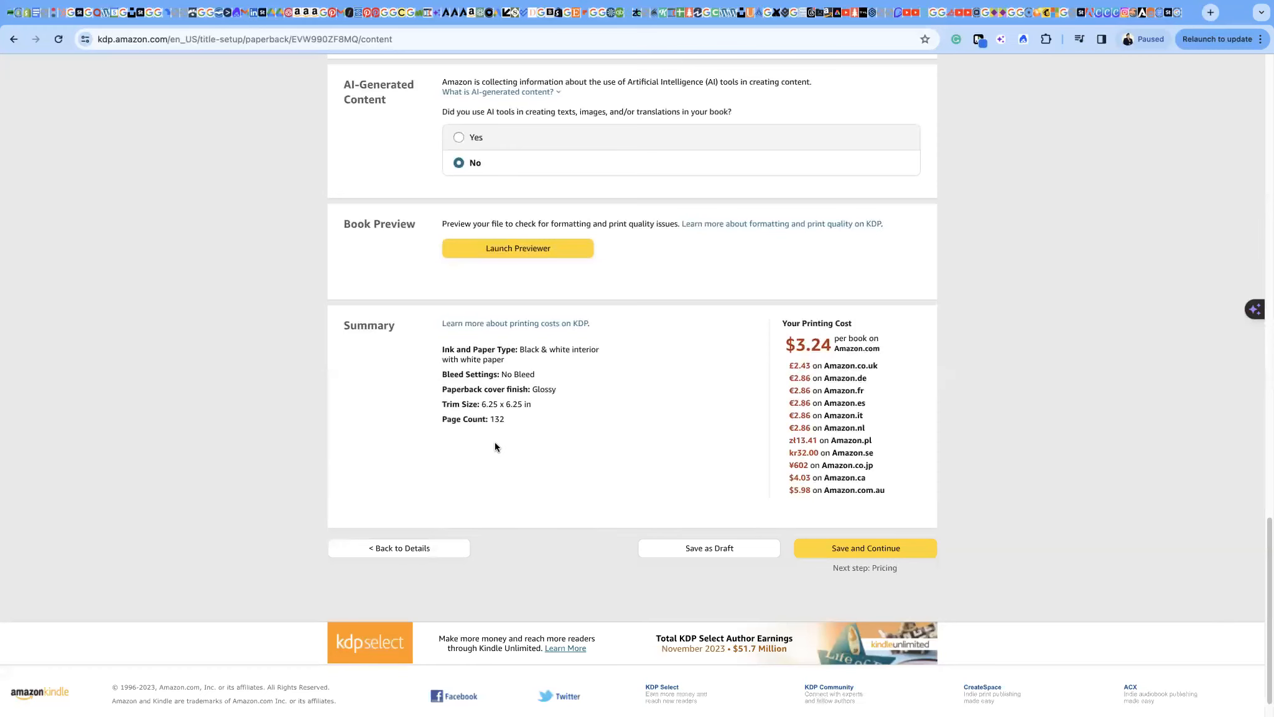
# Save the content page, continue to the rights and pricing page, and read the explanations of individual territory and worldwide rights
pyautogui.click(843, 551)
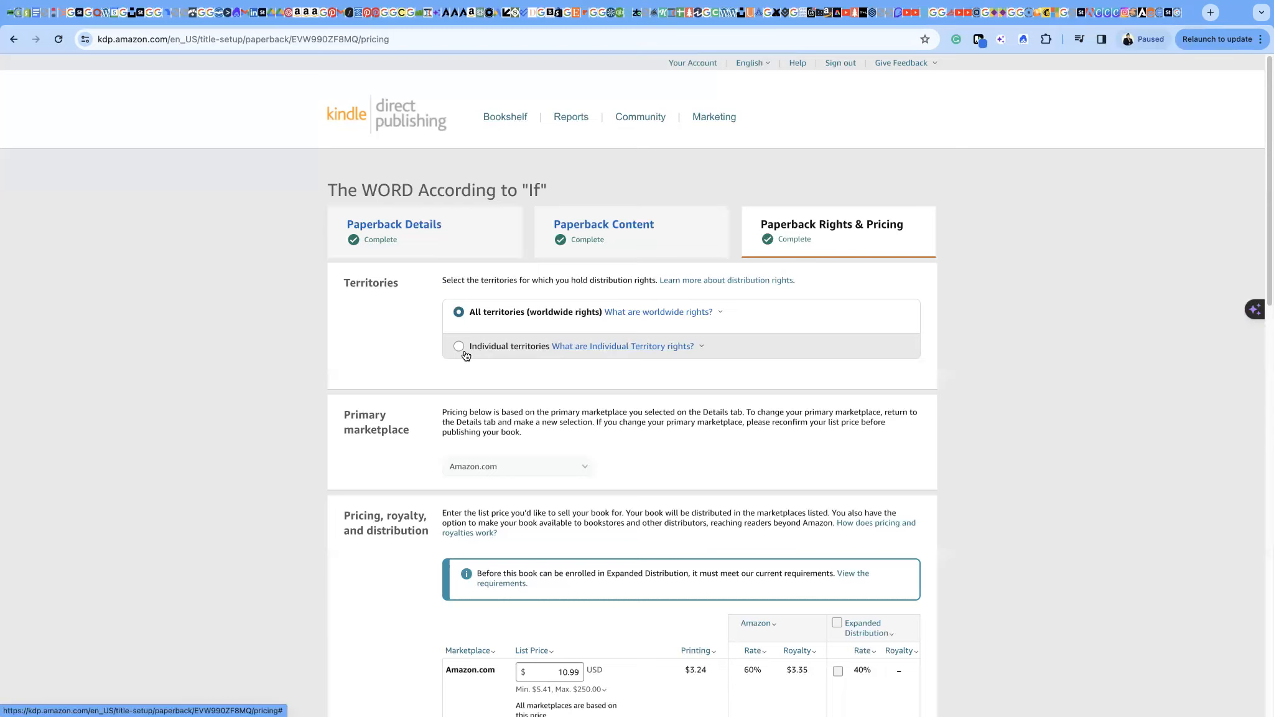
pyautogui.click(700, 348)
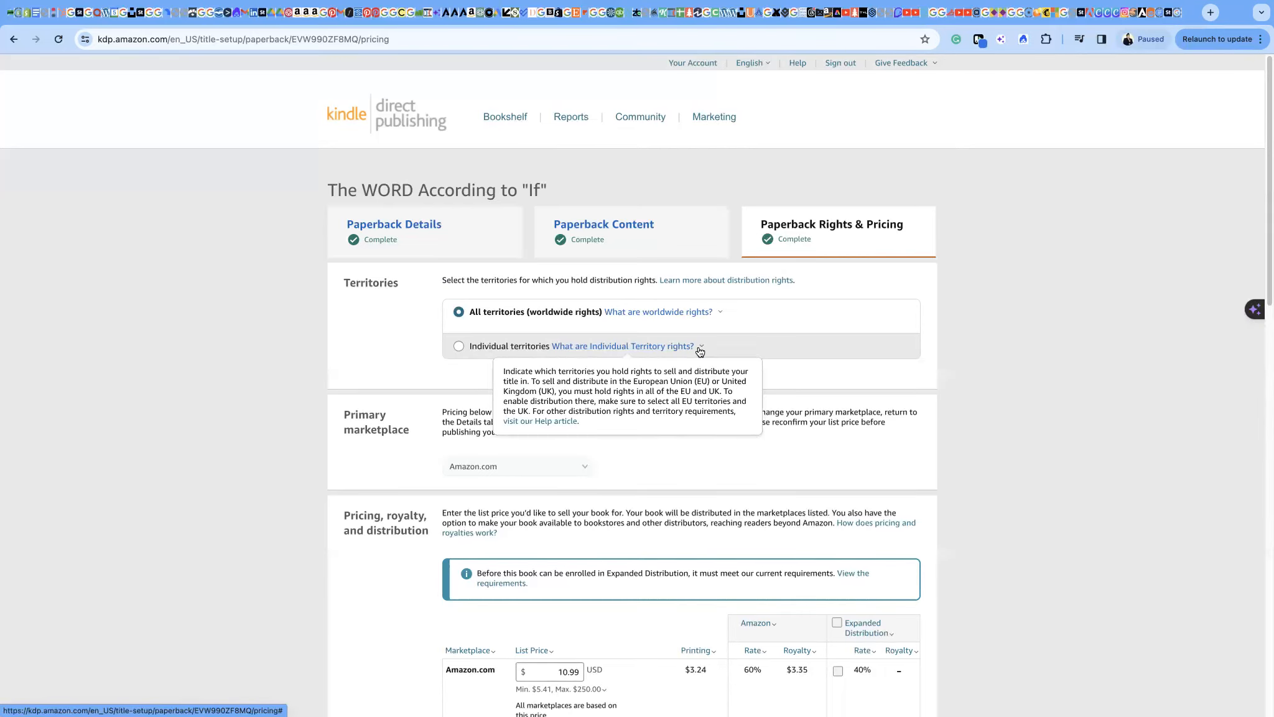
pyautogui.click(719, 477)
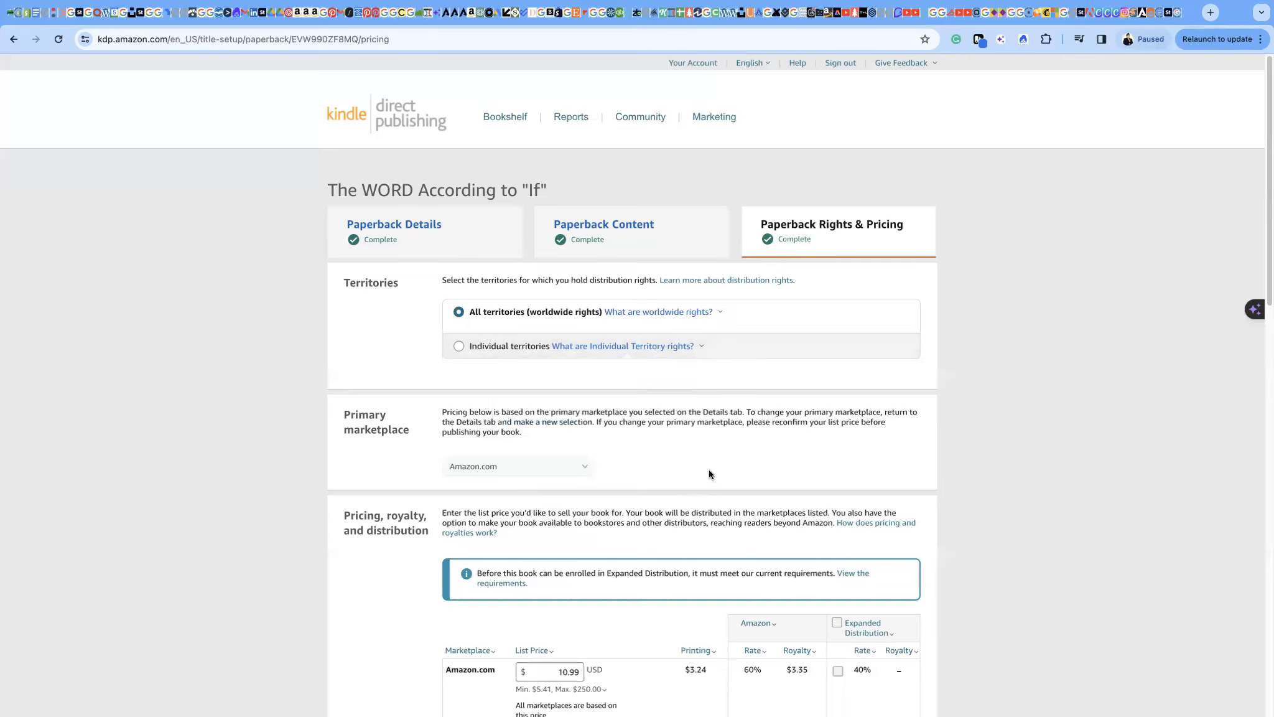
pyautogui.click(639, 345)
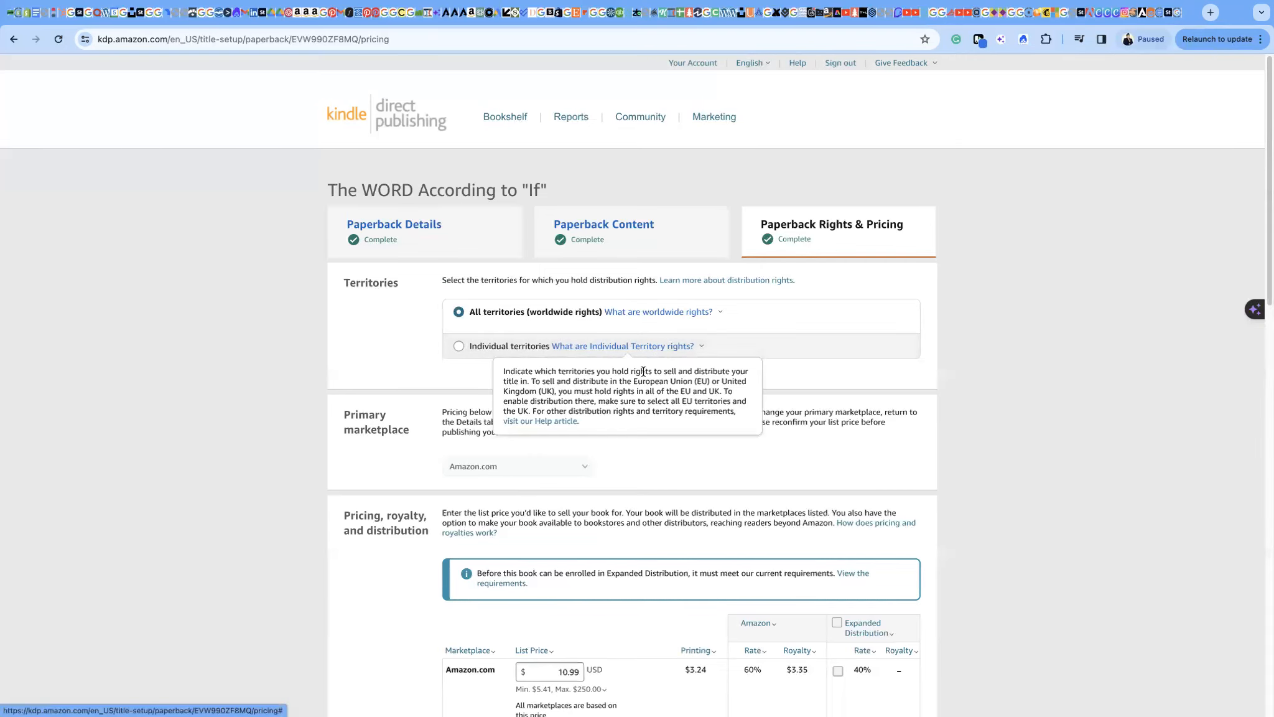
pyautogui.click(697, 483)
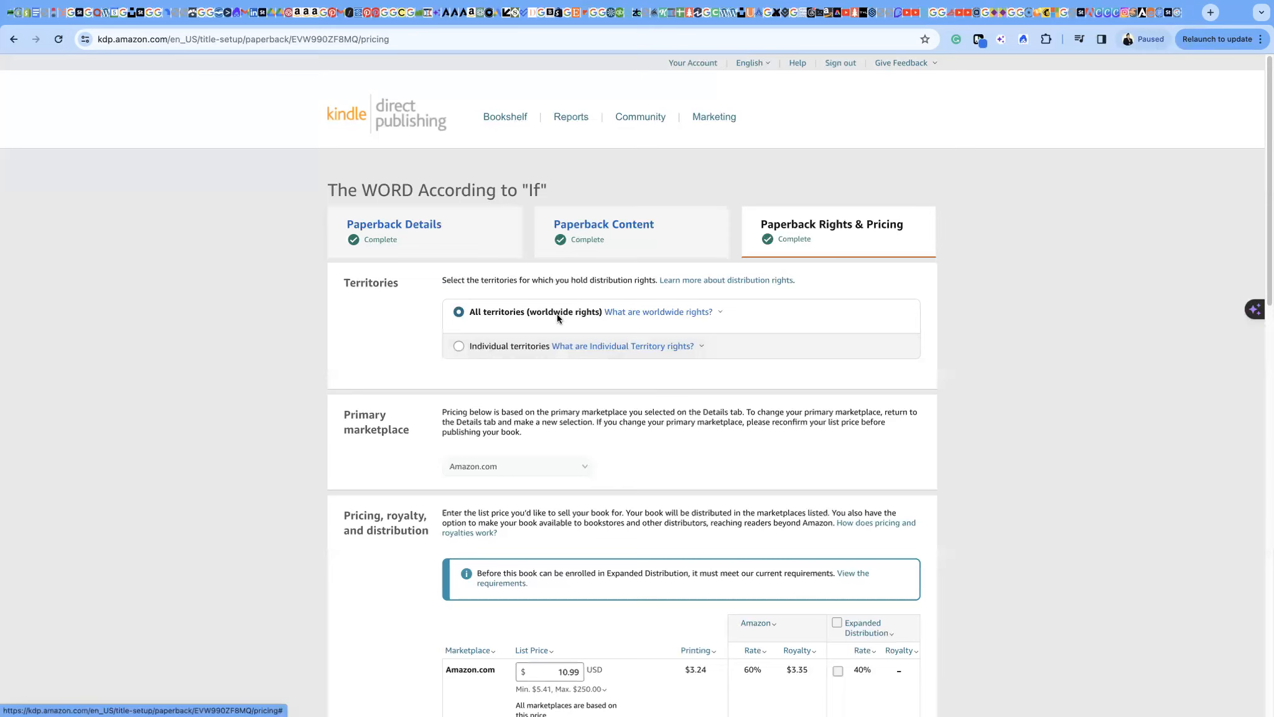
pyautogui.click(709, 314)
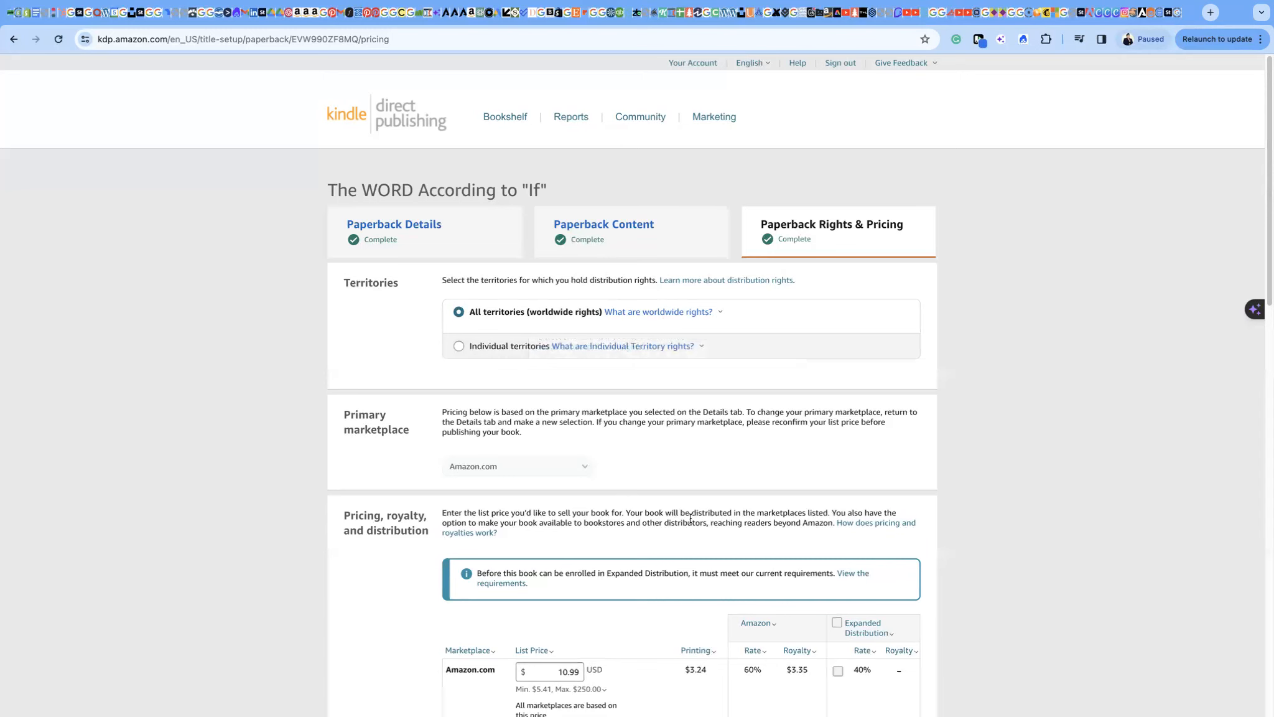
# Examine the primary marketplace, the Amazon.com list price and the explanation of its minimum list price
pyautogui.scroll(-2, 684, 476)
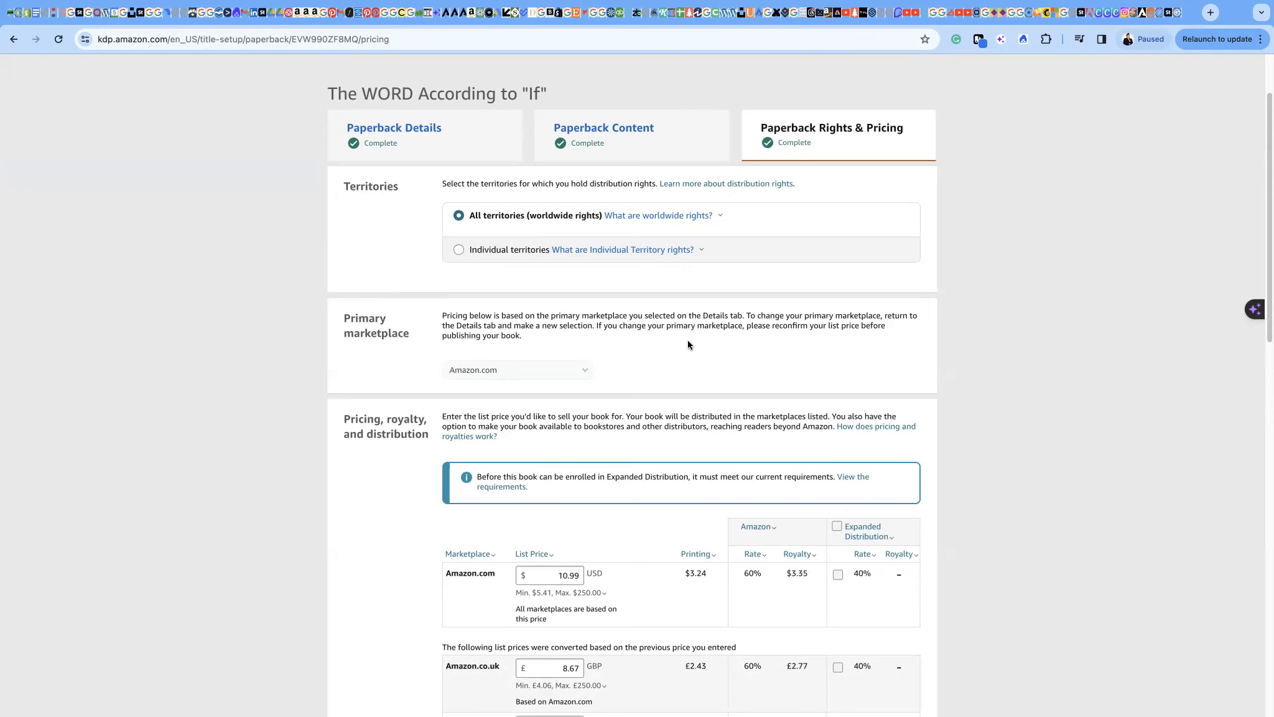
pyautogui.scroll(-5, 691, 345)
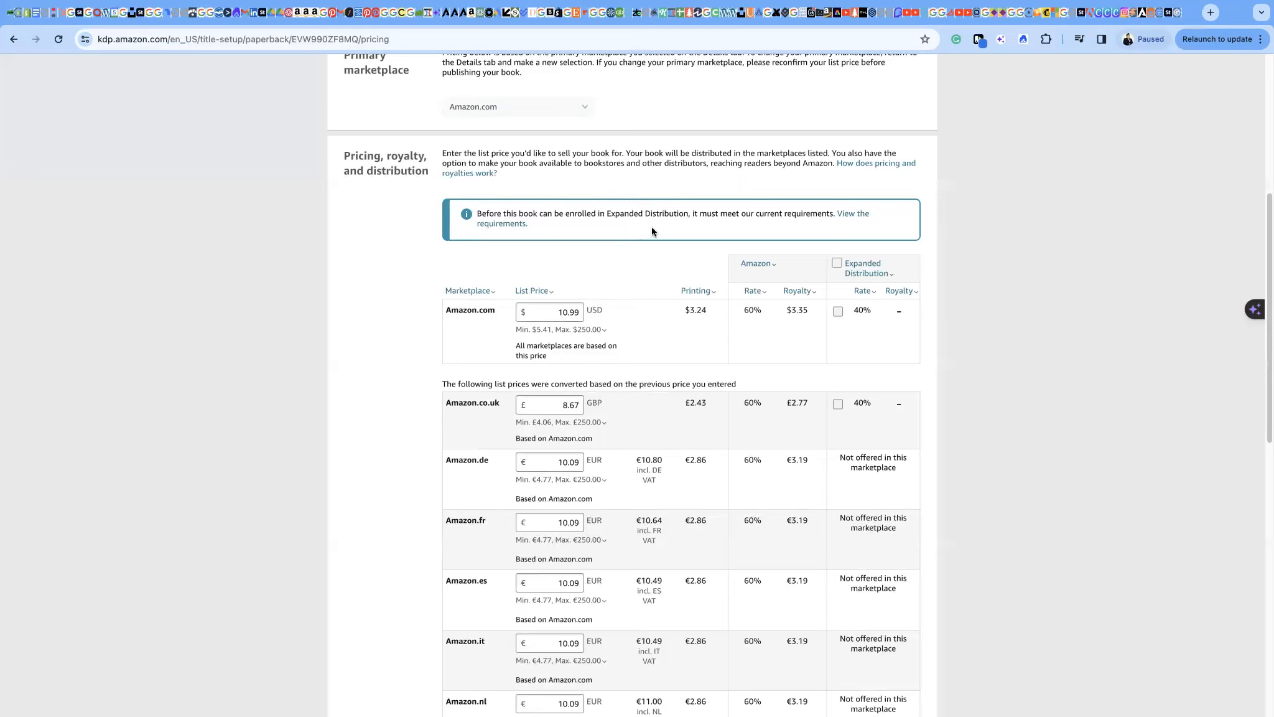
pyautogui.click(545, 330)
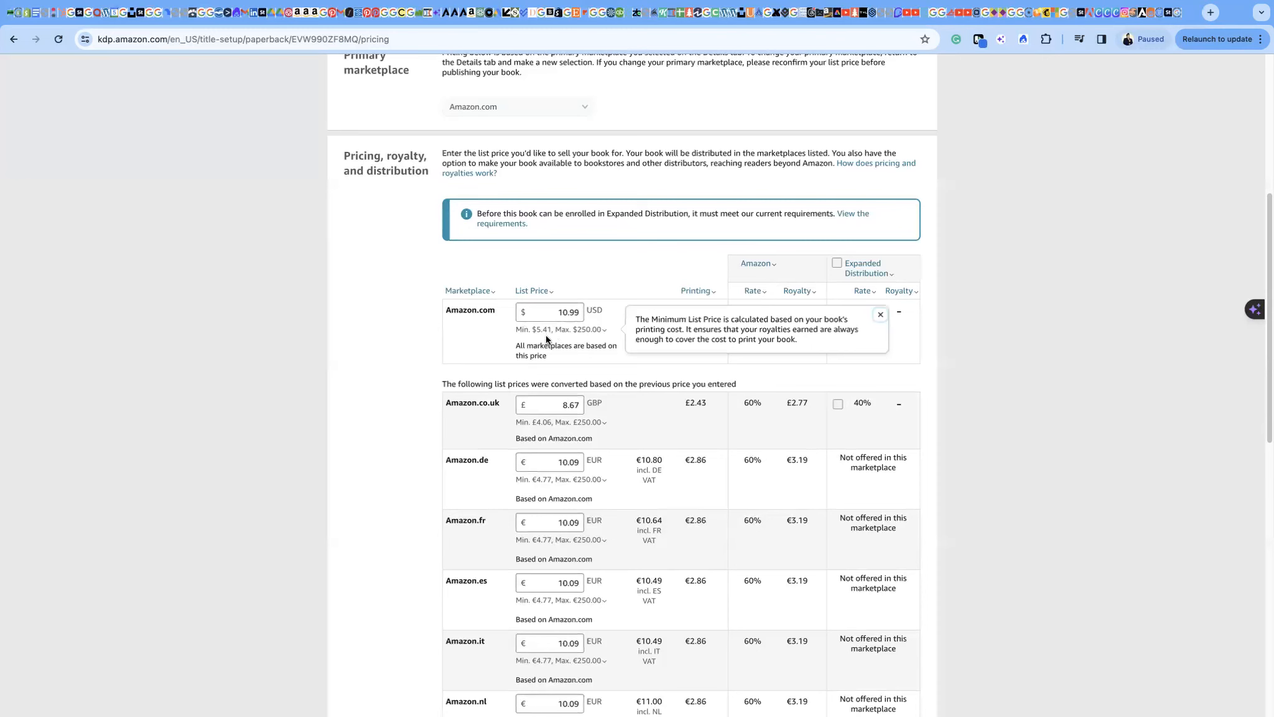
pyautogui.click(546, 336)
pyautogui.click(541, 336)
pyautogui.click(539, 332)
pyautogui.click(538, 334)
pyautogui.click(540, 336)
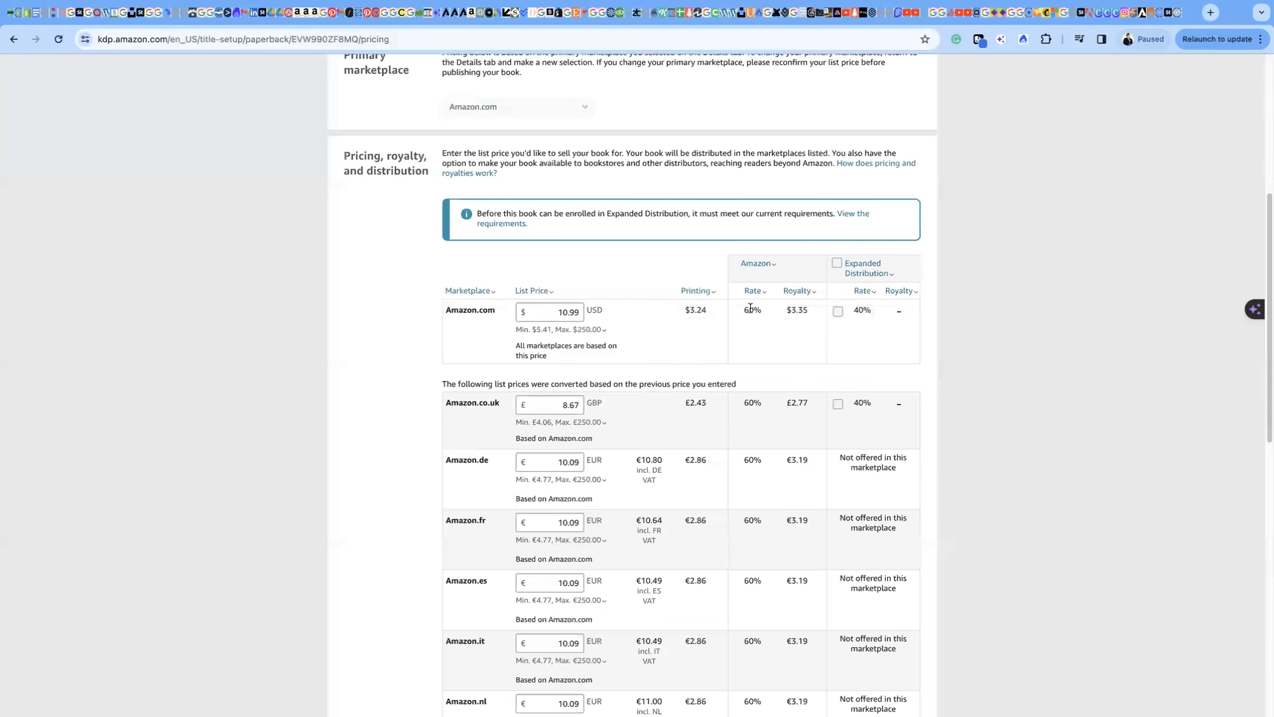
# Read the explanation of the Amazon royalty rate and check the Expanded Distribution option
pyautogui.moveTo(765, 289)
pyautogui.click(757, 292)
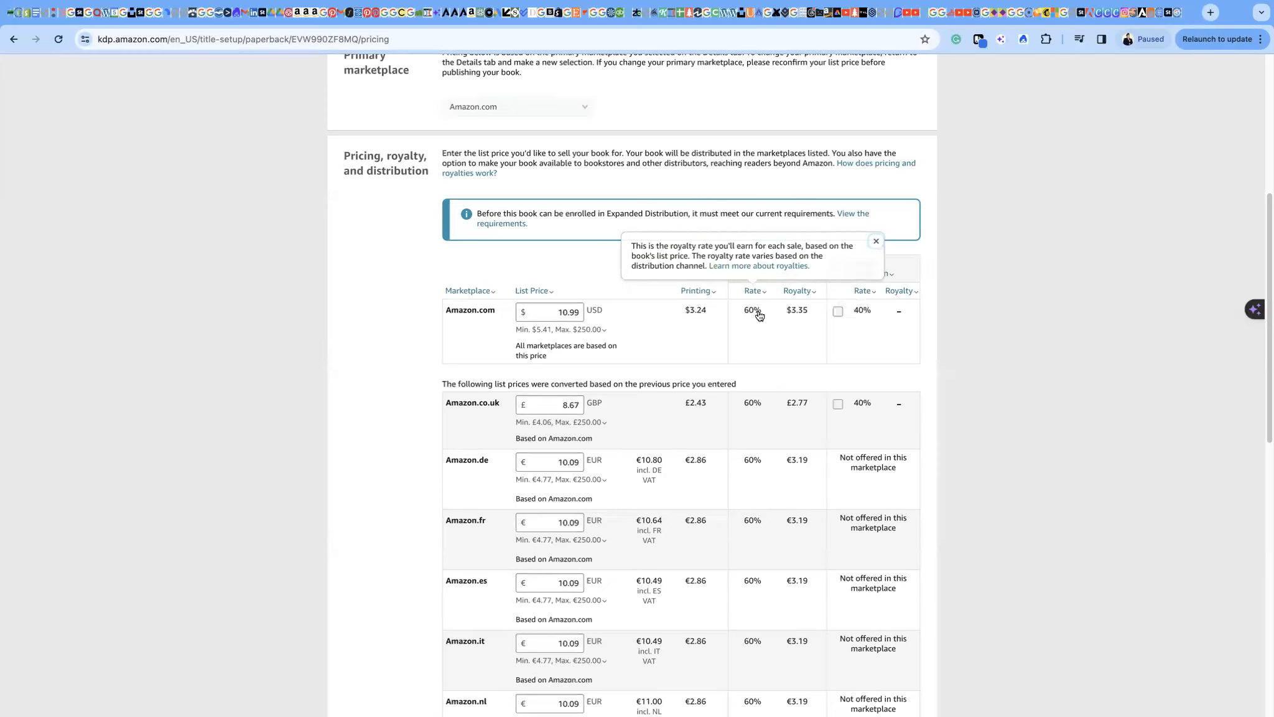
pyautogui.click(759, 316)
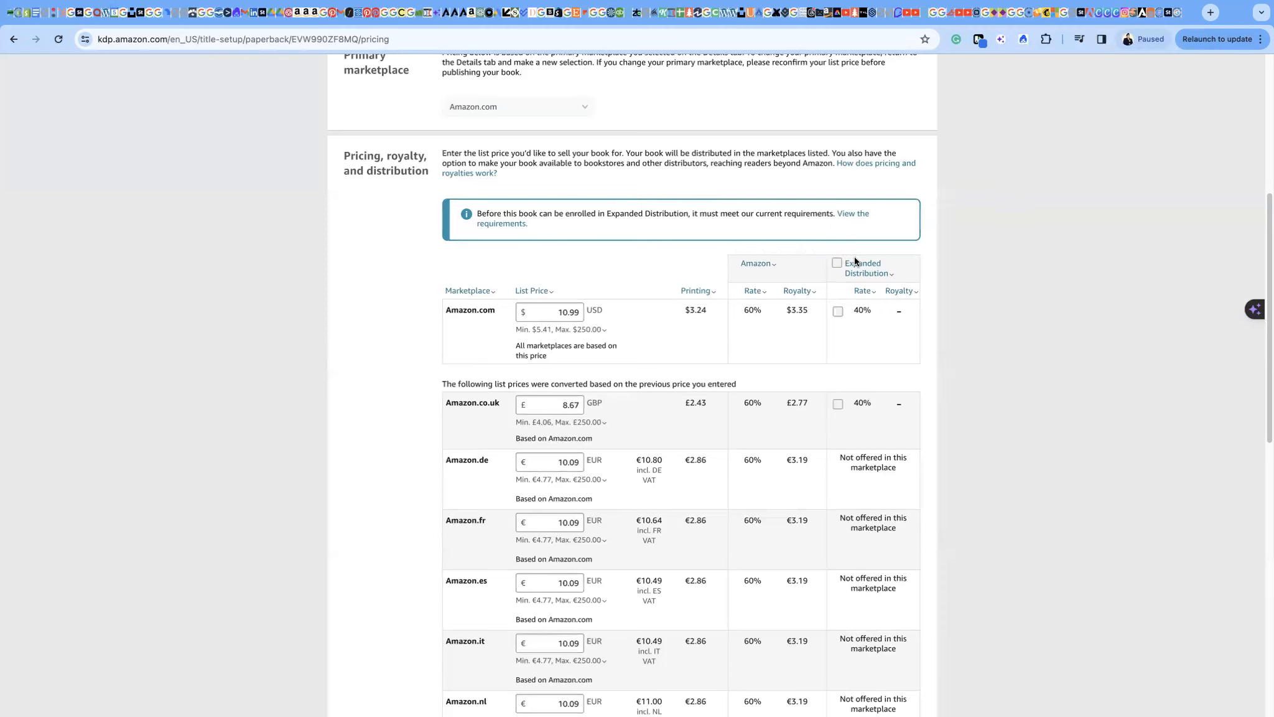
pyautogui.moveTo(864, 268)
# Review the list prices, printing costs and royalties for Amazon.com and the other marketplaces converted from its price
pyautogui.click(560, 314)
pyautogui.click(573, 409)
pyautogui.click(574, 466)
pyautogui.scroll(-3, 547, 448)
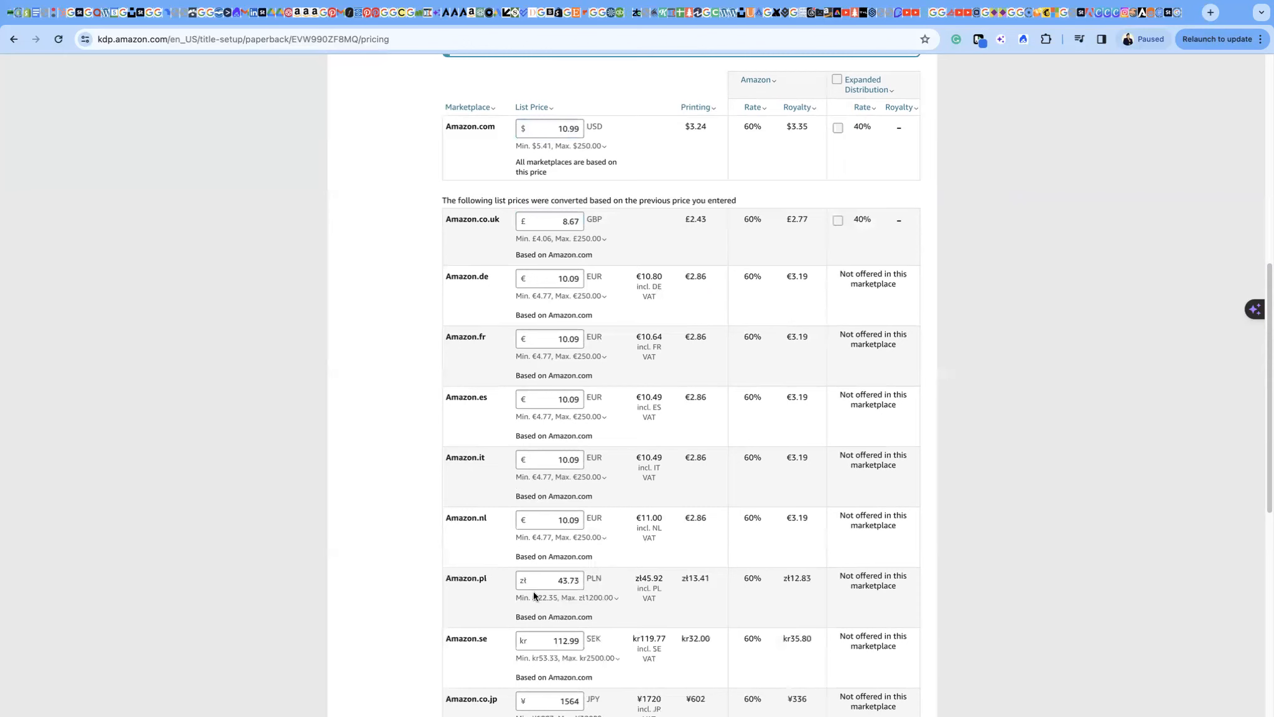
pyautogui.scroll(-3, 579, 614)
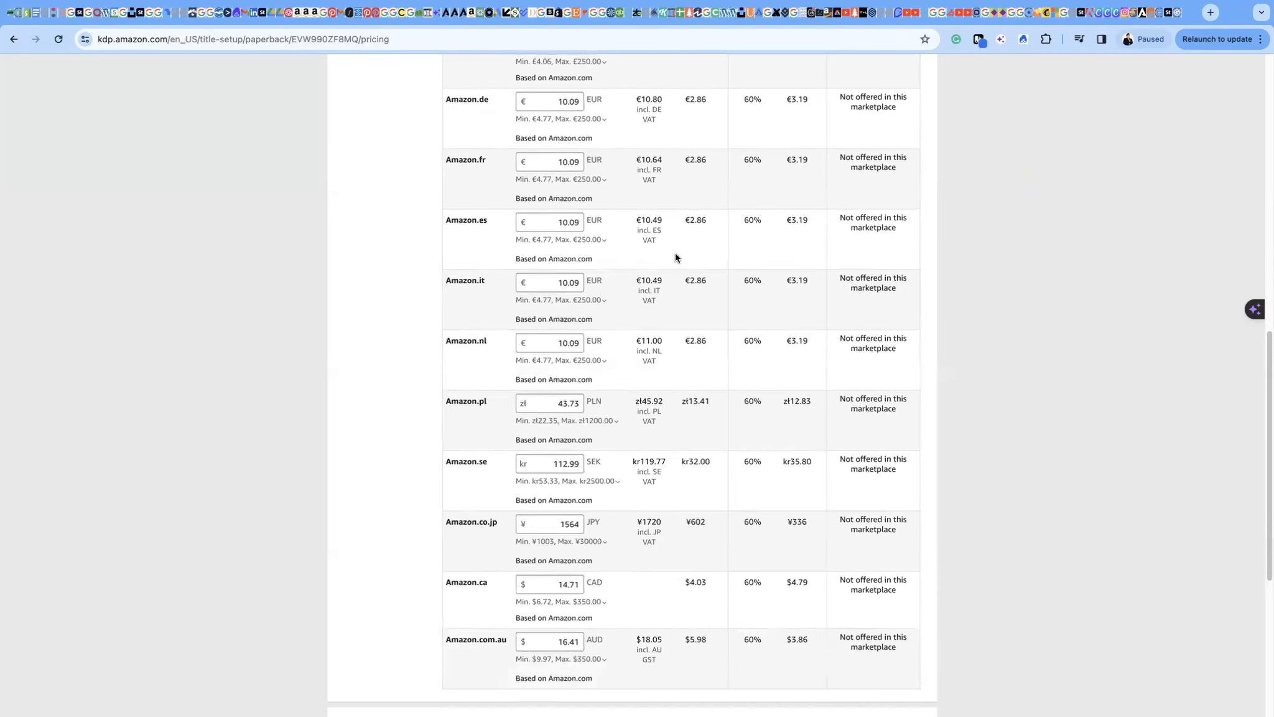
pyautogui.scroll(2, 675, 257)
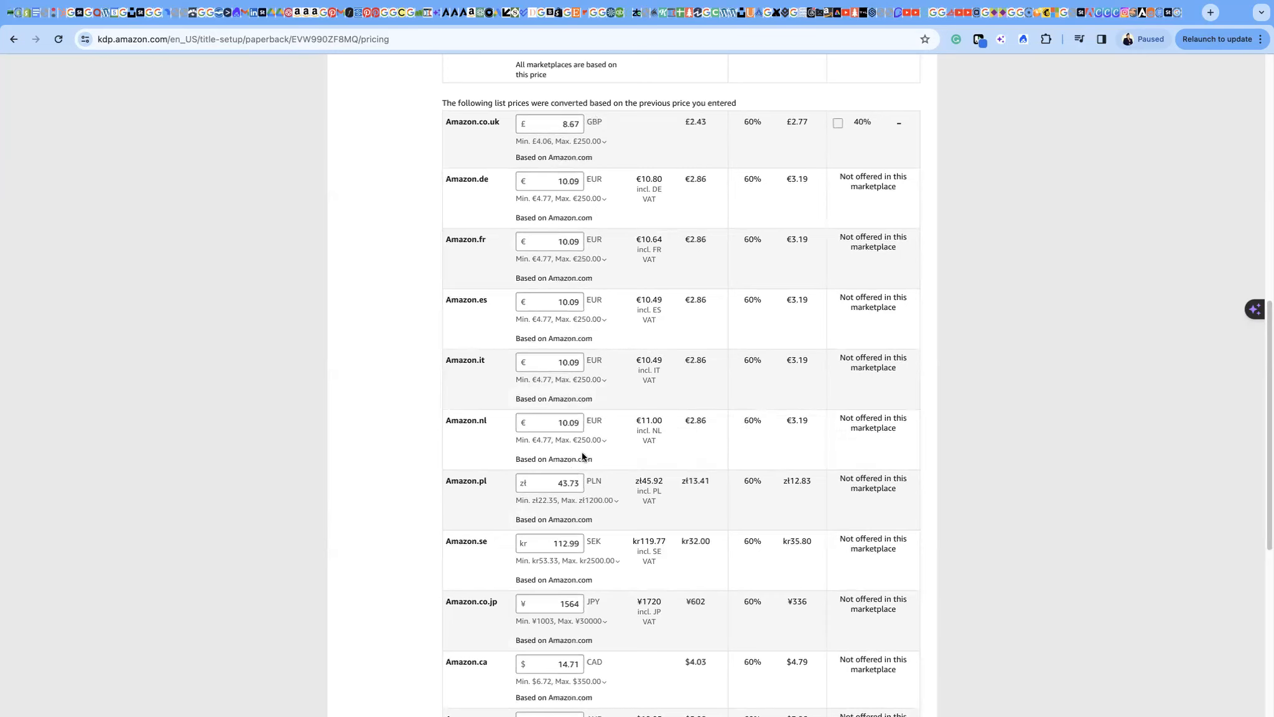
pyautogui.scroll(5, 597, 596)
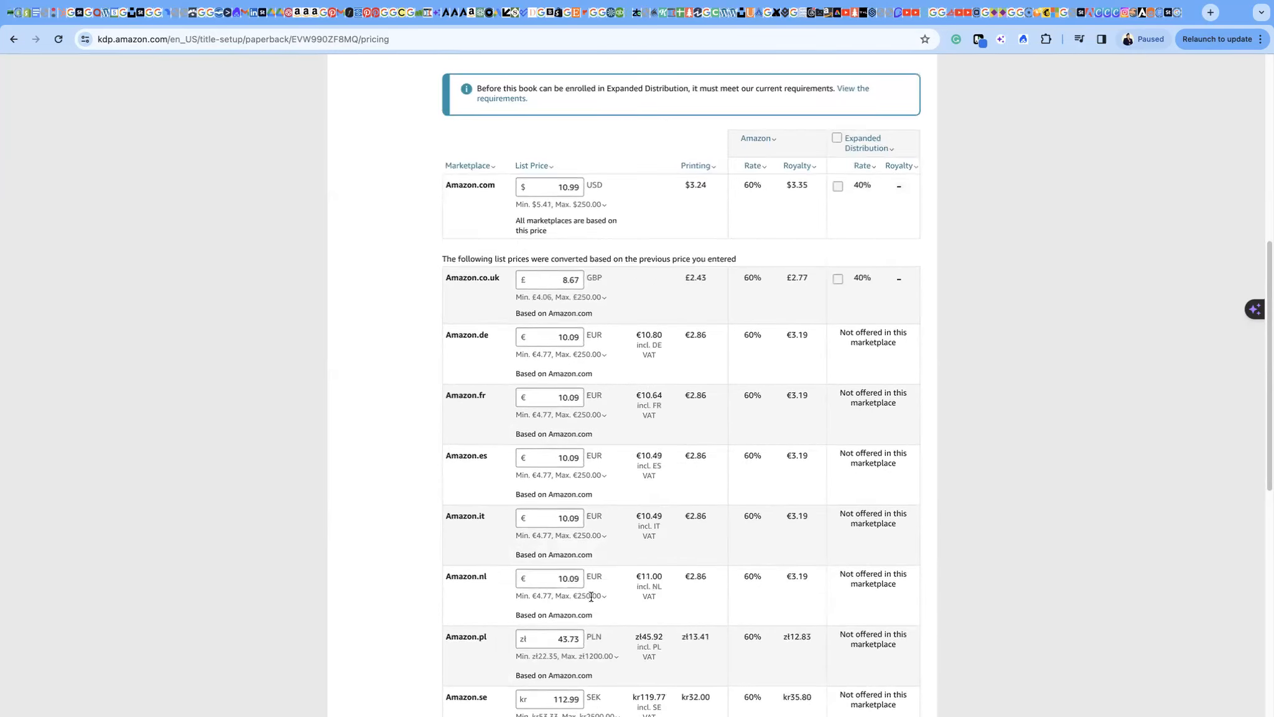
pyautogui.scroll(1, 589, 585)
pyautogui.scroll(-2, 590, 585)
pyautogui.scroll(-3, 589, 584)
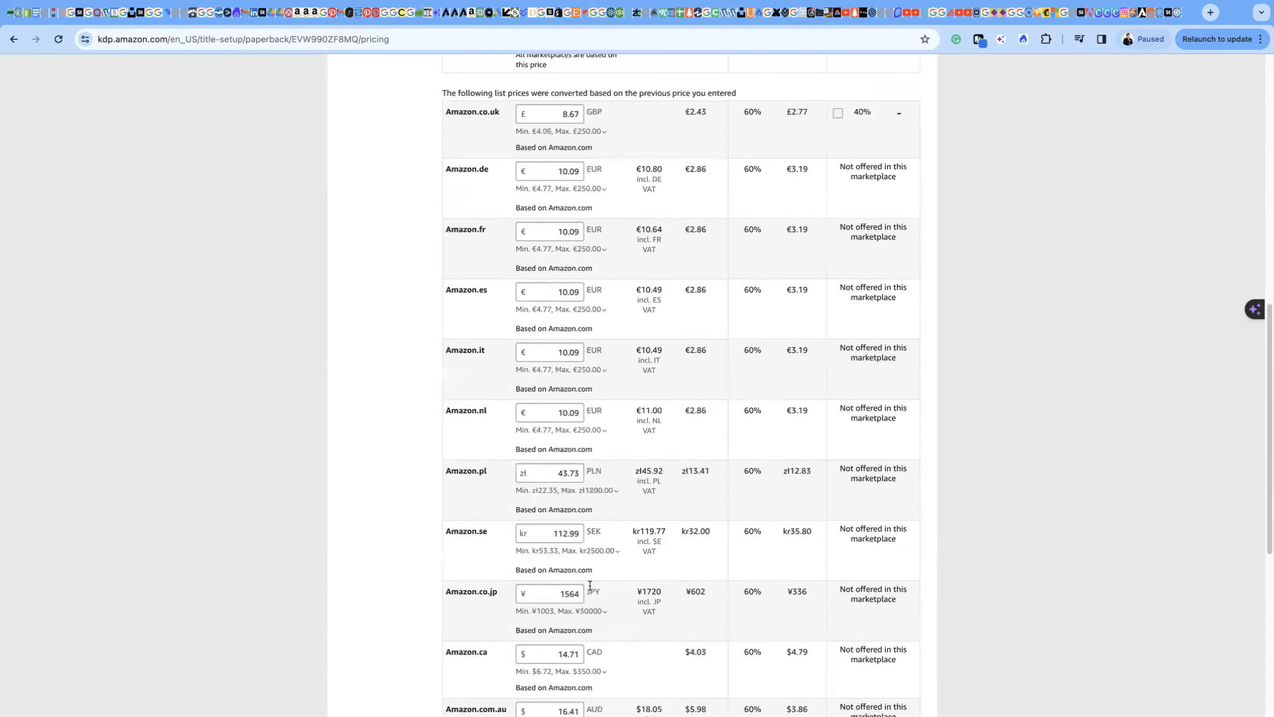
pyautogui.scroll(-1, 589, 588)
# Check the minimum list price notes for Amazon.co.jp, Amazon.ca and Amazon.com.au, and look over the terms and book proof sections
pyautogui.moveTo(591, 546)
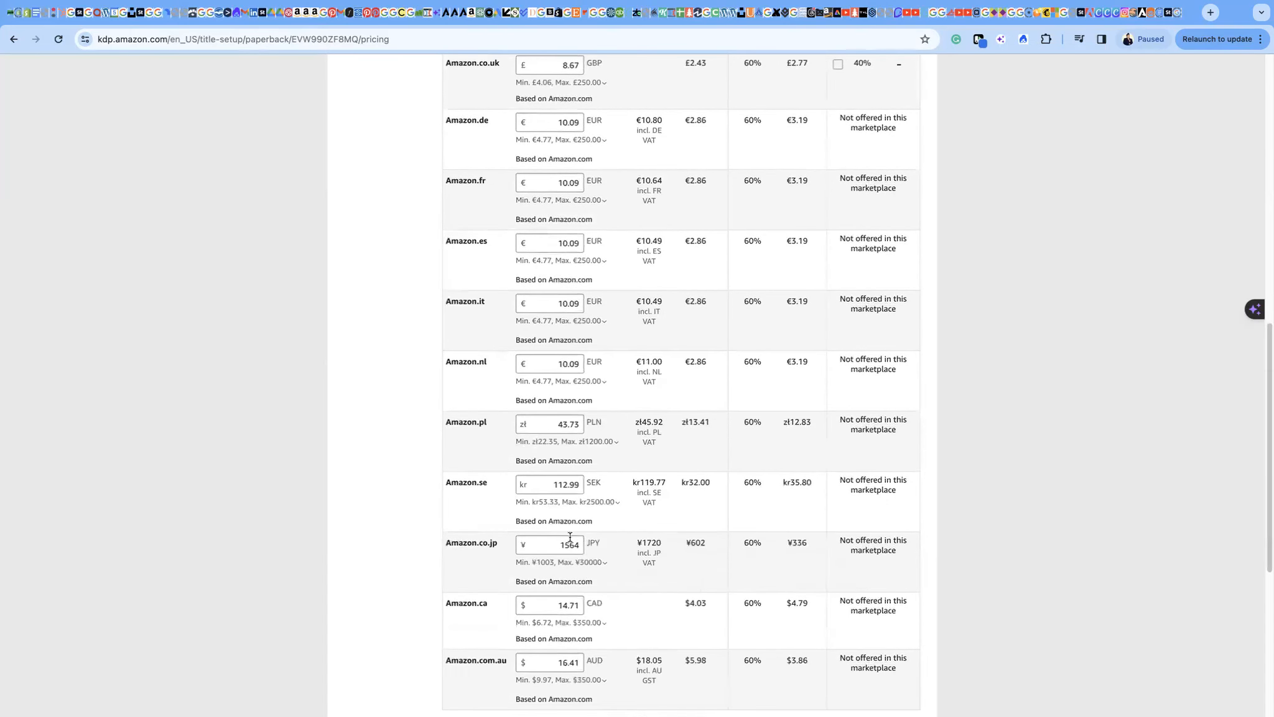
pyautogui.moveTo(602, 615)
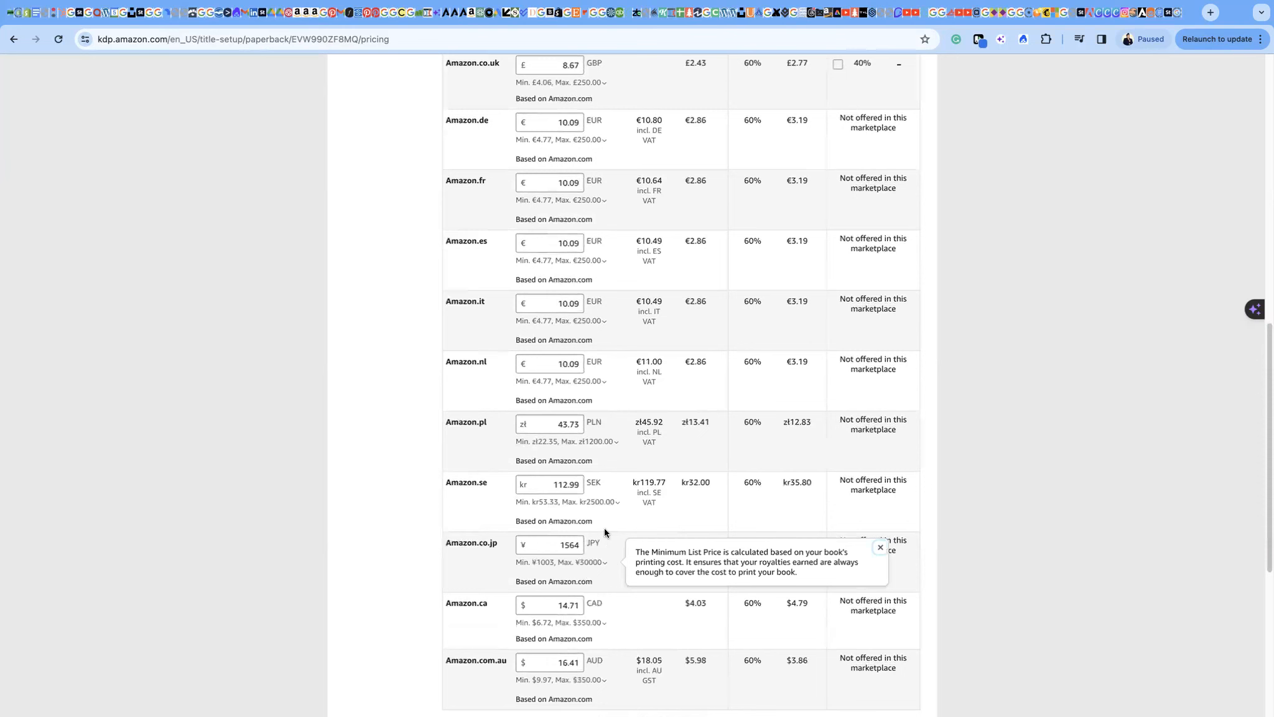
pyautogui.scroll(-1, 606, 531)
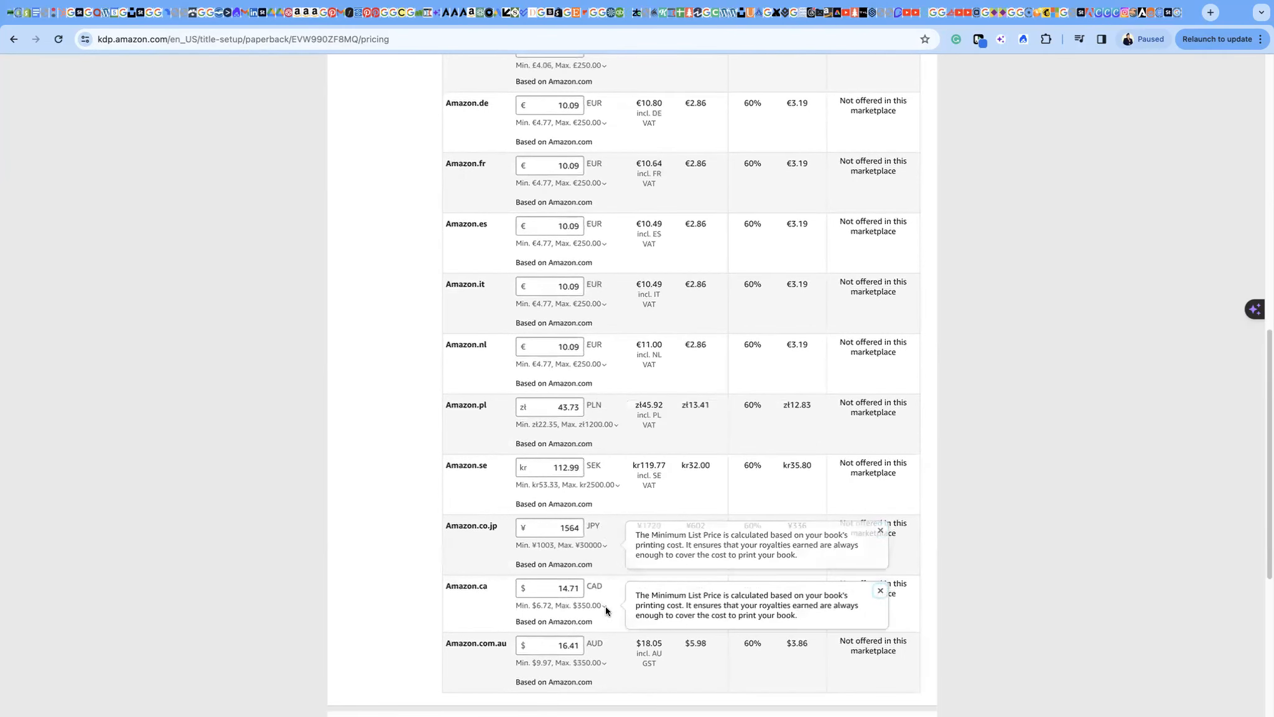
pyautogui.moveTo(592, 589)
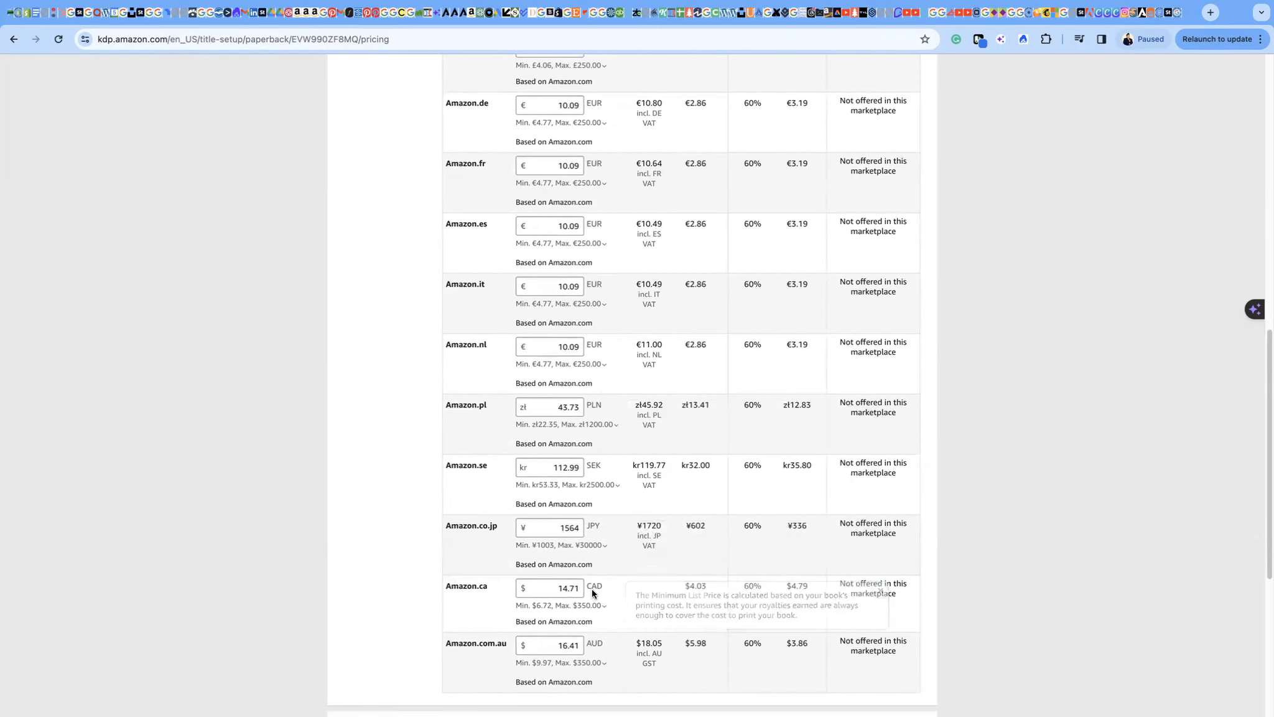
pyautogui.scroll(-4, 591, 589)
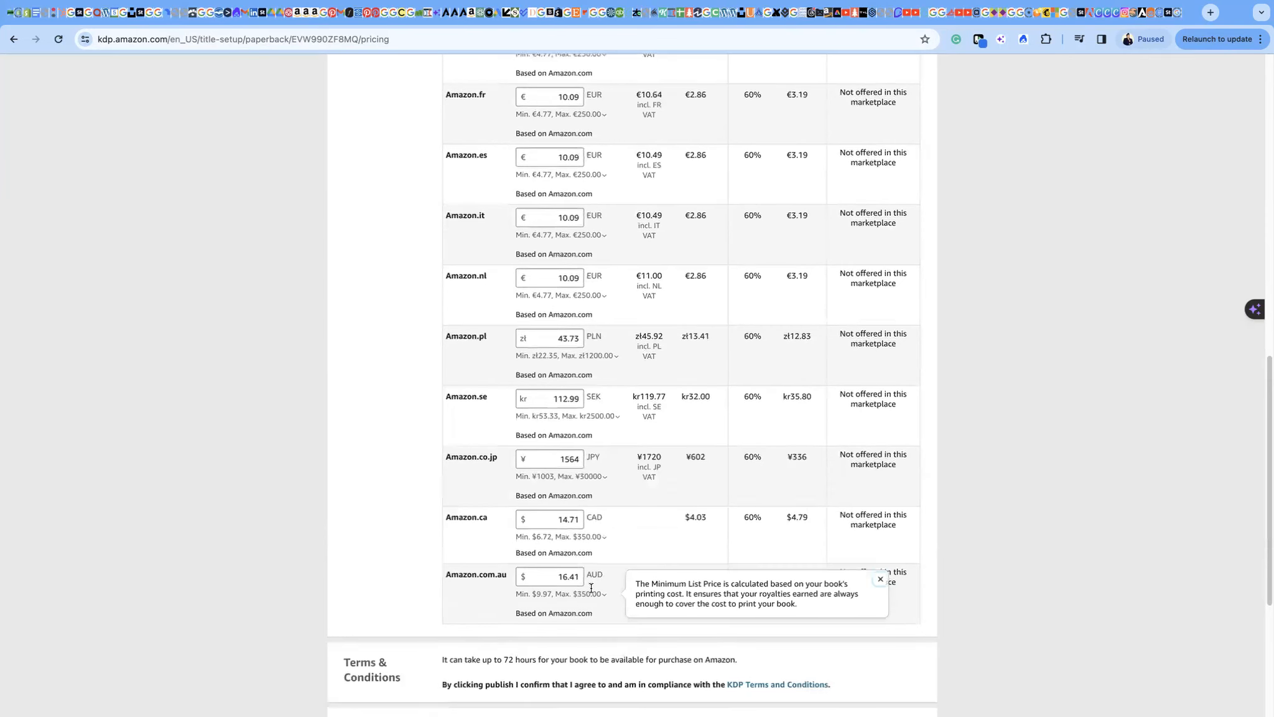
pyautogui.scroll(-4, 593, 589)
pyautogui.scroll(1, 616, 546)
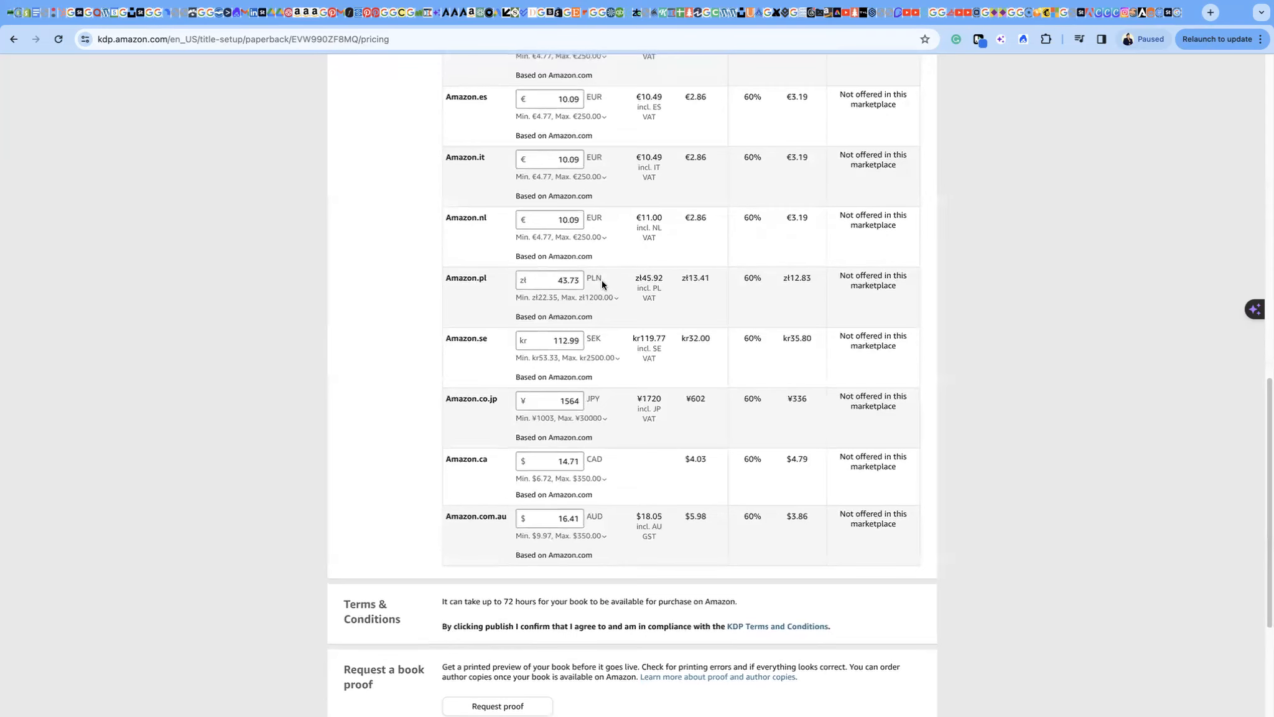
# Examine the price limits and converted list prices of Amazon.co.uk and Amazon.de in the pricing table
pyautogui.scroll(5, 603, 274)
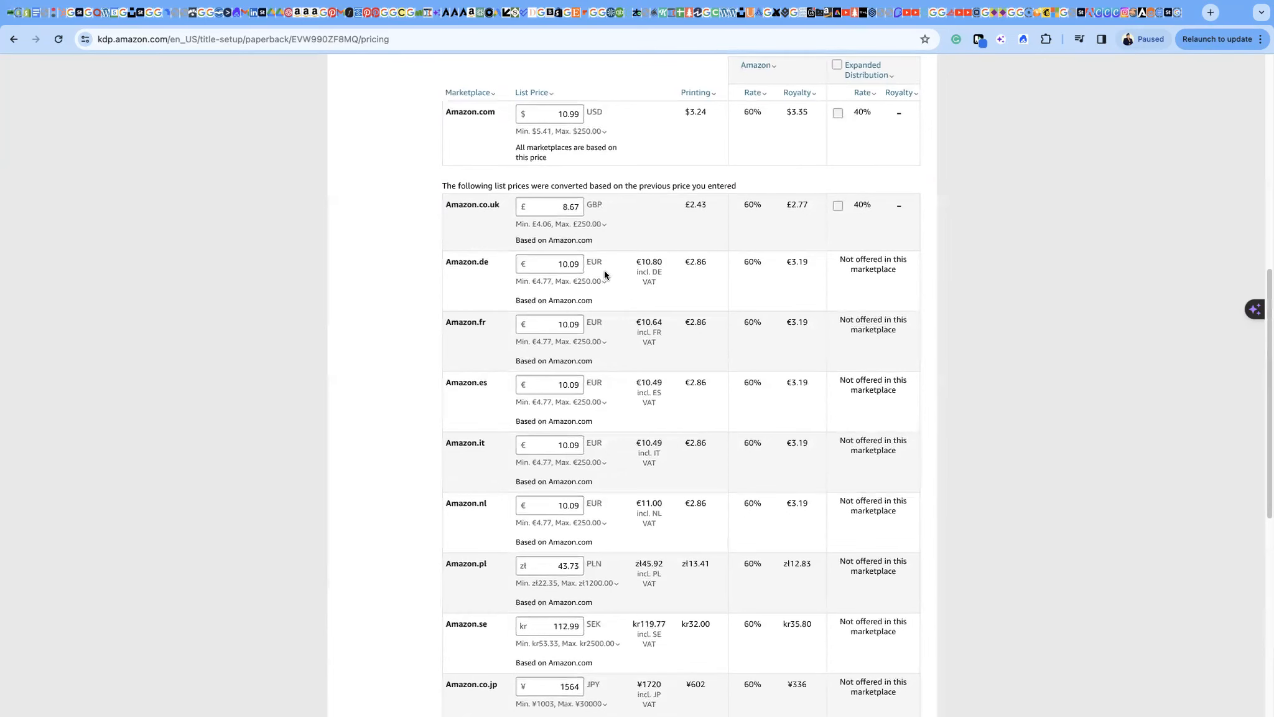
pyautogui.scroll(3, 605, 273)
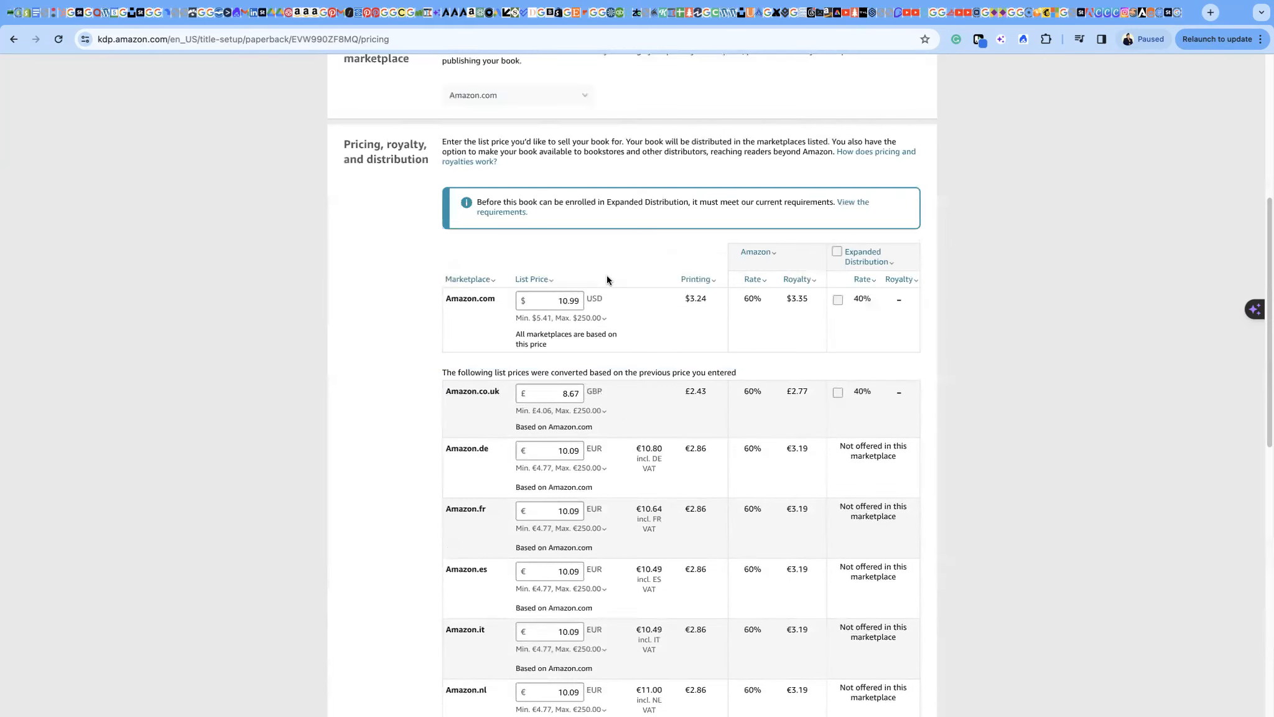
pyautogui.click(591, 467)
pyautogui.click(595, 452)
pyautogui.click(598, 413)
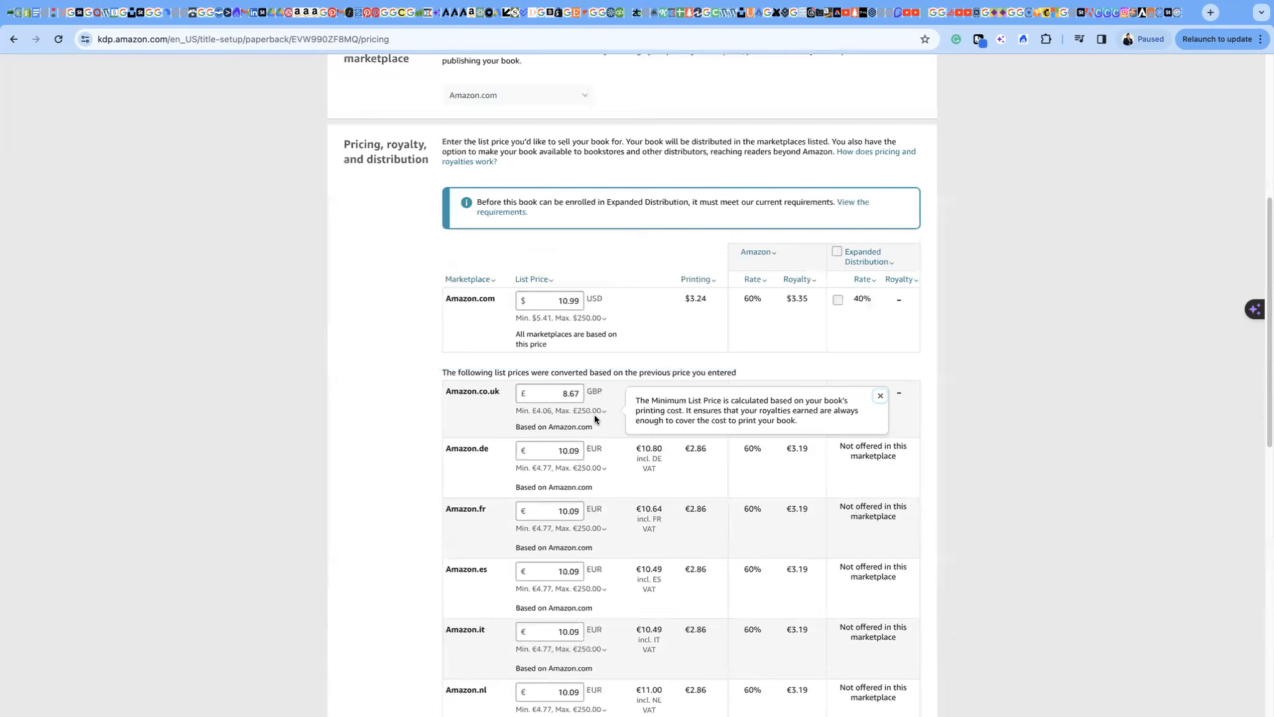
pyautogui.click(601, 498)
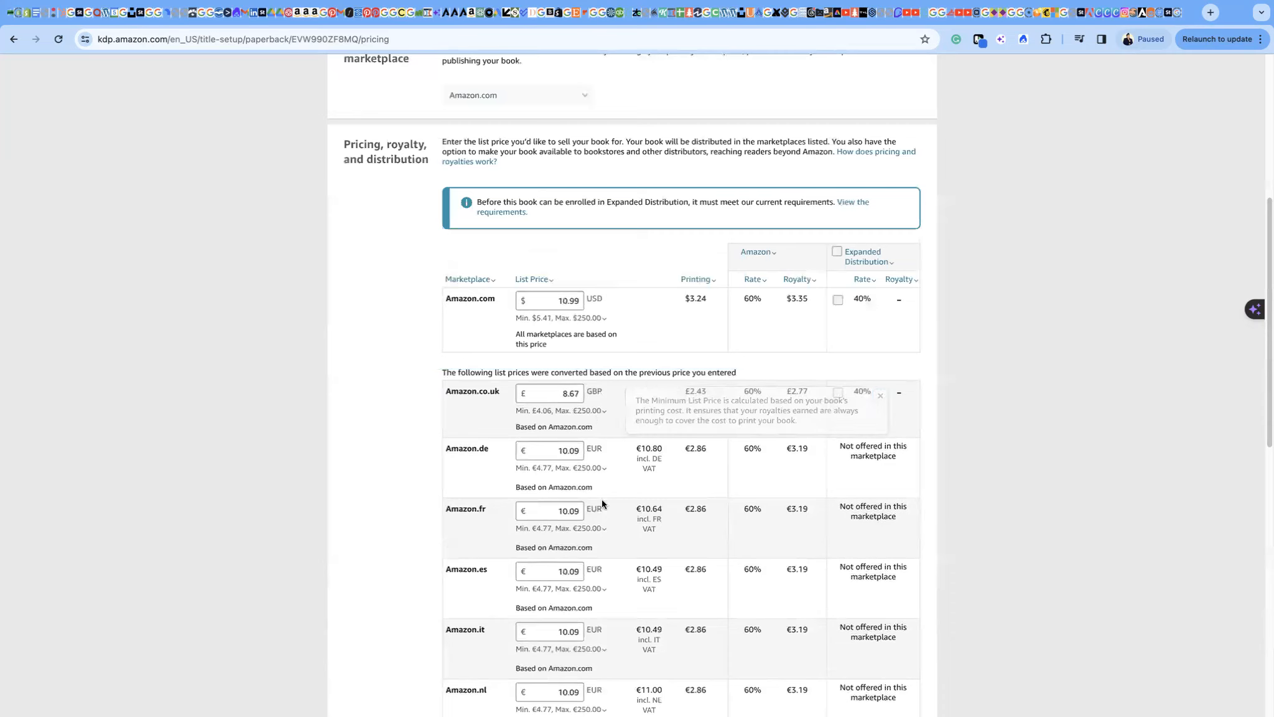
pyautogui.click(582, 469)
pyautogui.click(566, 484)
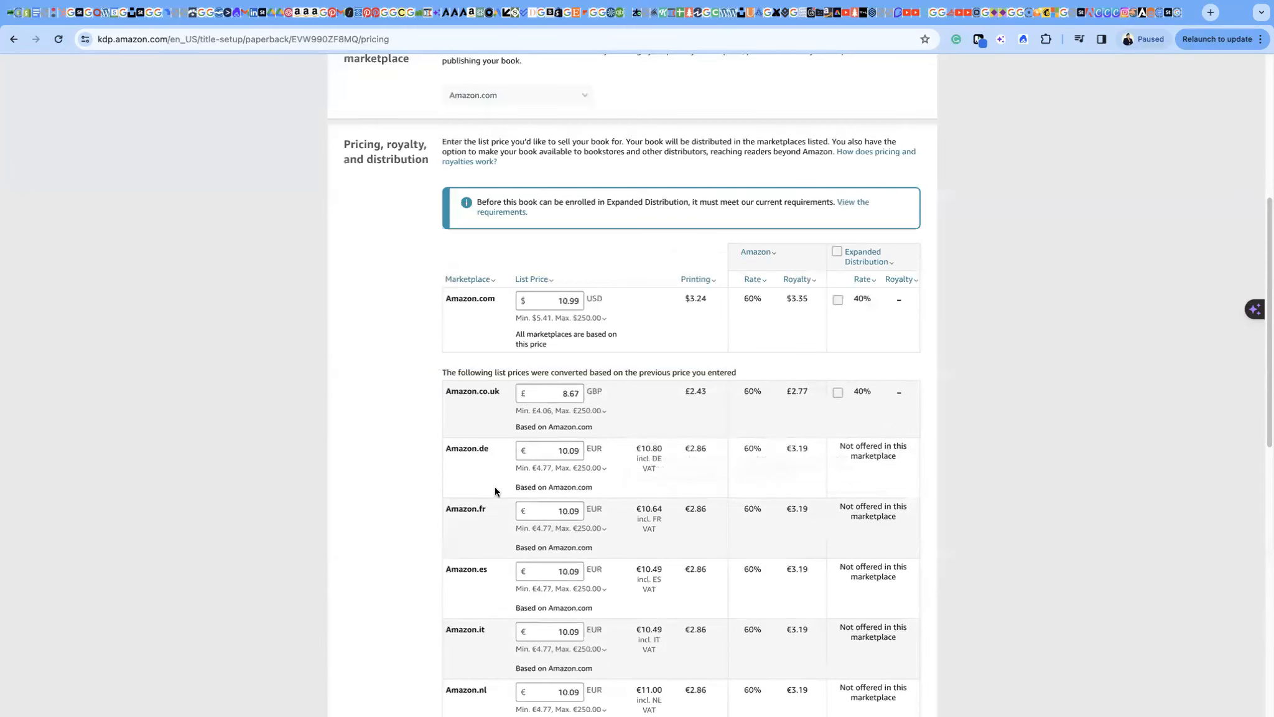
pyautogui.doubleClick(477, 449)
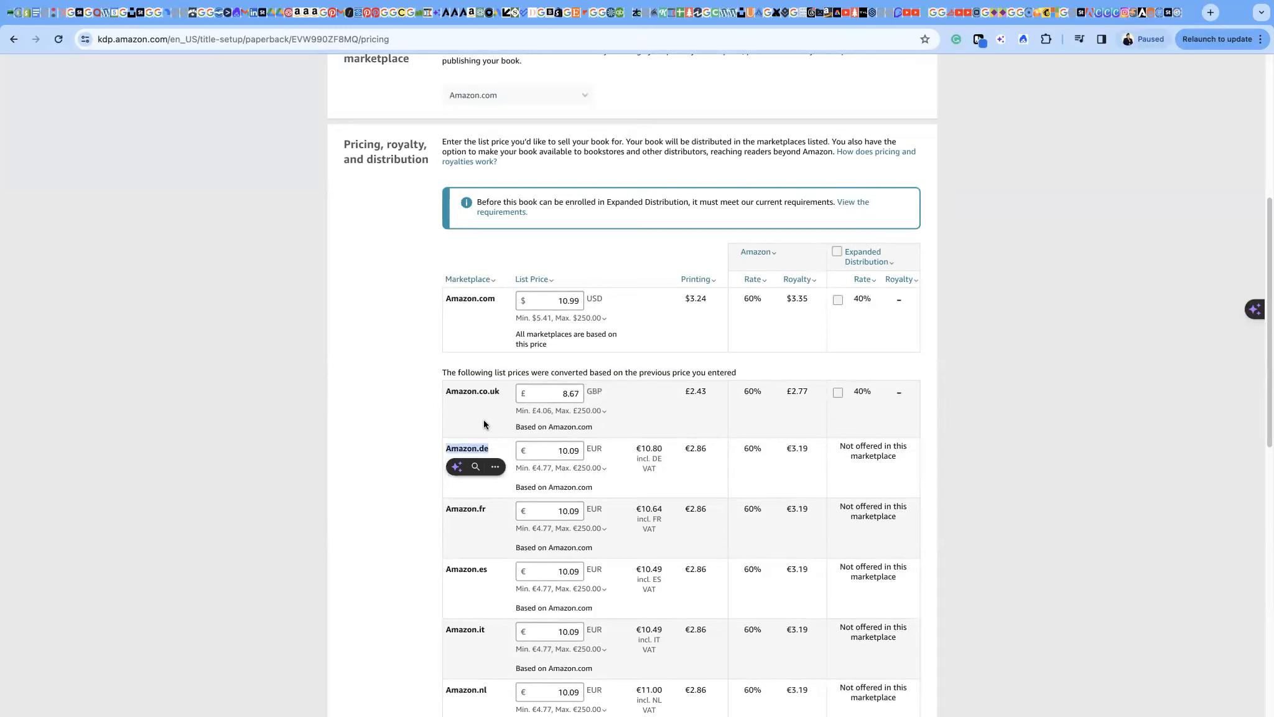
pyautogui.click(467, 446)
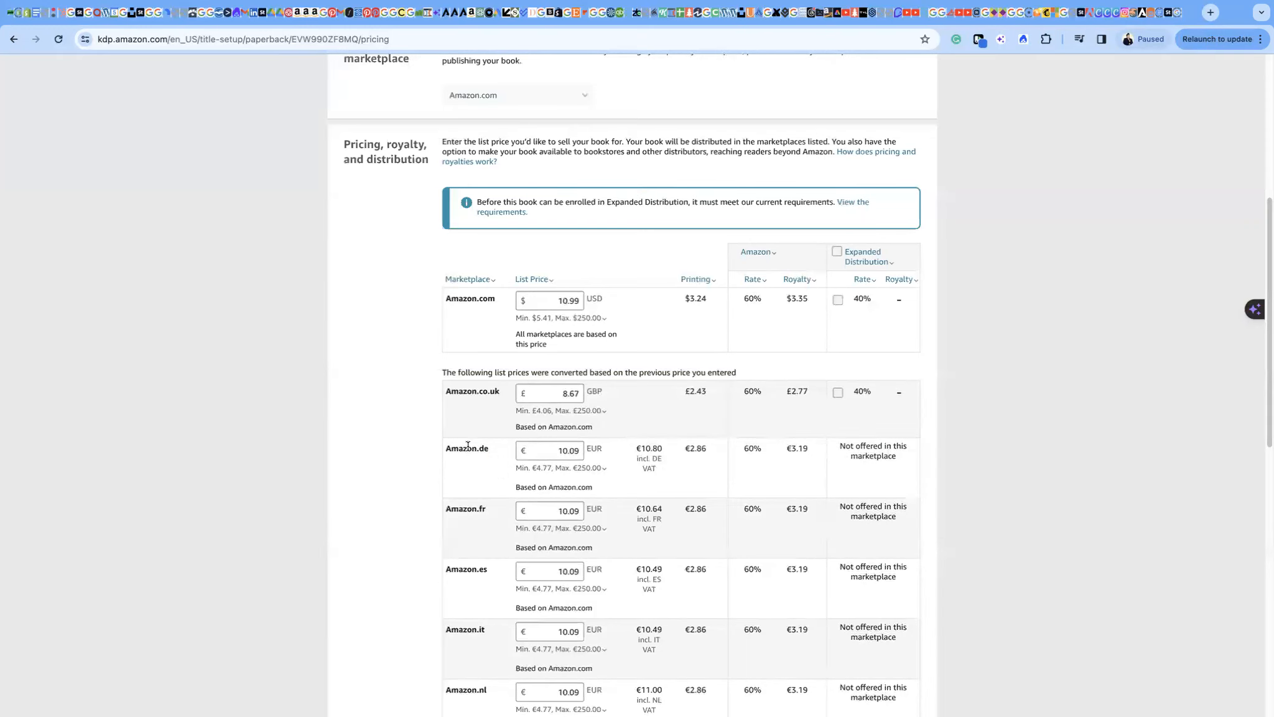
# Review the remaining prices, terms and proof request option, save the paperback as a draft, and return to the territories section
pyautogui.scroll(-1, 468, 498)
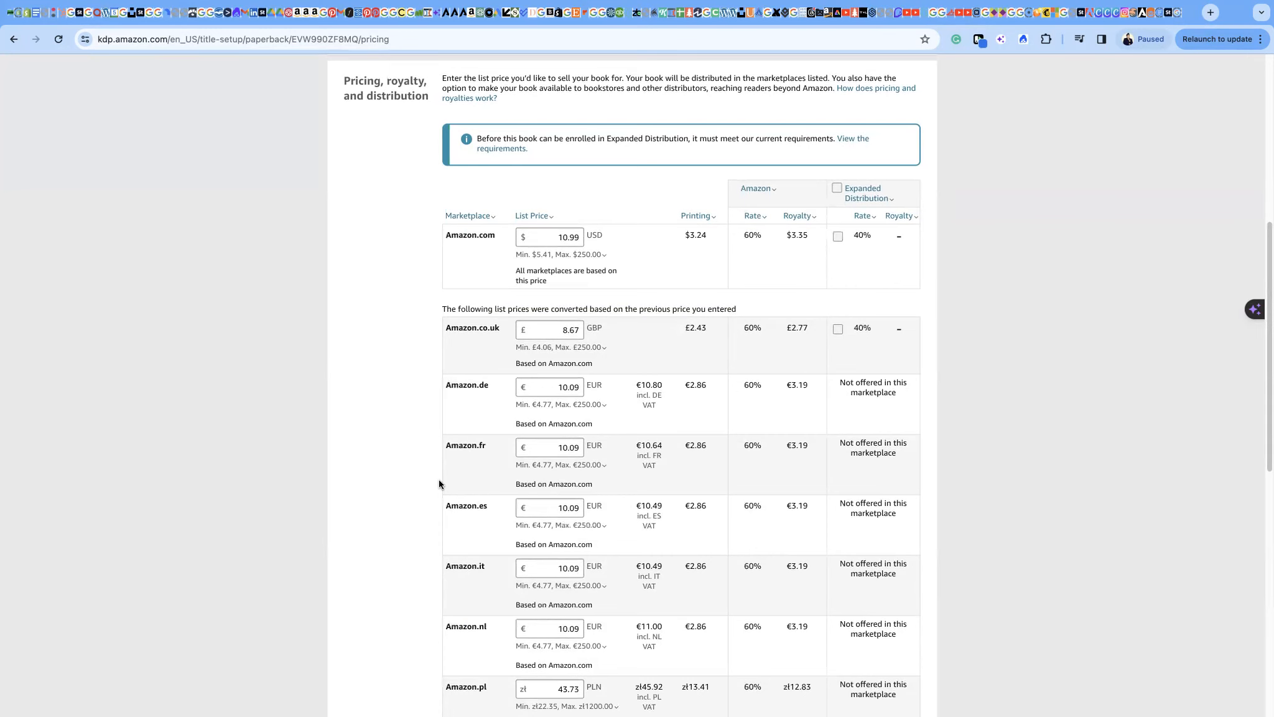
pyautogui.scroll(-5, 439, 480)
pyautogui.scroll(-1, 439, 484)
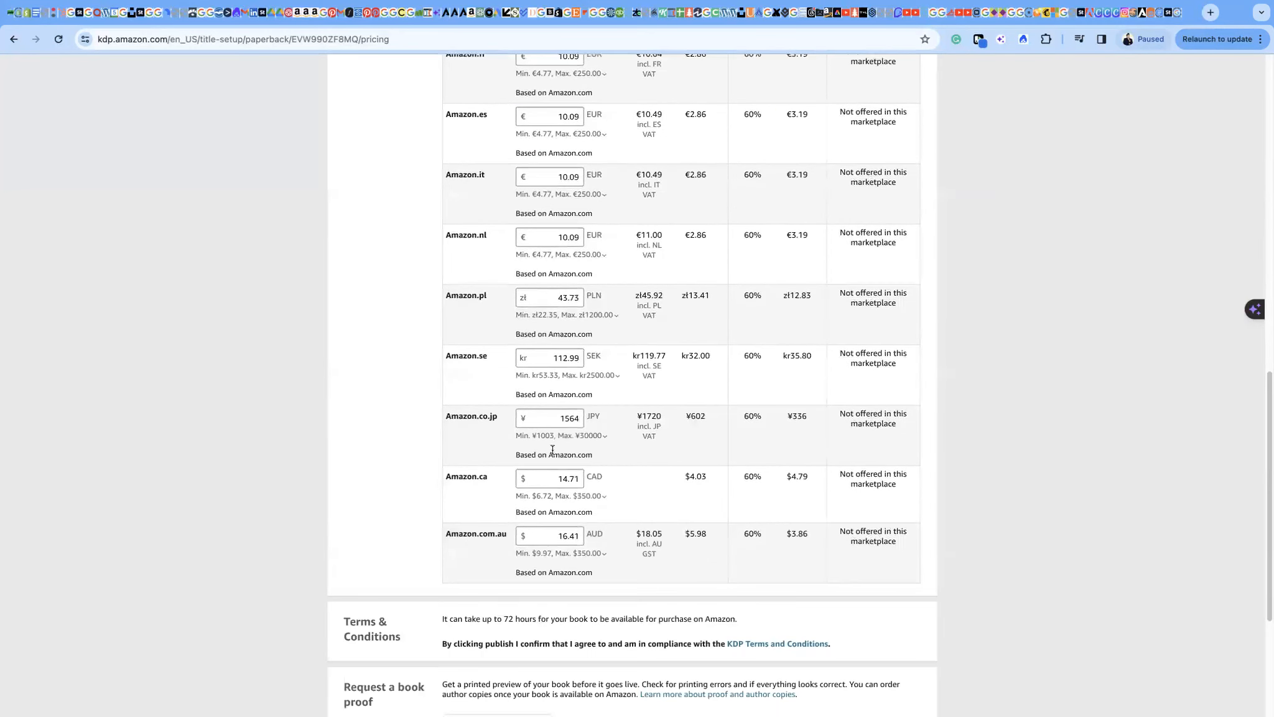
pyautogui.scroll(-4, 415, 551)
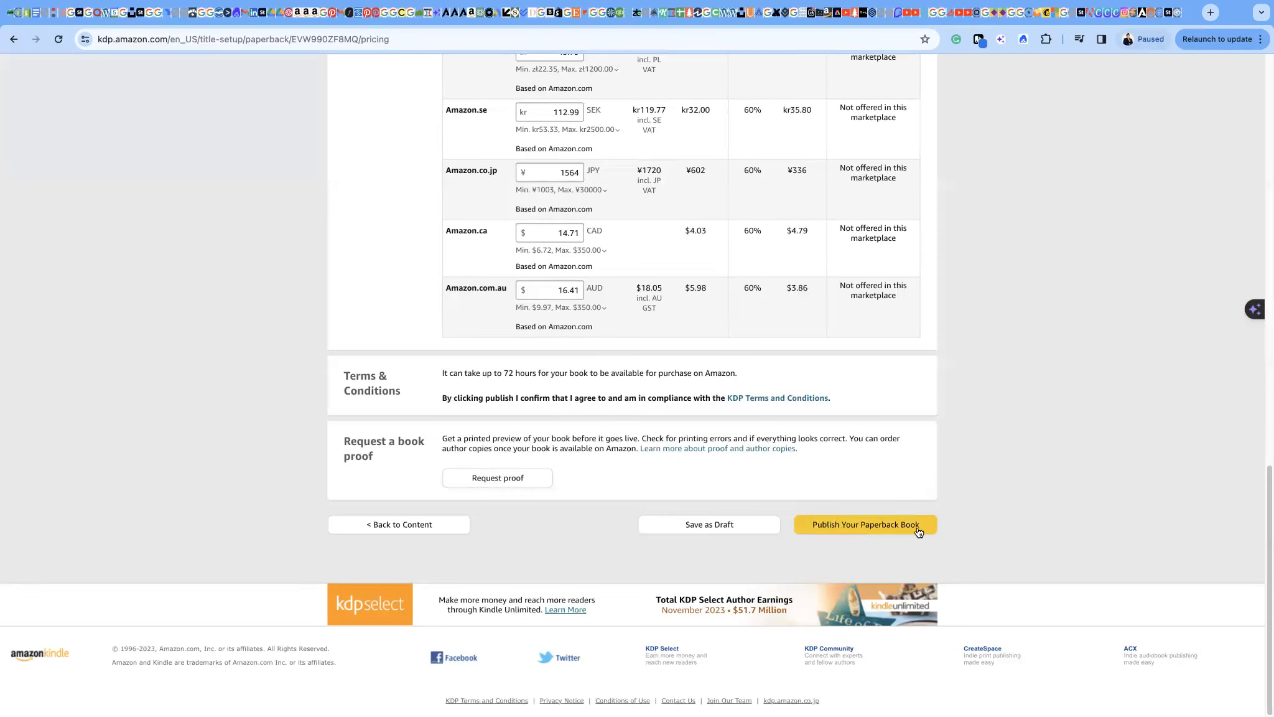
pyautogui.click(706, 529)
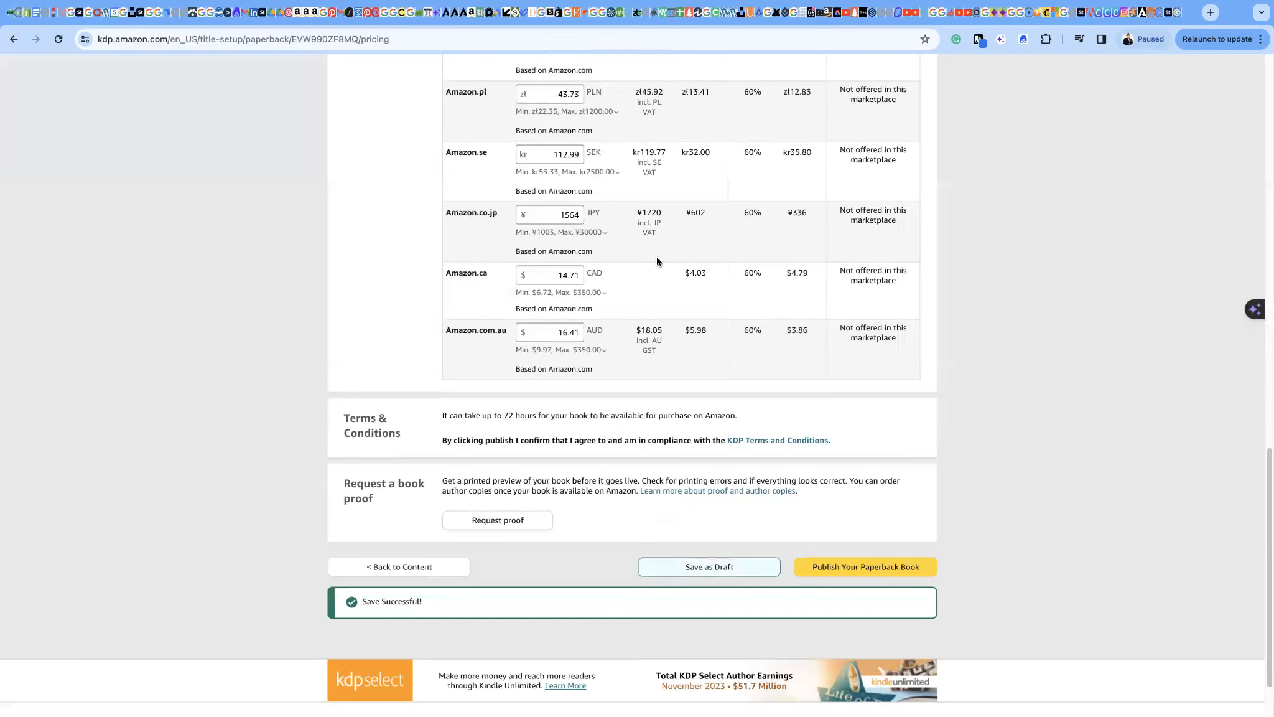
pyautogui.scroll(1, 695, 235)
pyautogui.scroll(15, 696, 235)
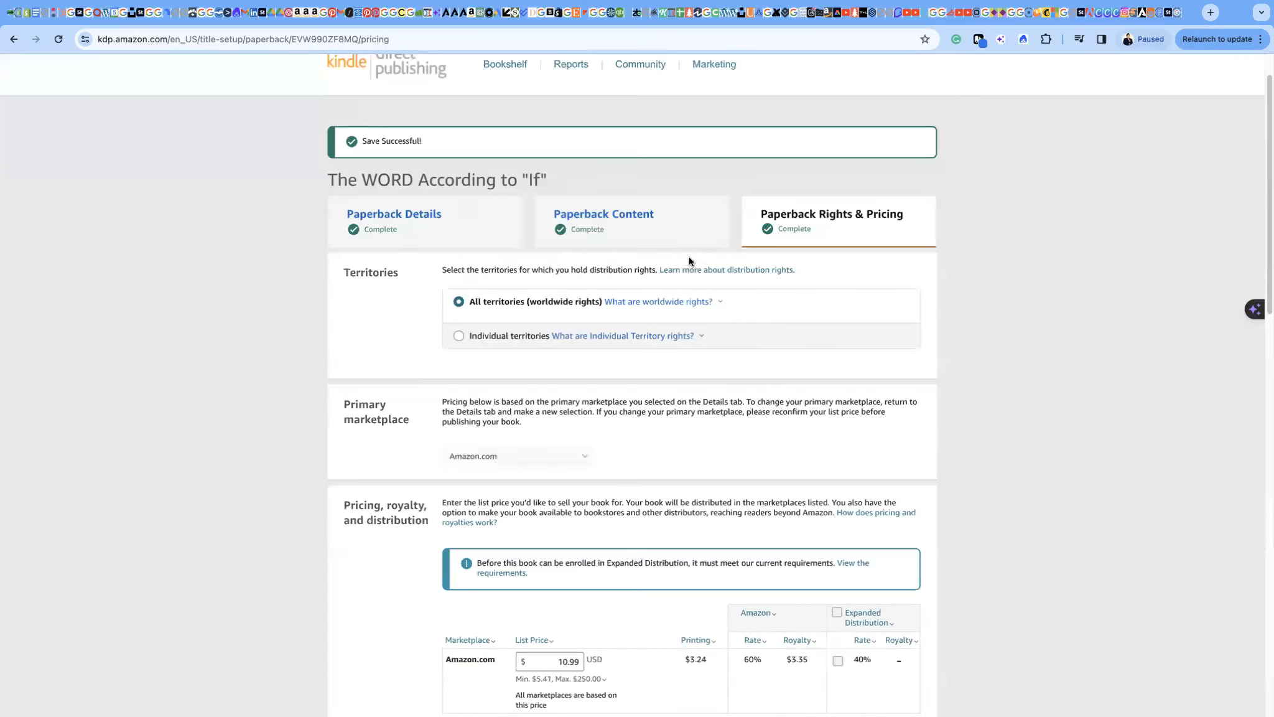
# Look over the whole rights and pricing page once more, from territories through marketplace prices to the terms, book proof and publishing options
pyautogui.scroll(1, 688, 261)
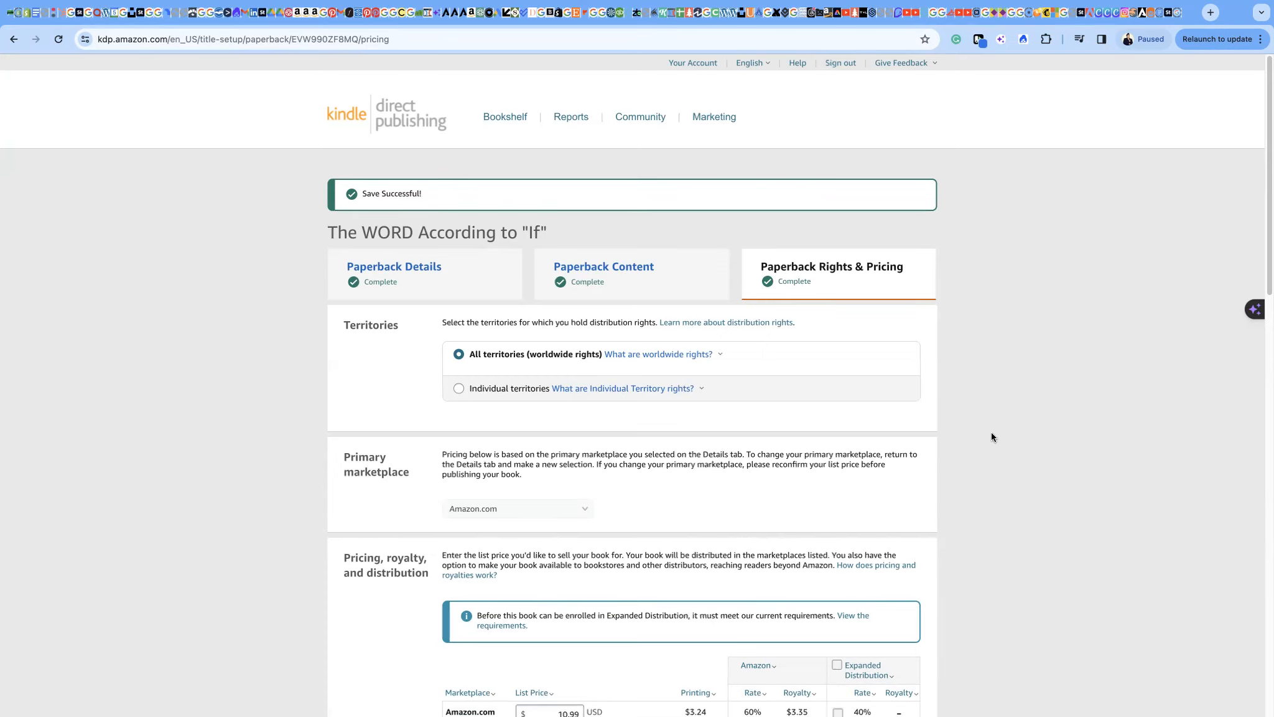
pyautogui.scroll(-5, 990, 437)
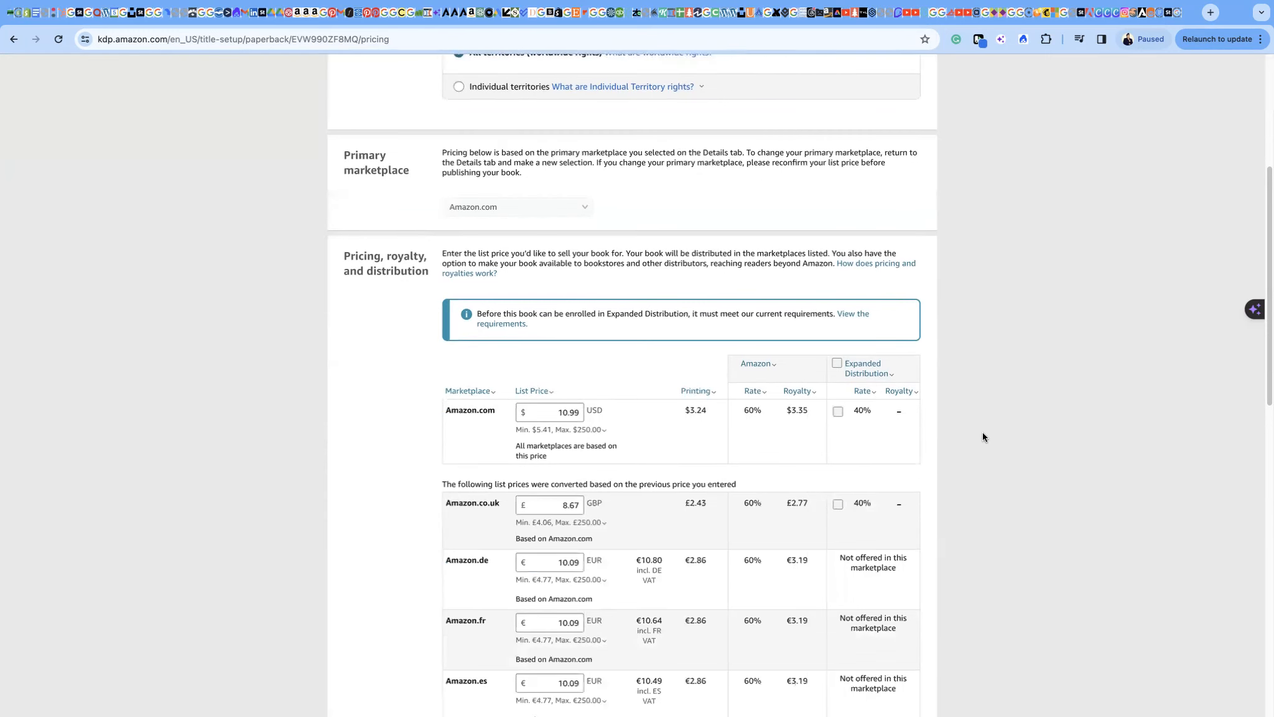
pyautogui.scroll(-3, 983, 435)
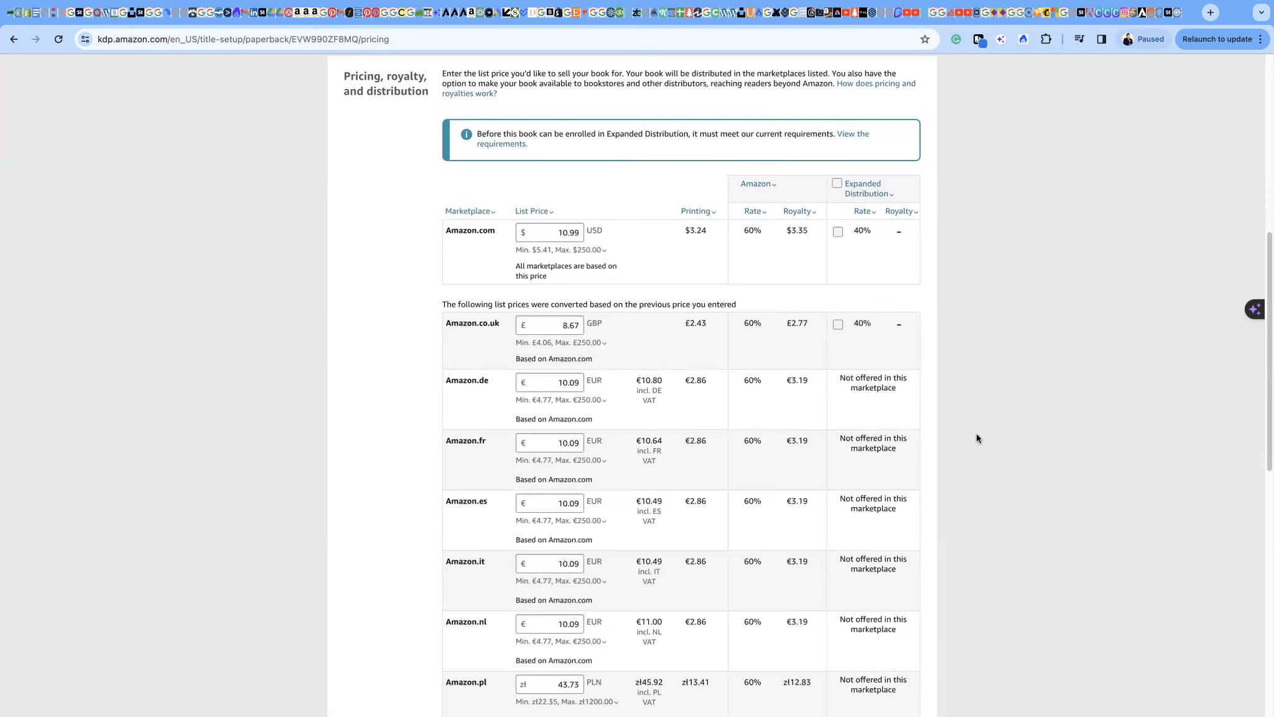
pyautogui.scroll(-7, 968, 434)
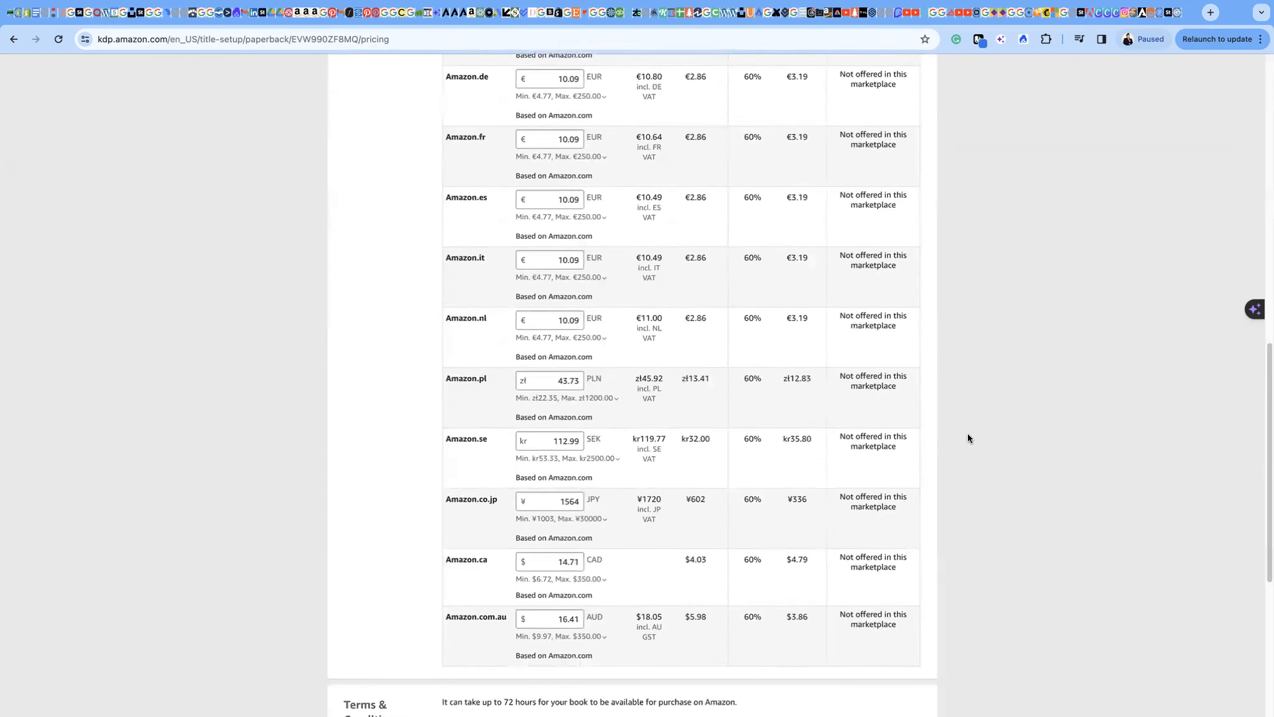
pyautogui.scroll(-3, 967, 437)
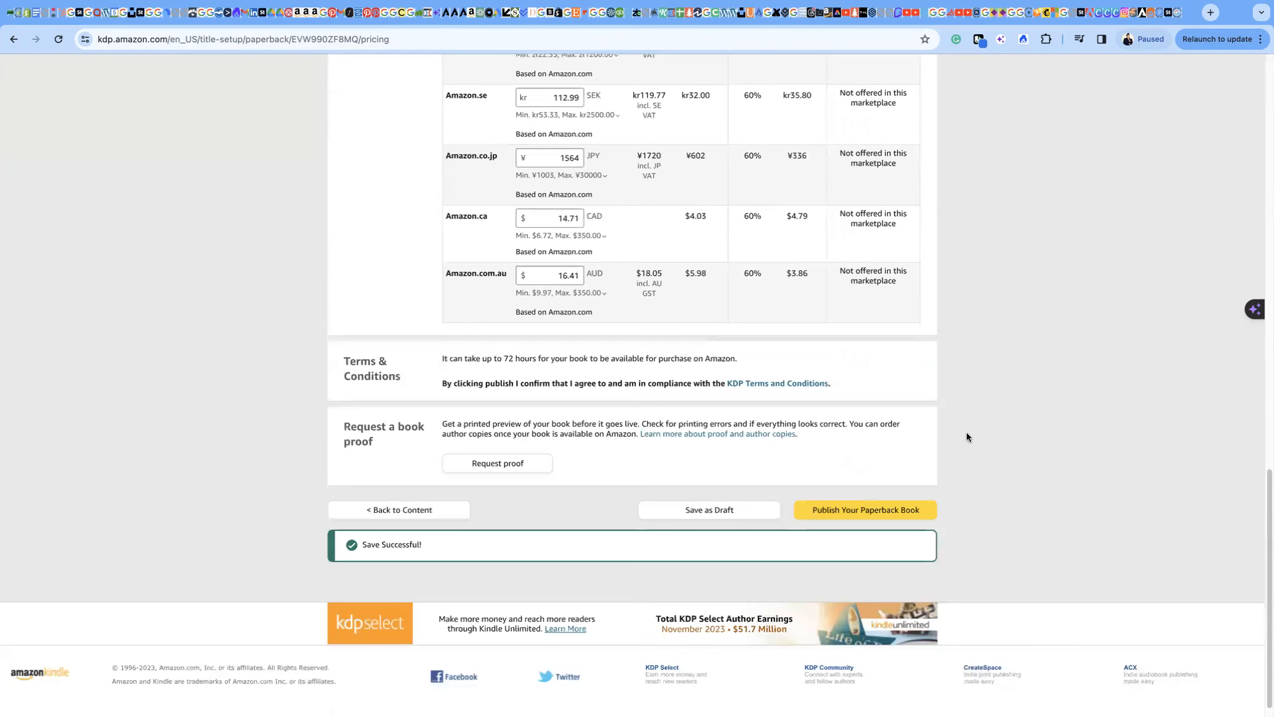
pyautogui.scroll(-1, 966, 437)
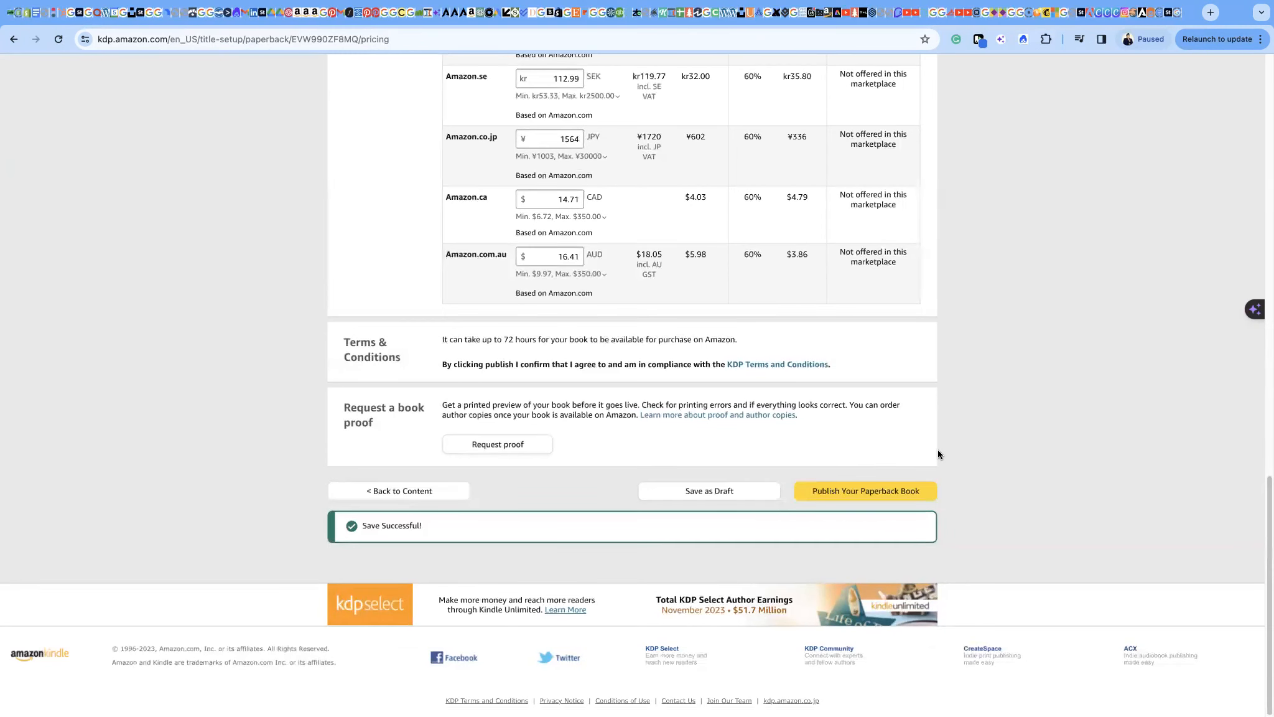
pyautogui.scroll(20, 939, 429)
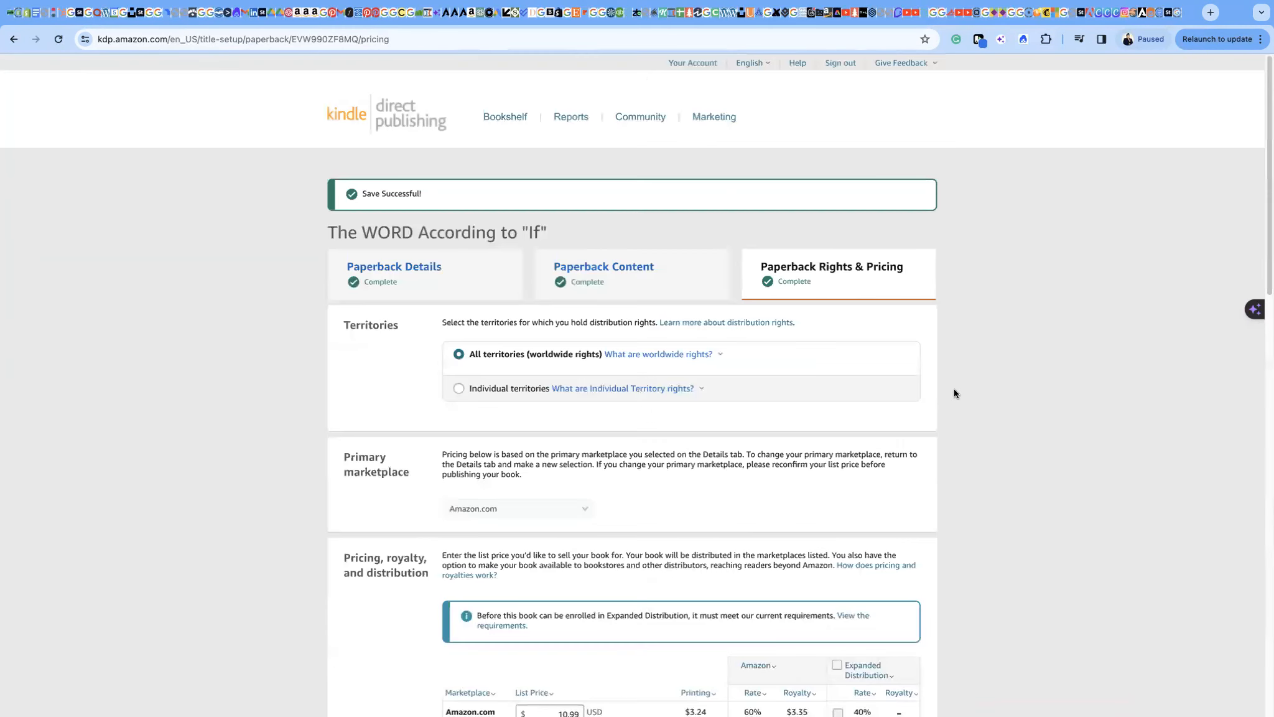